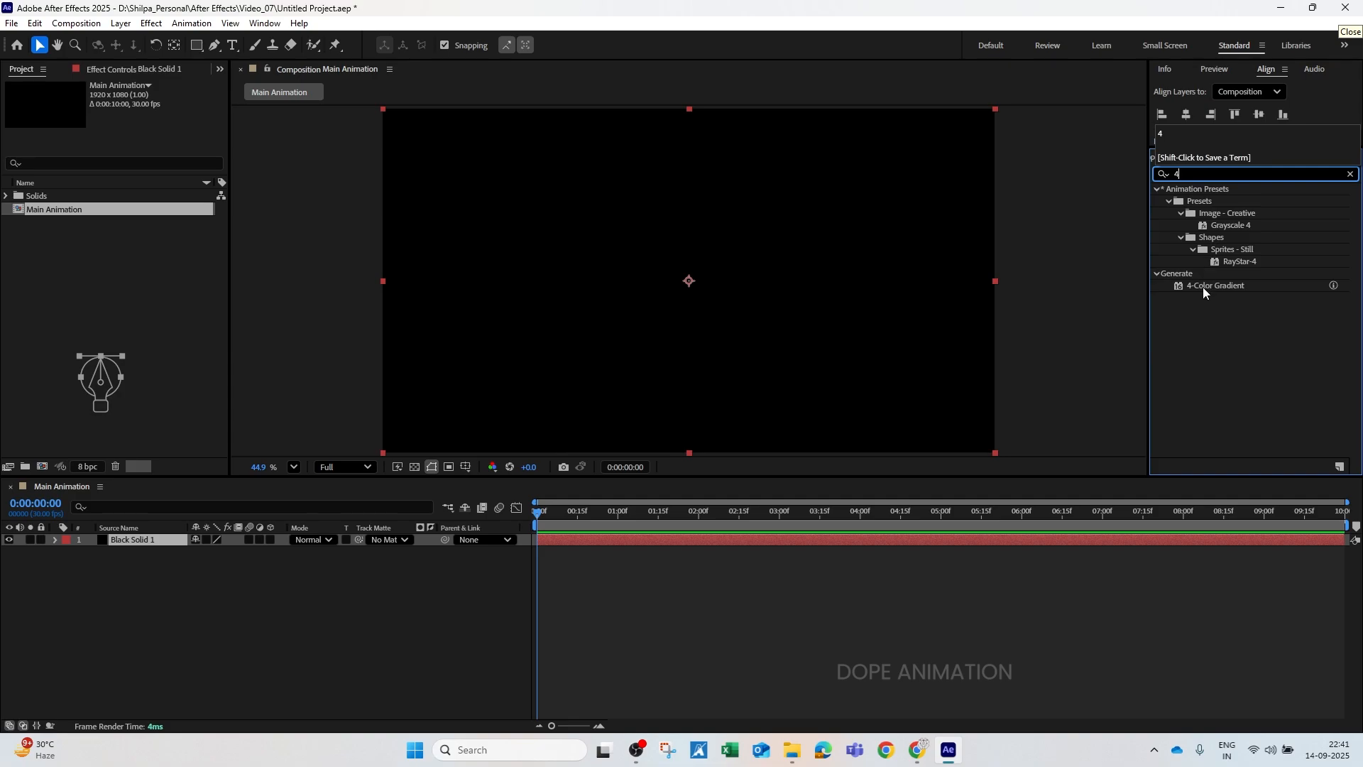
Step: Apply the 4-Color Gradient effect to the black solid and set its Color 1 to hex 101010
{"action": "left_click_drag", "start_coordinate": [1210, 286], "coordinate": [736, 539]}
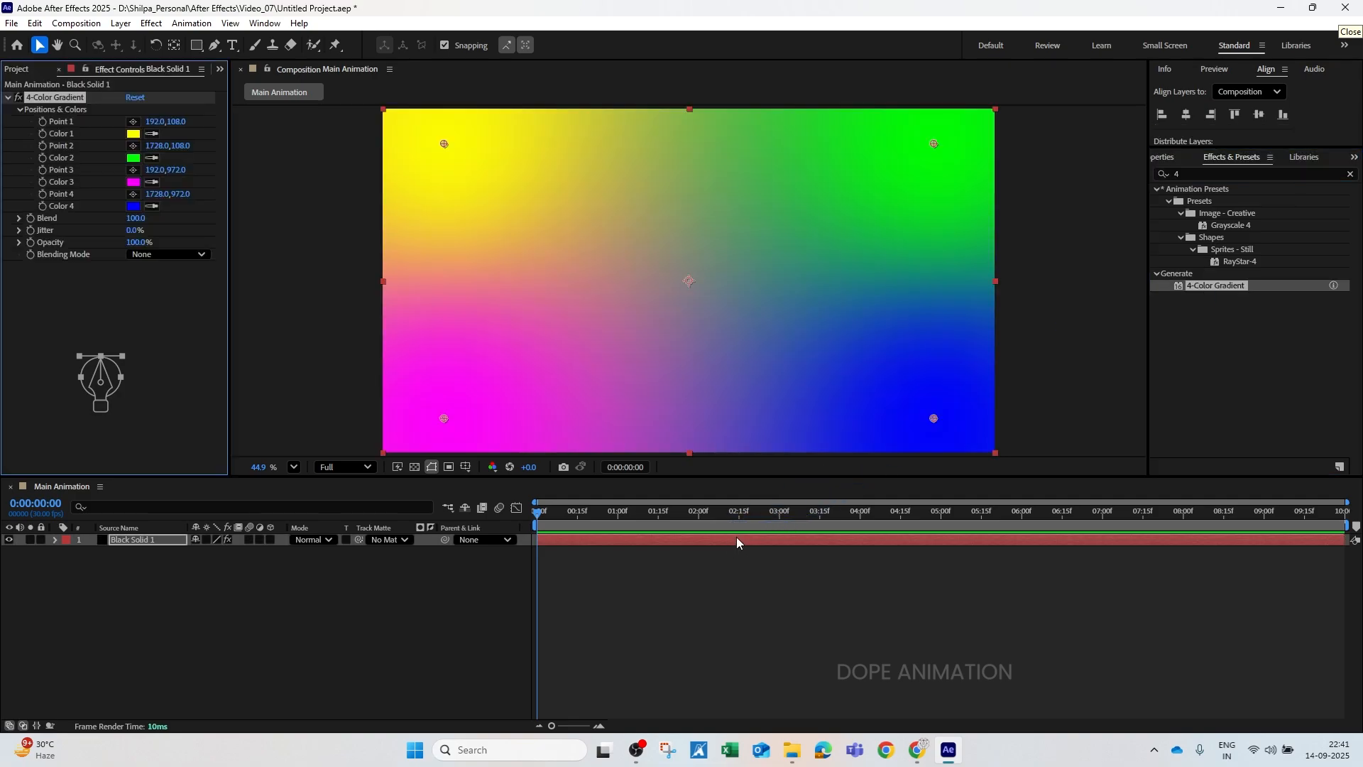
{"action": "left_click", "coordinate": [132, 135]}
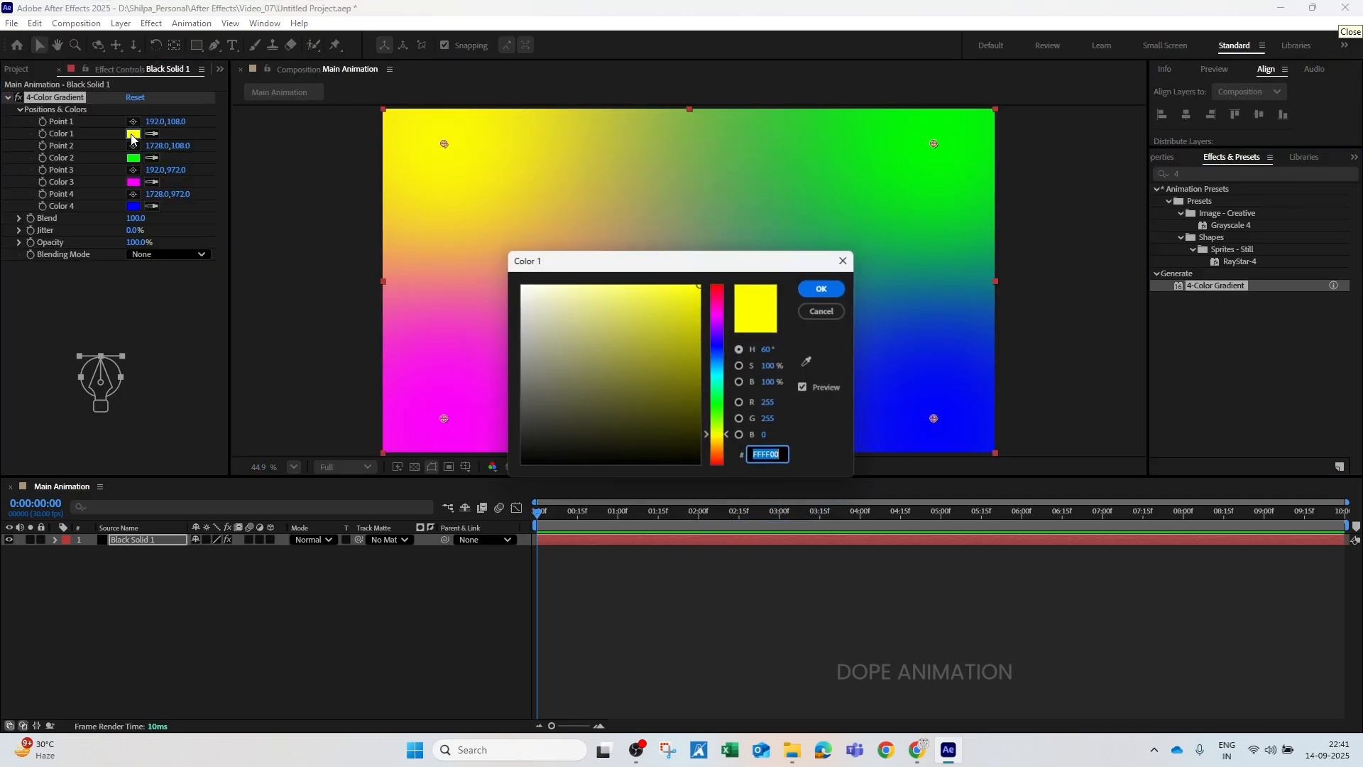
{"action": "mouse_move", "coordinate": [584, 454]}
{"action": "left_mouse_down"}
{"action": "mouse_move", "coordinate": [529, 420]}
{"action": "mouse_move", "coordinate": [496, 425]}
{"action": "mouse_move", "coordinate": [477, 457]}
{"action": "left_mouse_up"}
{"action": "left_click", "coordinate": [767, 455]}
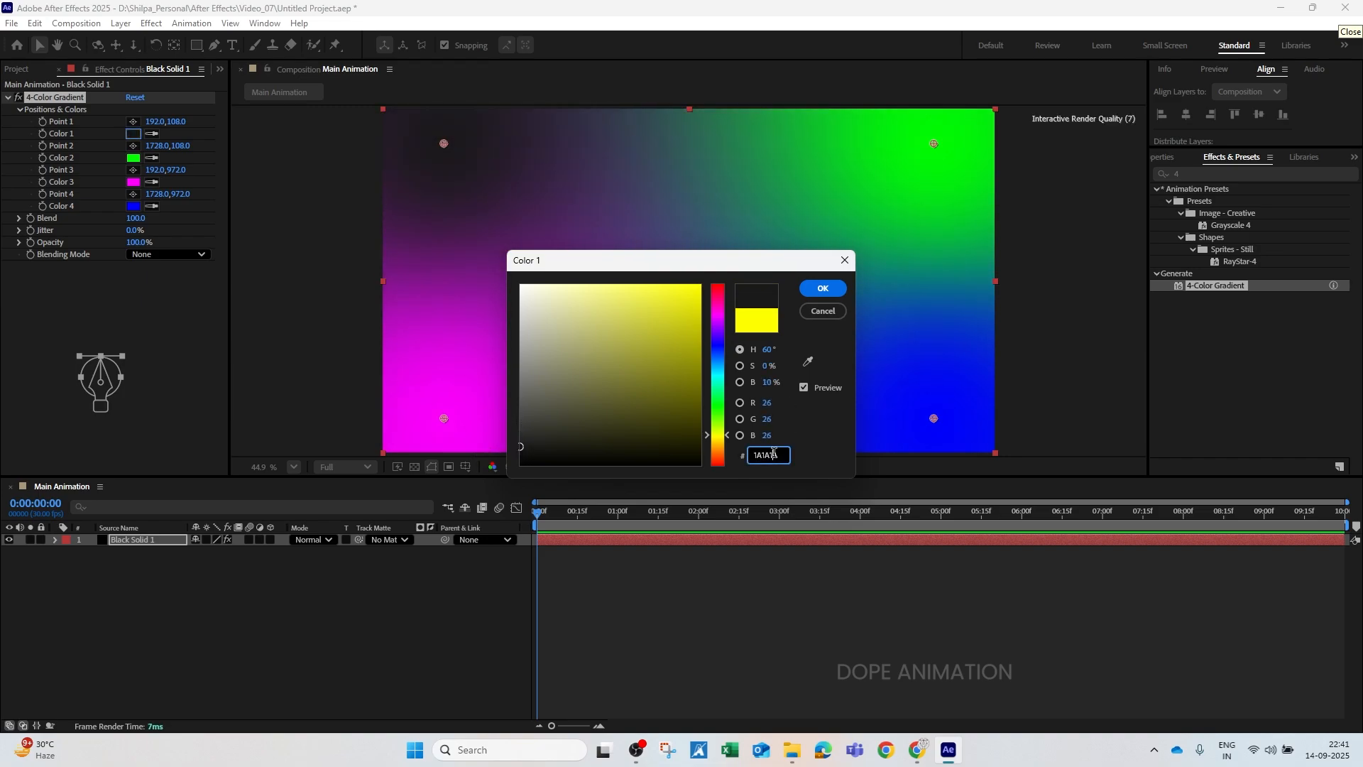
{"action": "type", "text": "101010"}
{"action": "left_click", "coordinate": [823, 288]}
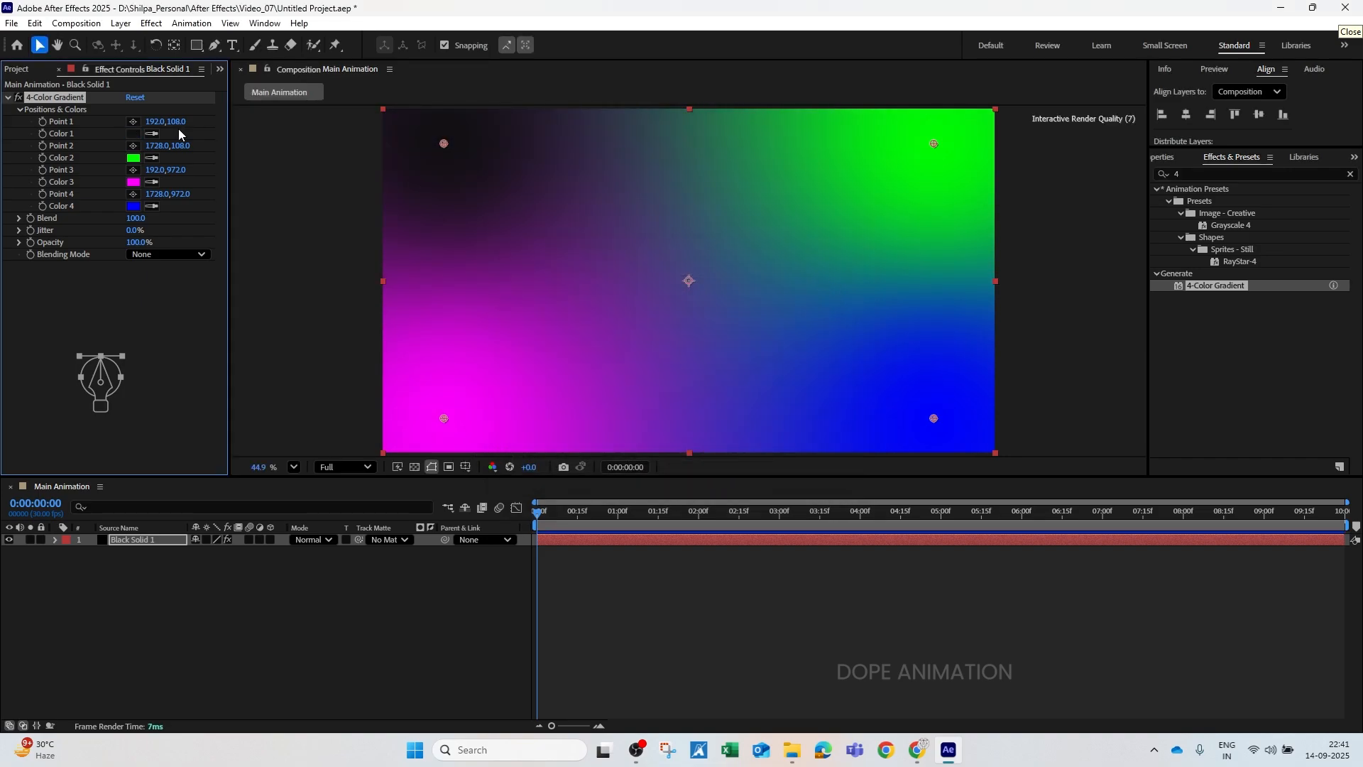
Step: Sample the dark Color 1 swatch into the gradient's Color 2 and Color 4
{"action": "left_click", "coordinate": [152, 157]}
{"action": "left_click", "coordinate": [133, 134]}
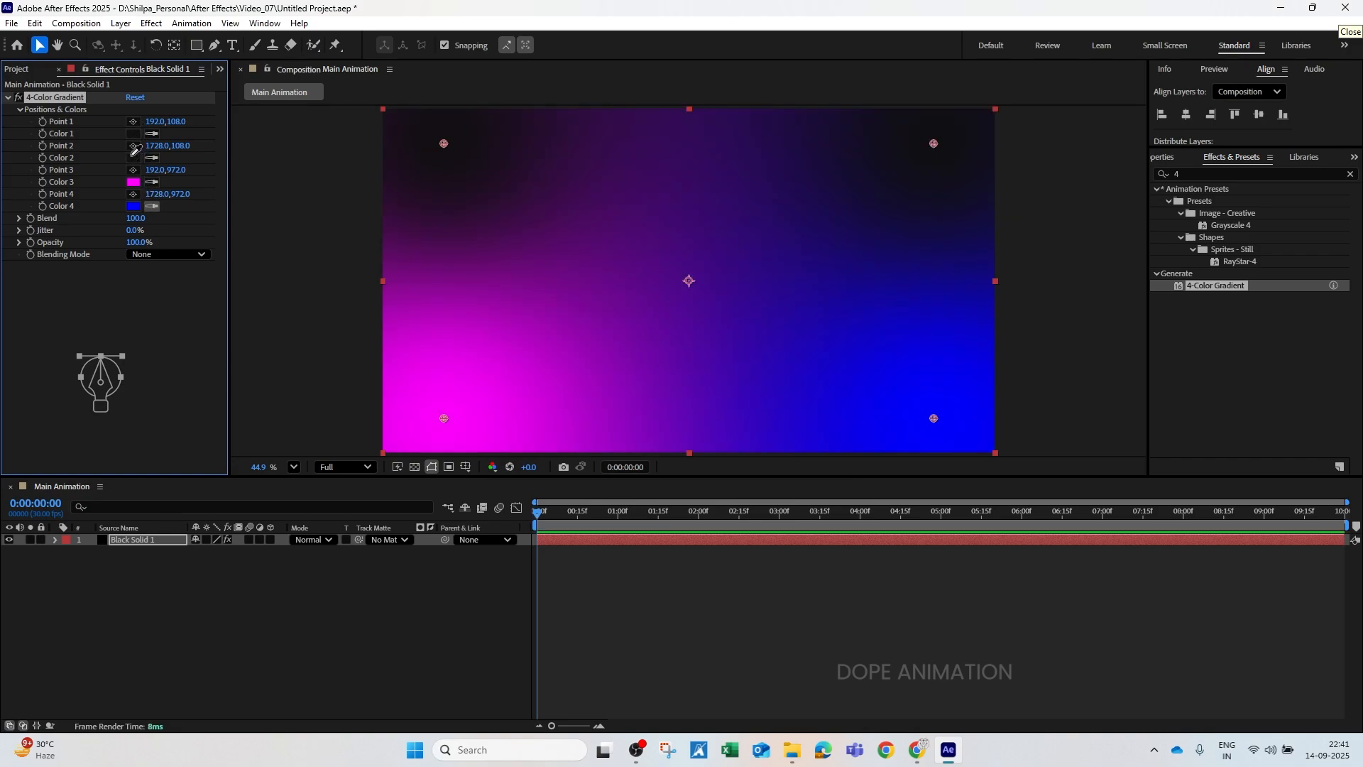
{"action": "left_click", "coordinate": [133, 154]}
Step: Move the magenta gradient Point 3 below the frame to about 1185, 1688, and fit the composition in the viewer
{"action": "scroll", "coordinate": [543, 213], "scroll_direction": "down", "scroll_amount": 5}
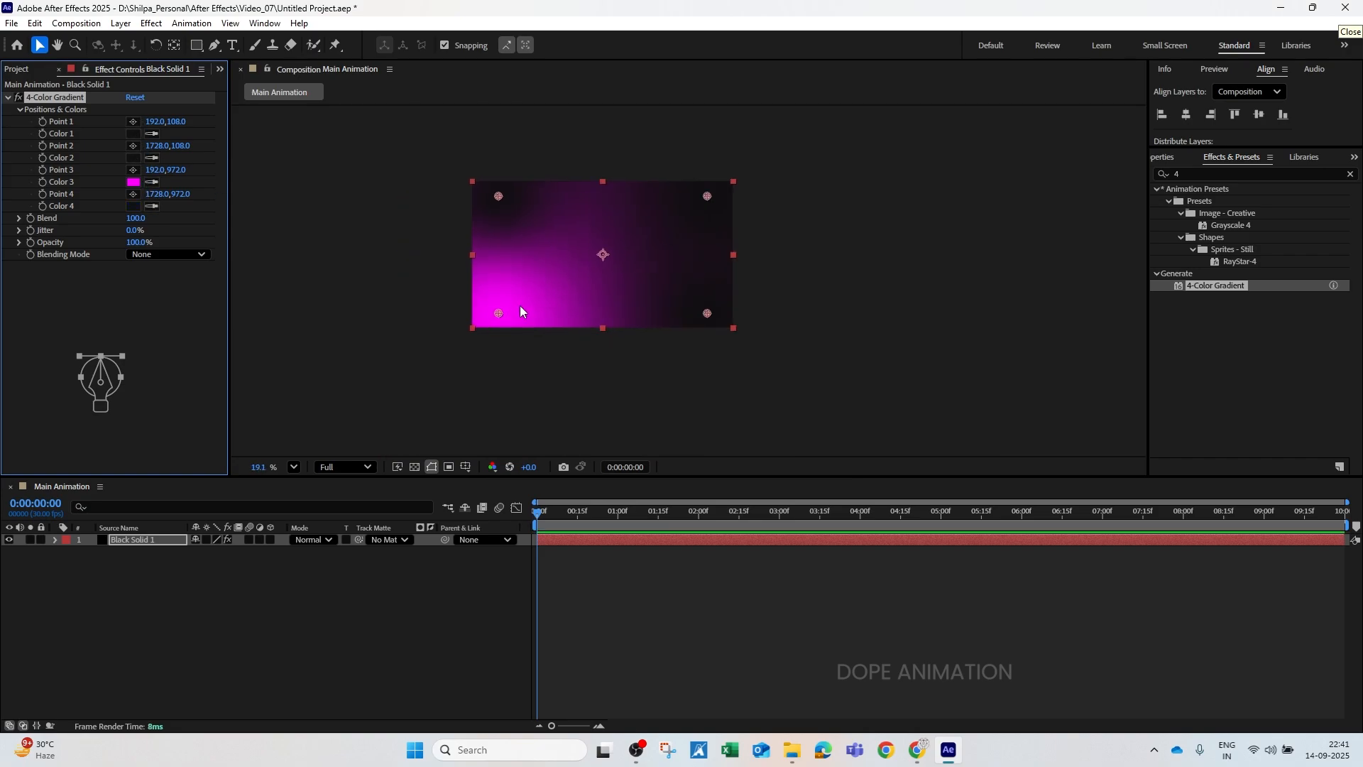
{"action": "left_click_drag", "start_coordinate": [497, 314], "coordinate": [633, 410]}
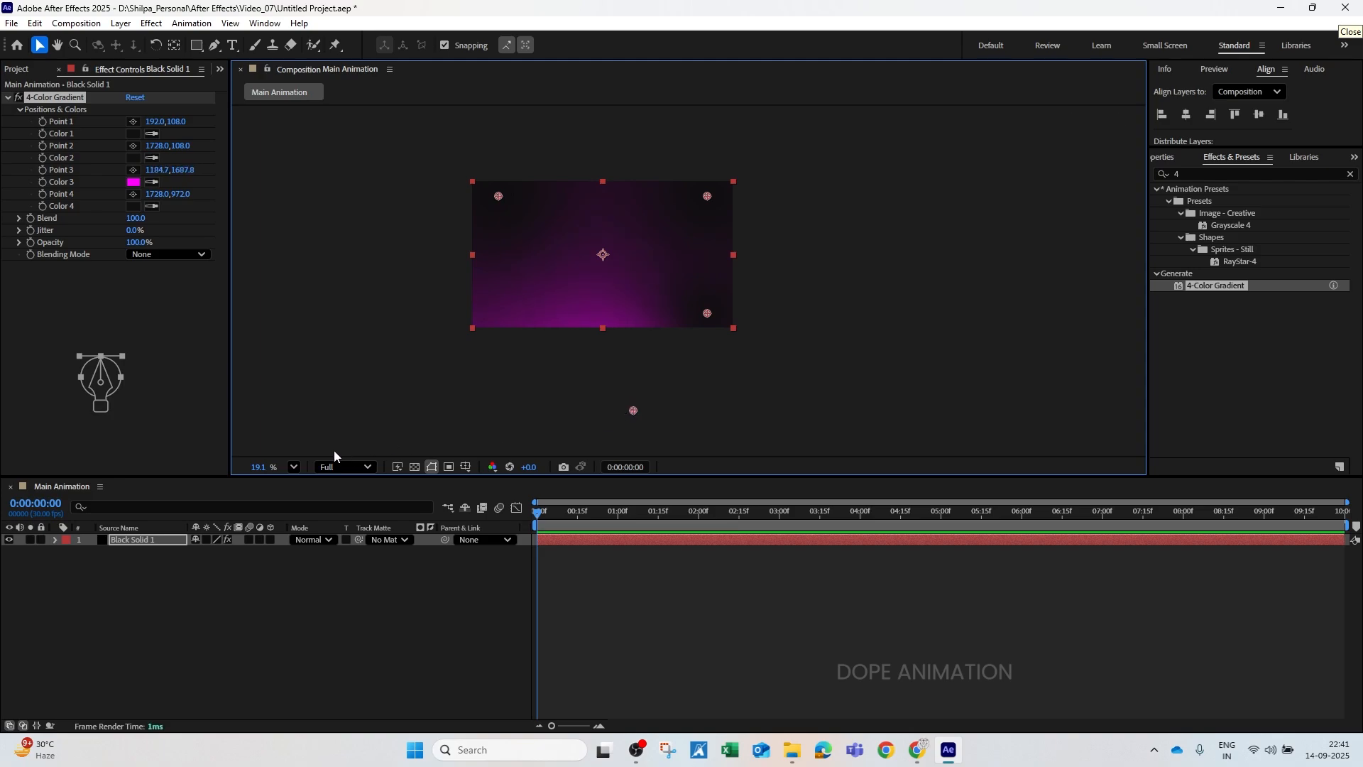
{"action": "left_click", "coordinate": [294, 468]}
{"action": "left_click", "coordinate": [312, 187]}
{"action": "left_click", "coordinate": [241, 590]}
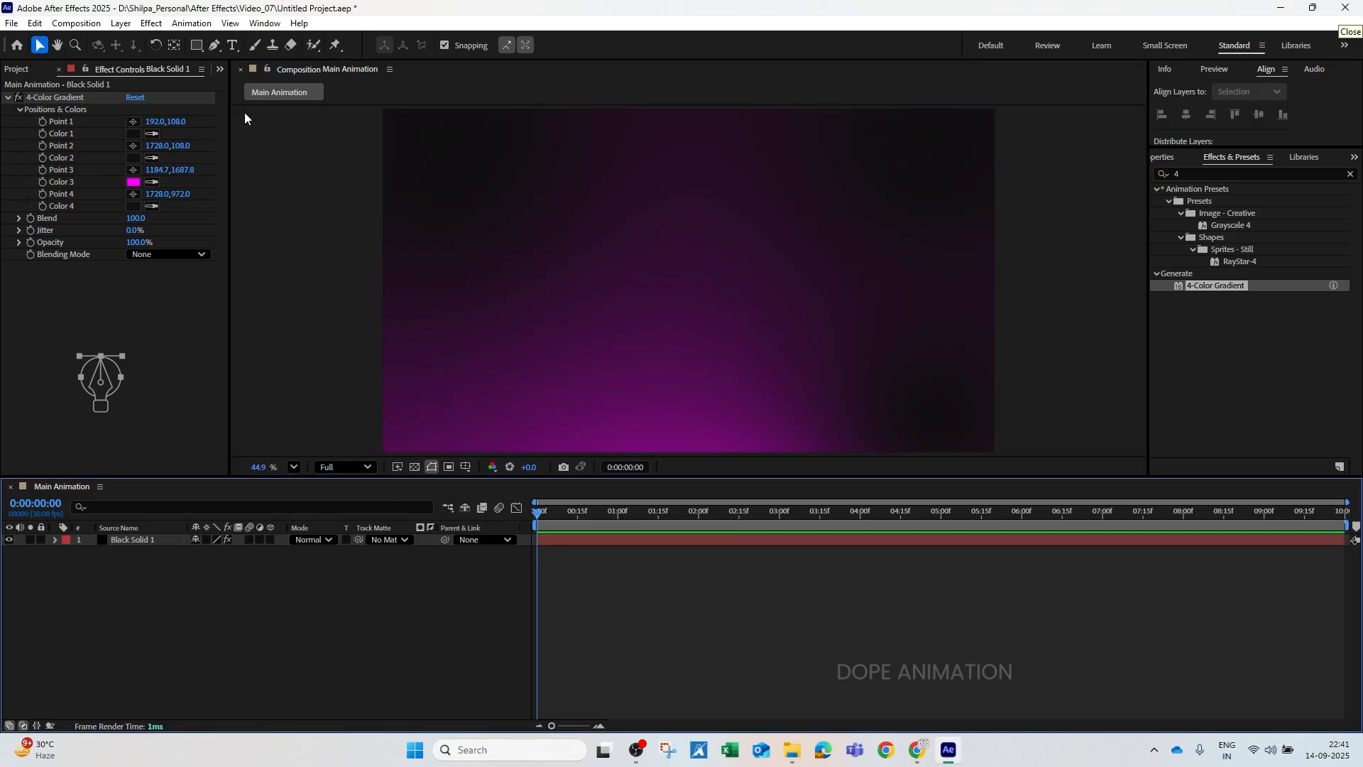
Step: Create a text layer reading "Creative" near the middle of the composition
{"action": "left_click", "coordinate": [233, 46]}
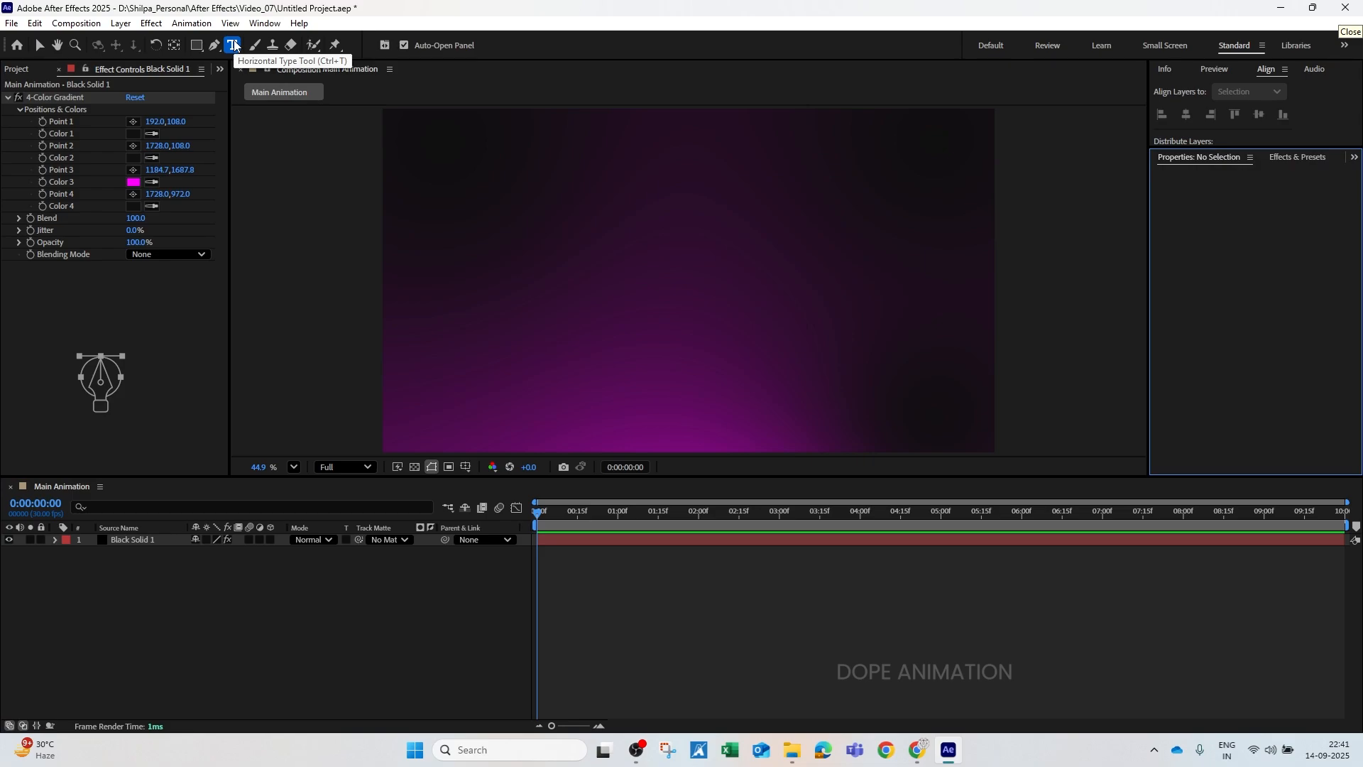
{"action": "left_click", "coordinate": [654, 292]}
{"action": "type", "text": "Creative"}
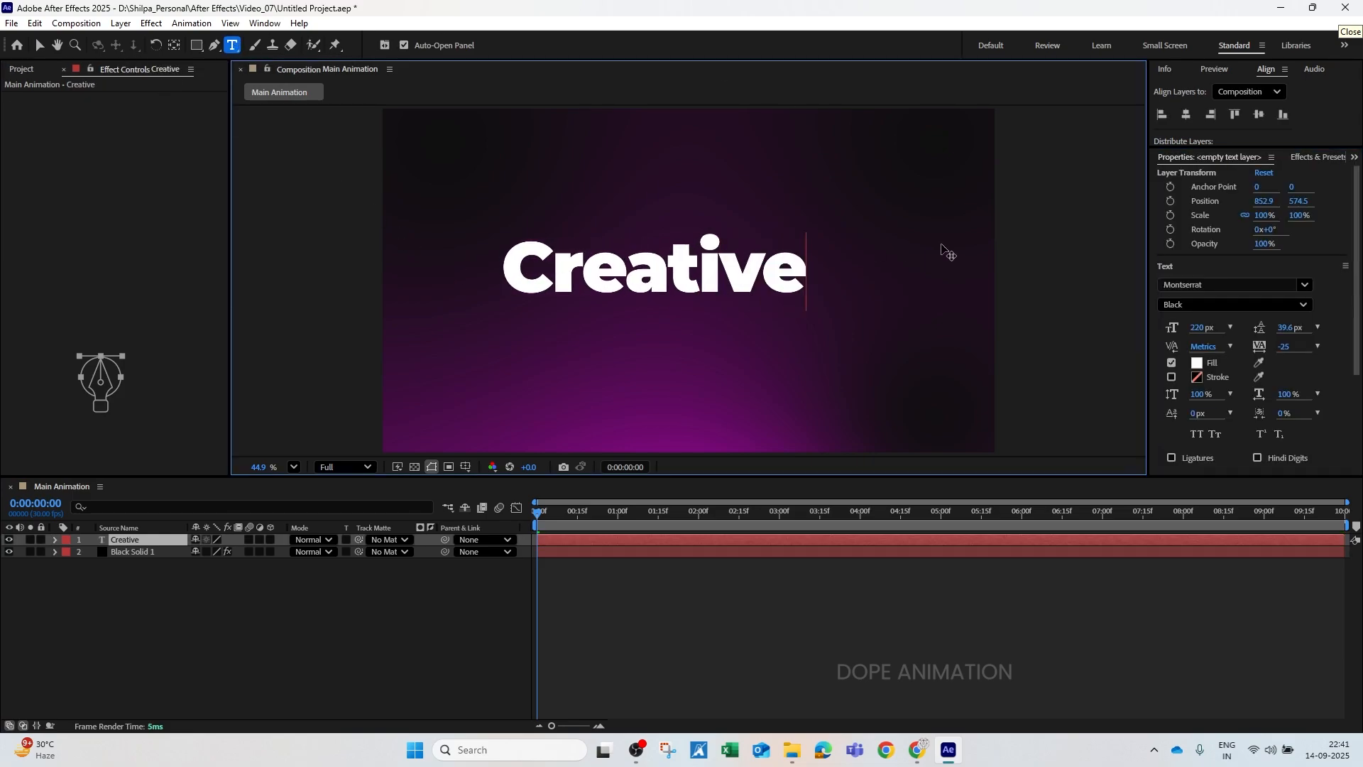
Step: Center the text layer's anchor point on its content and align the layer horizontally and vertically to the composition center
{"action": "left_click", "coordinate": [1193, 118]}
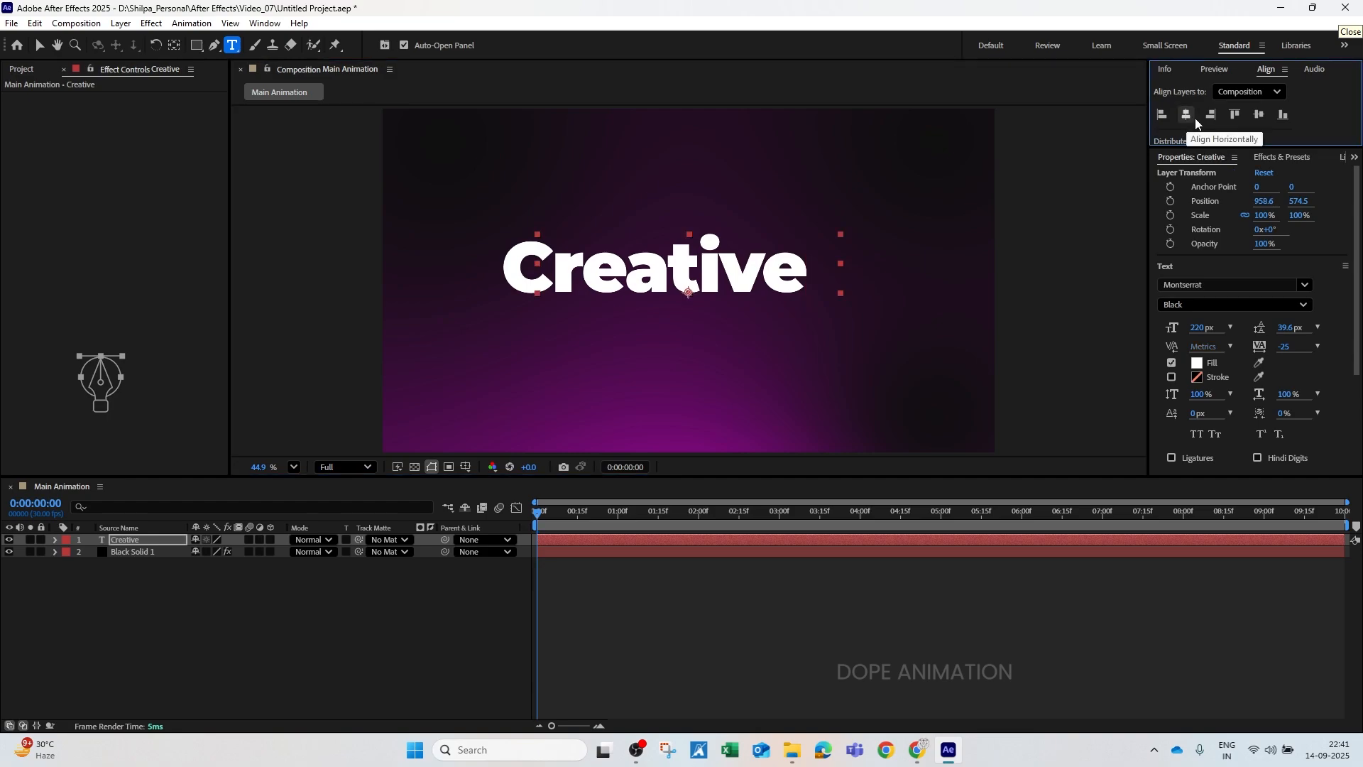
{"action": "left_click", "coordinate": [1259, 115]}
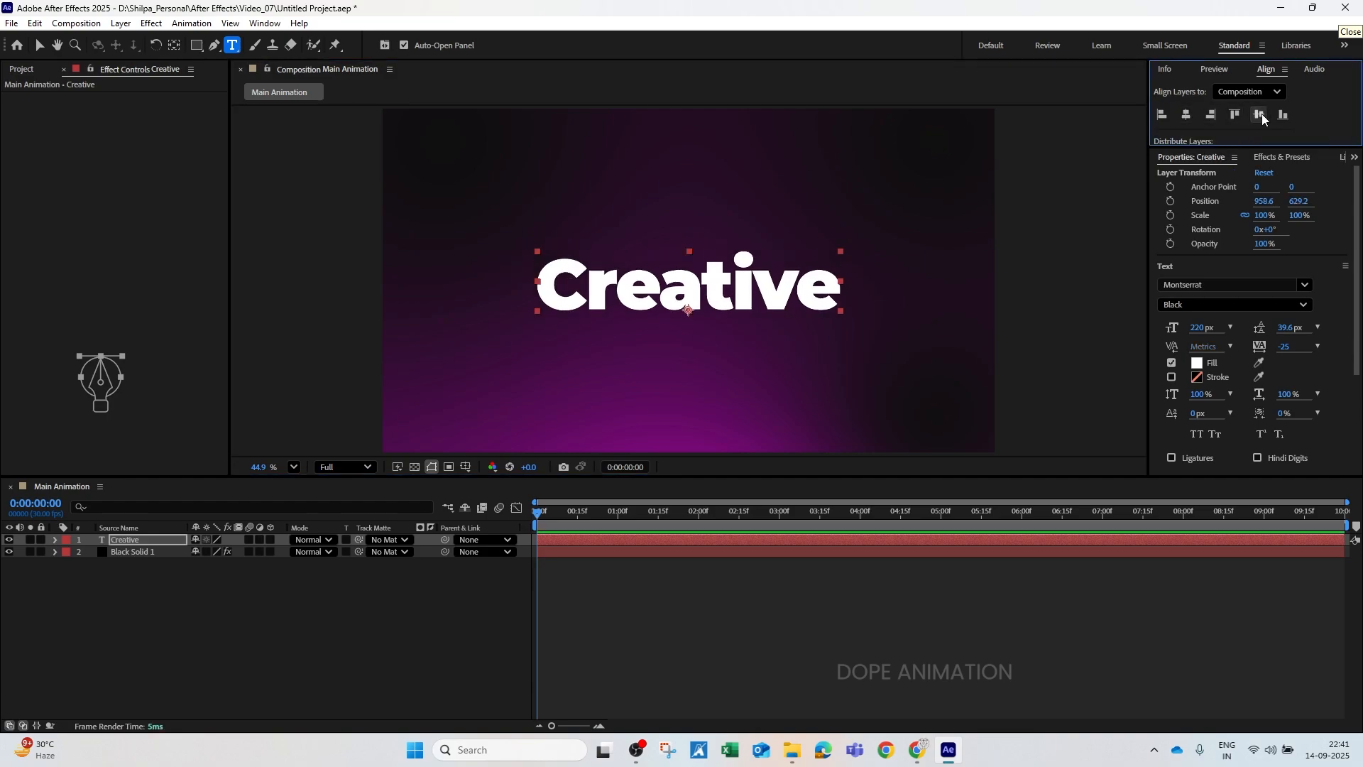
{"action": "left_click", "coordinate": [174, 45]}
{"action": "key", "text": "ctrl+alt+Home"}
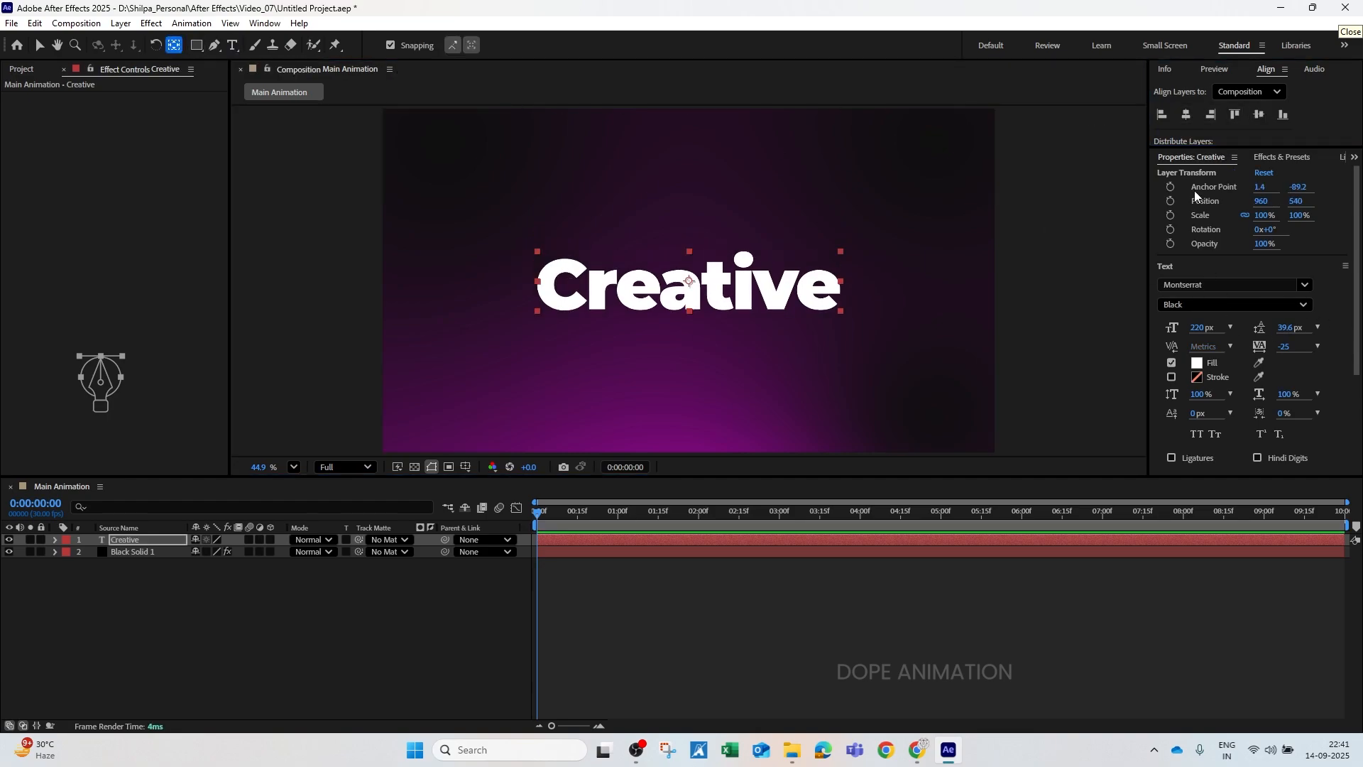
{"action": "left_click", "coordinate": [1186, 115]}
{"action": "left_click", "coordinate": [1259, 115]}
{"action": "left_click", "coordinate": [289, 619]}
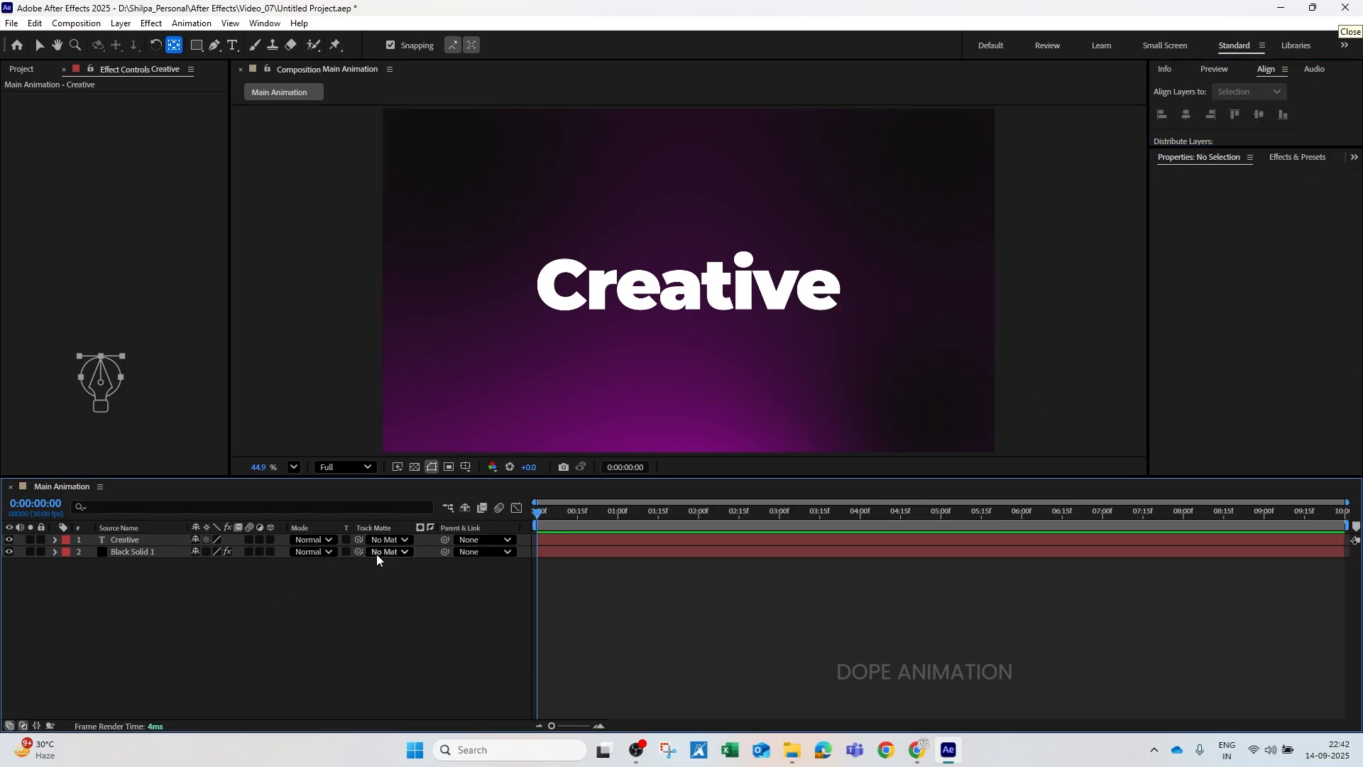
Step: Set the Creative text layer's scale to 50%
{"action": "left_click", "coordinate": [79, 539]}
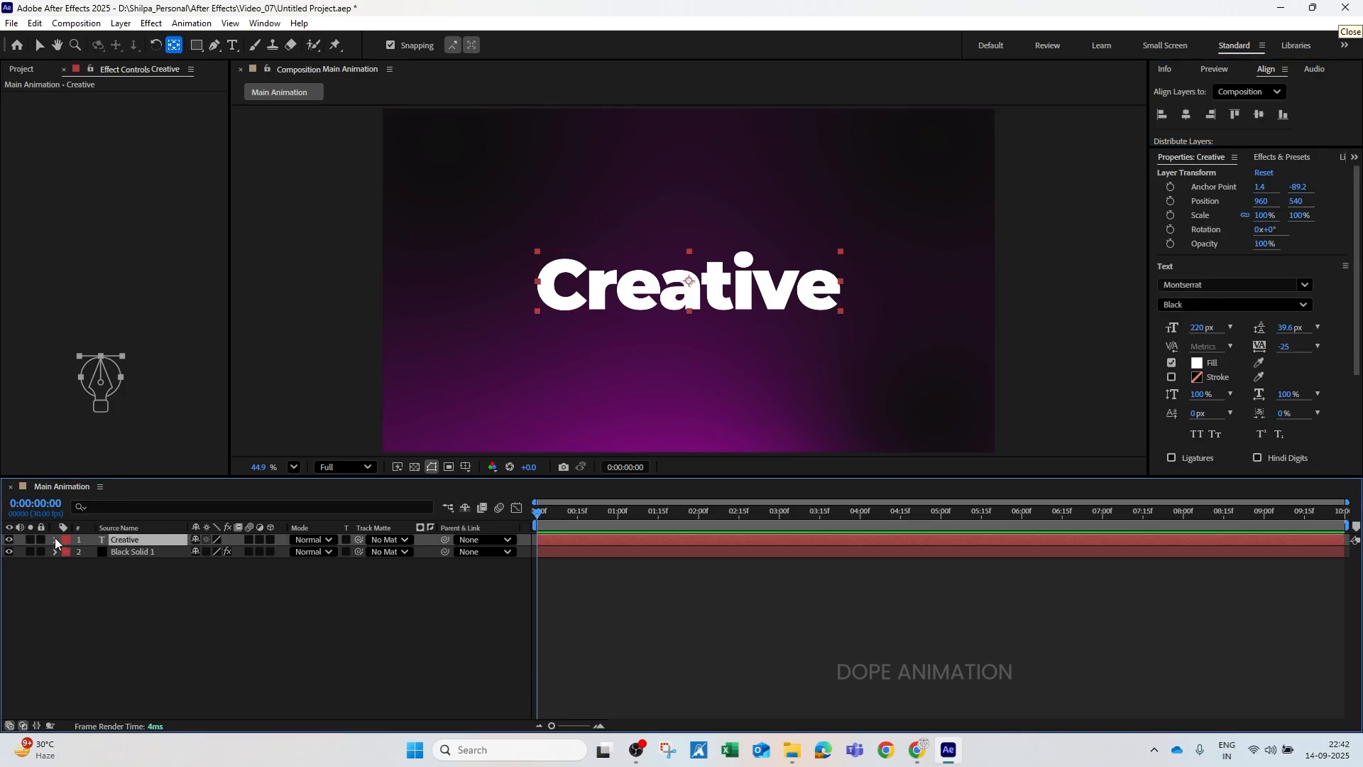
{"action": "key", "text": "s"}
{"action": "left_click", "coordinate": [213, 551]}
{"action": "type", "text": "60"}
{"action": "key", "text": "Return"}
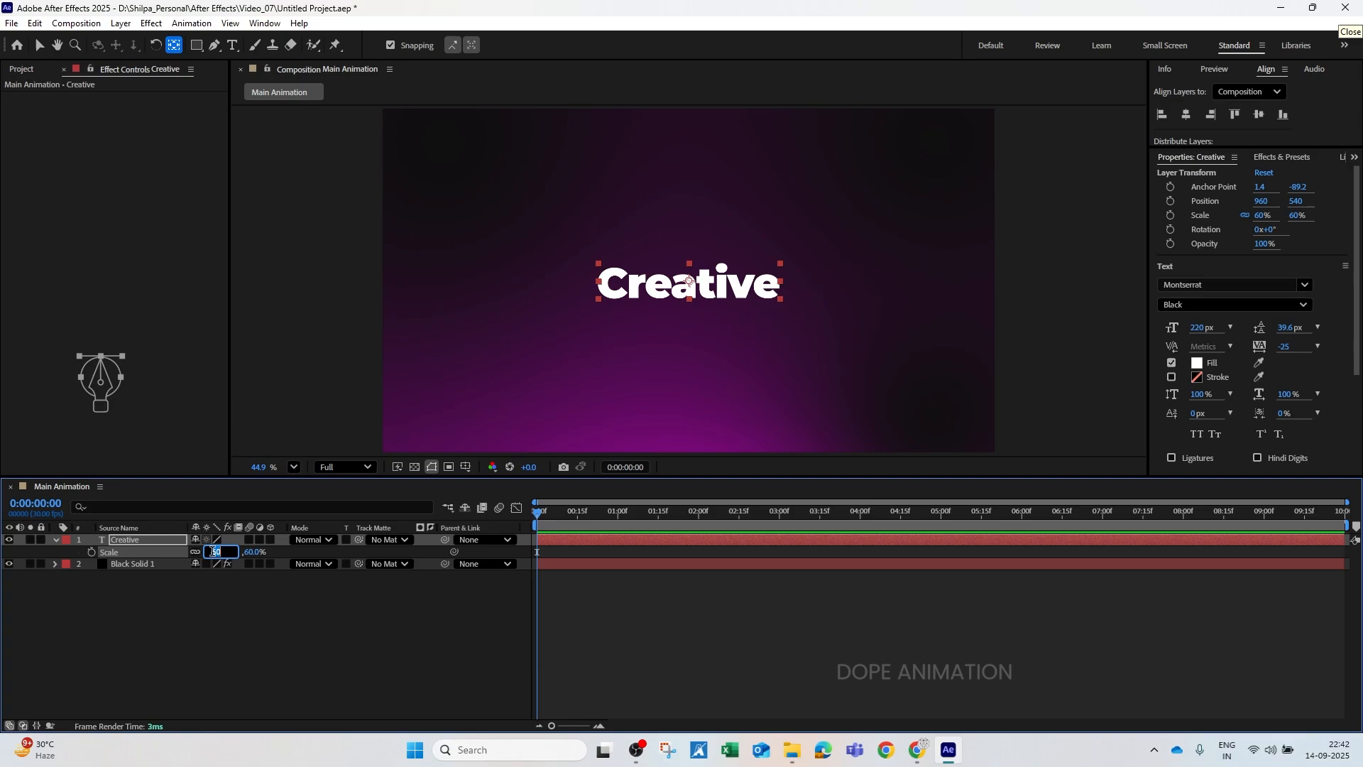
{"action": "type", "text": "50"}
{"action": "key", "text": "Return"}
{"action": "left_click", "coordinate": [341, 600]}
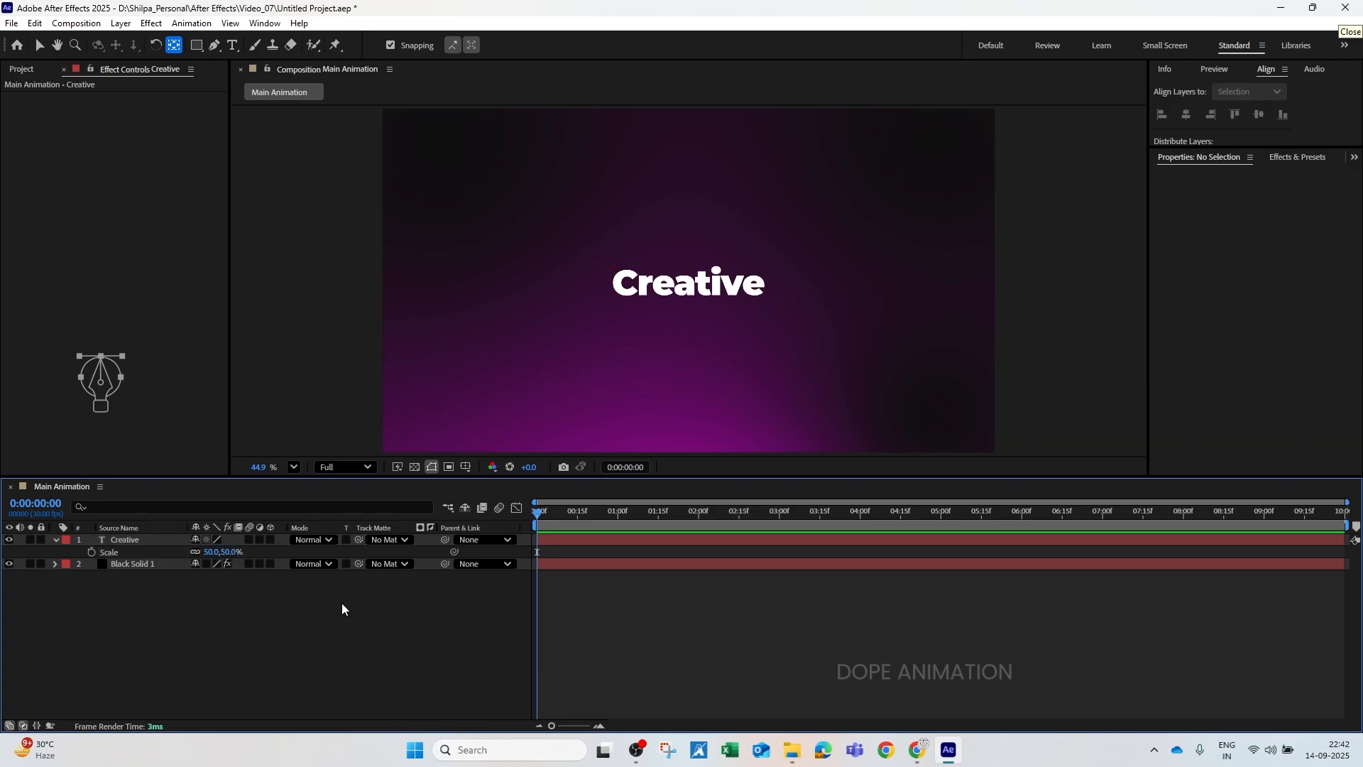
Step: Add an Opacity text animator to the Creative layer and set the animator's opacity to 0%
{"action": "left_click", "coordinate": [54, 541]}
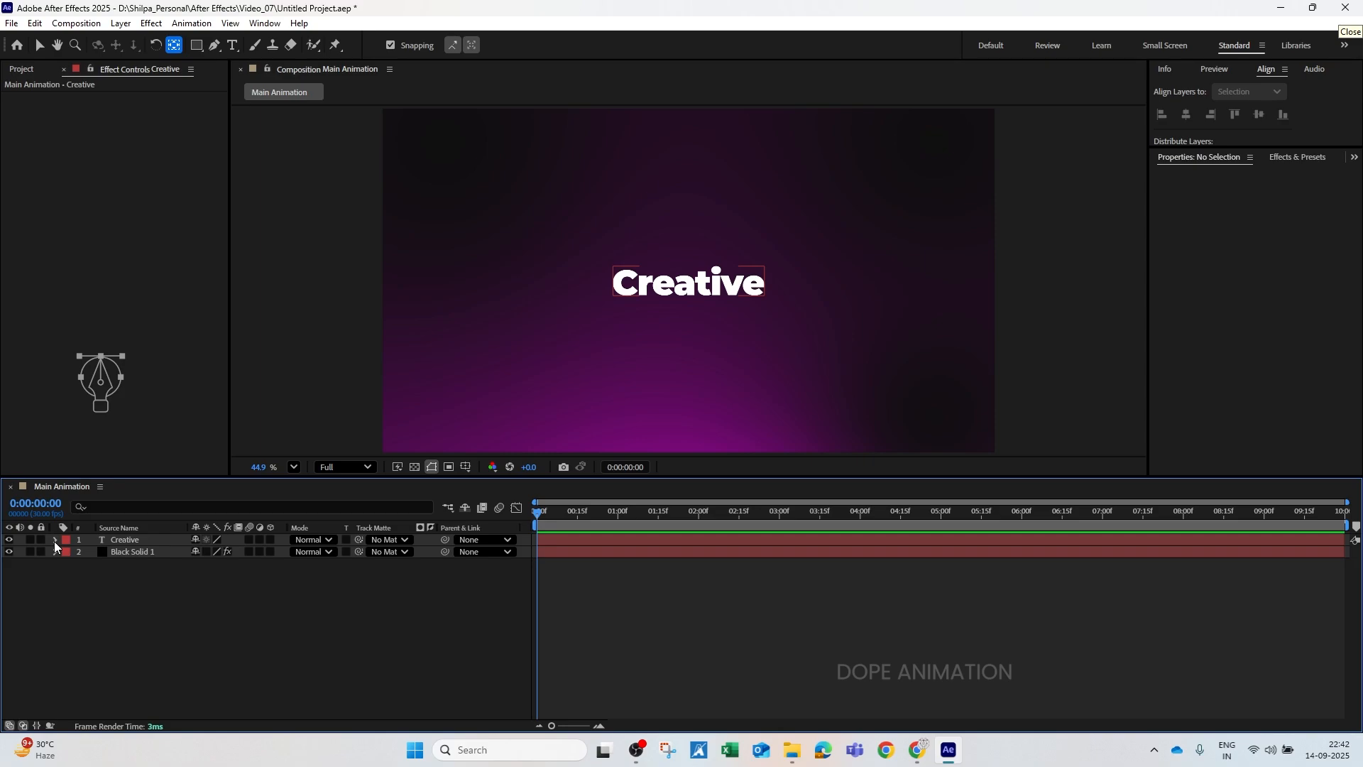
{"action": "left_click", "coordinate": [55, 541]}
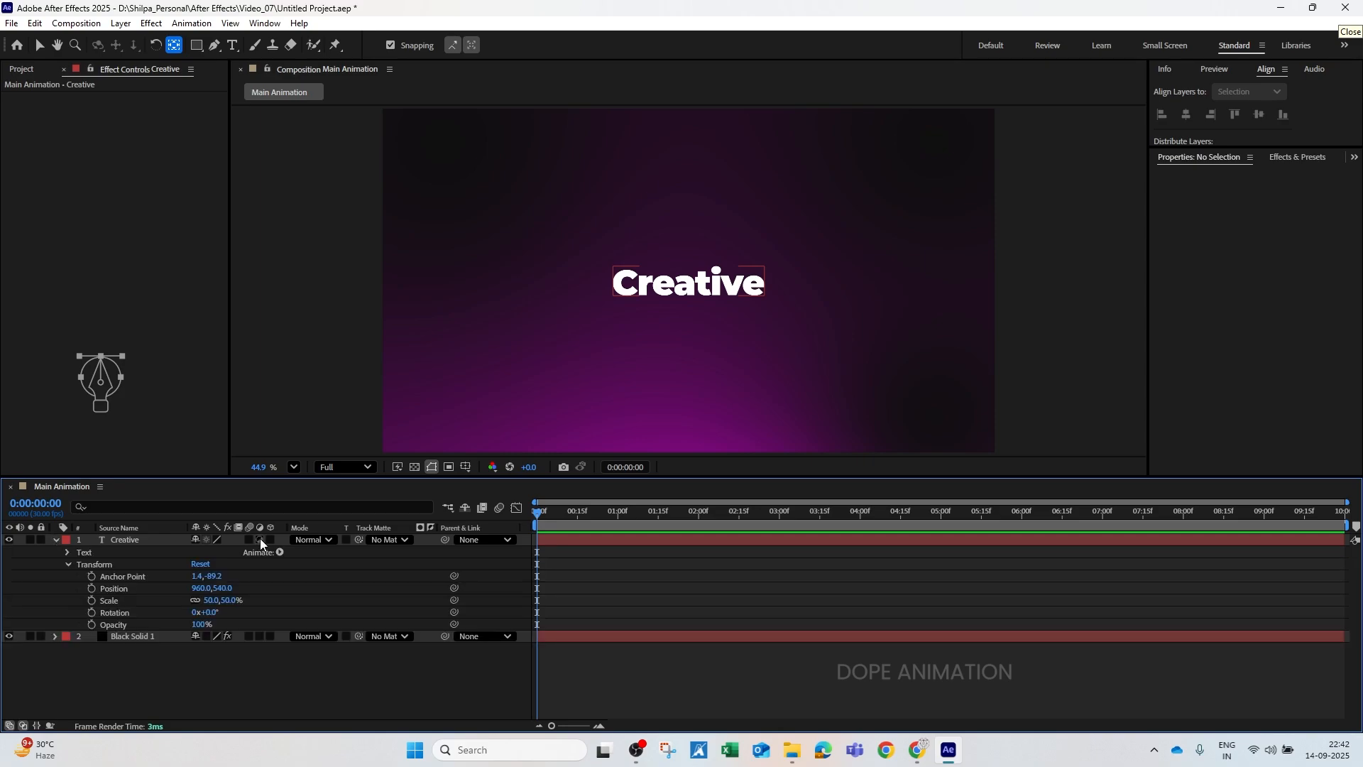
{"action": "left_click", "coordinate": [280, 553]}
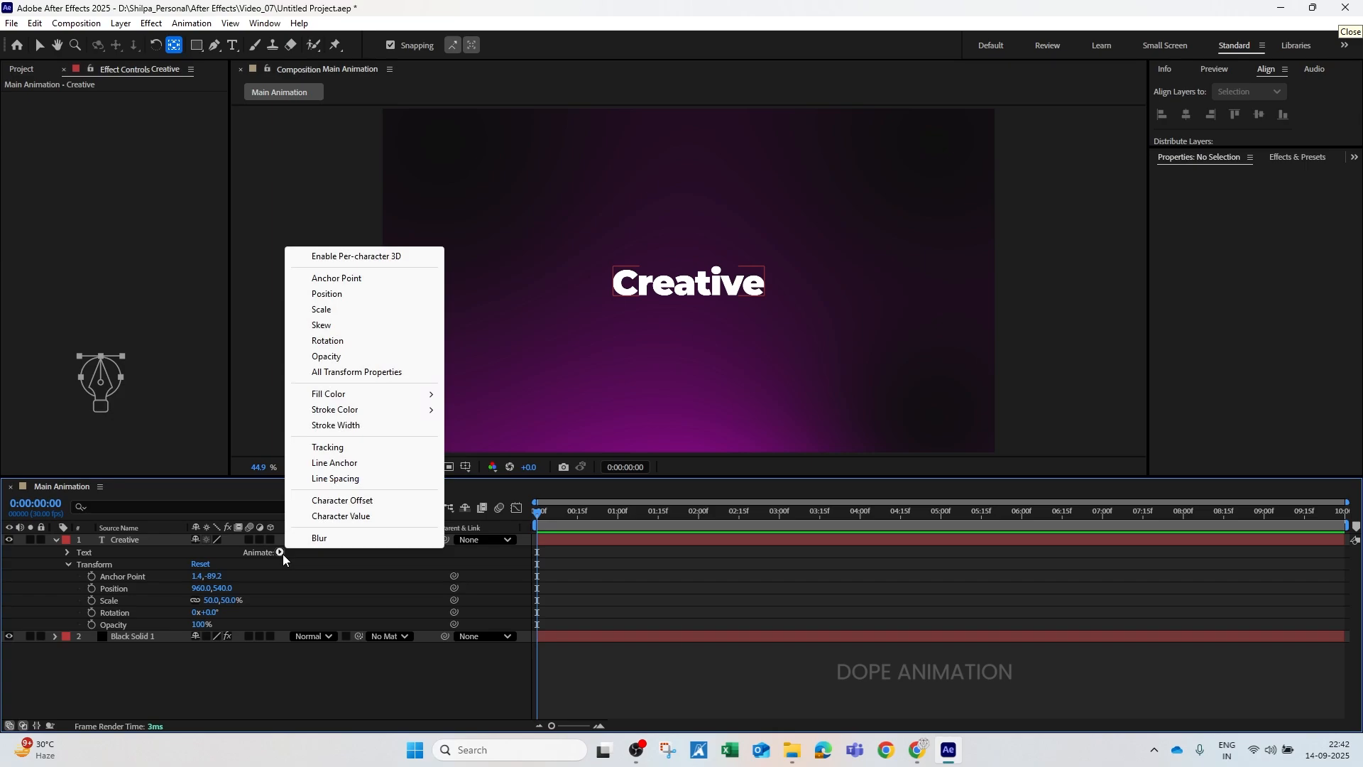
{"action": "left_click", "coordinate": [332, 357]}
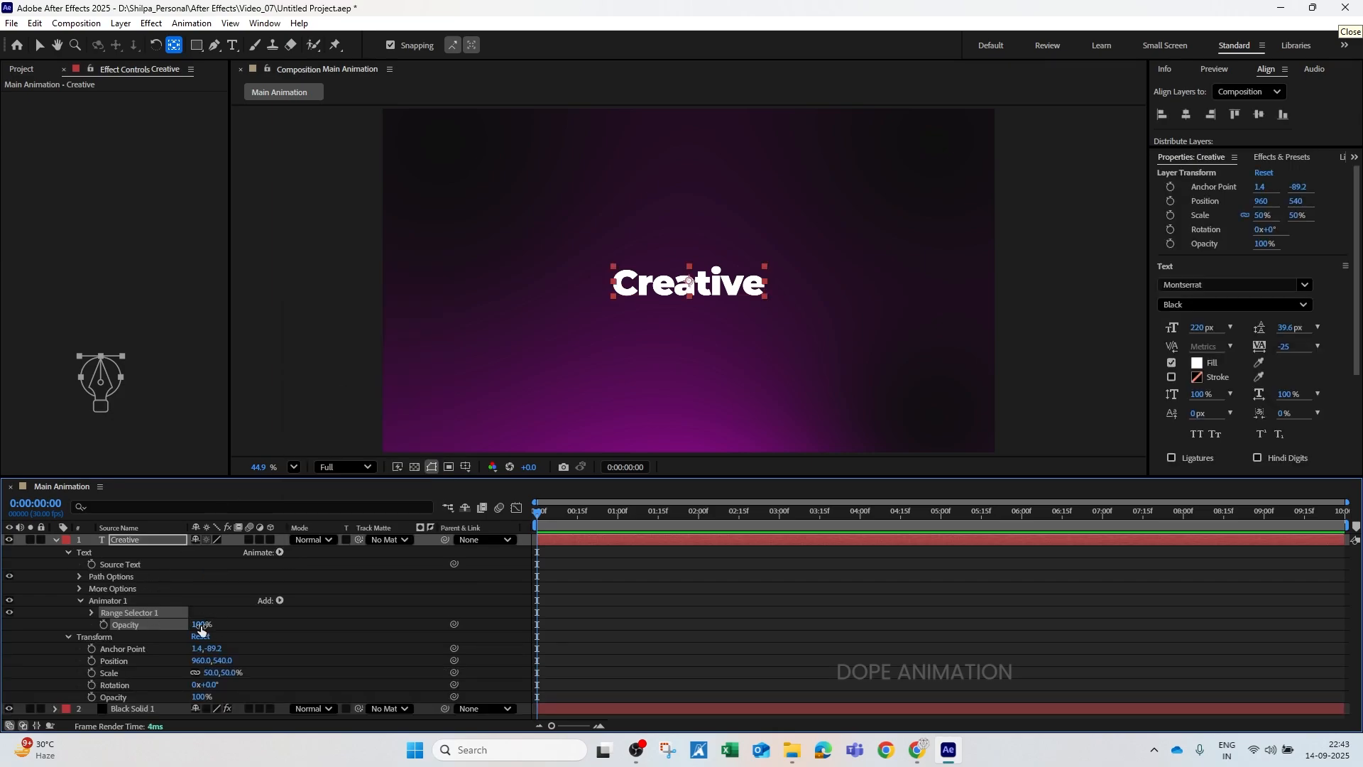
{"action": "left_click_drag", "start_coordinate": [200, 626], "coordinate": [28, 627]}
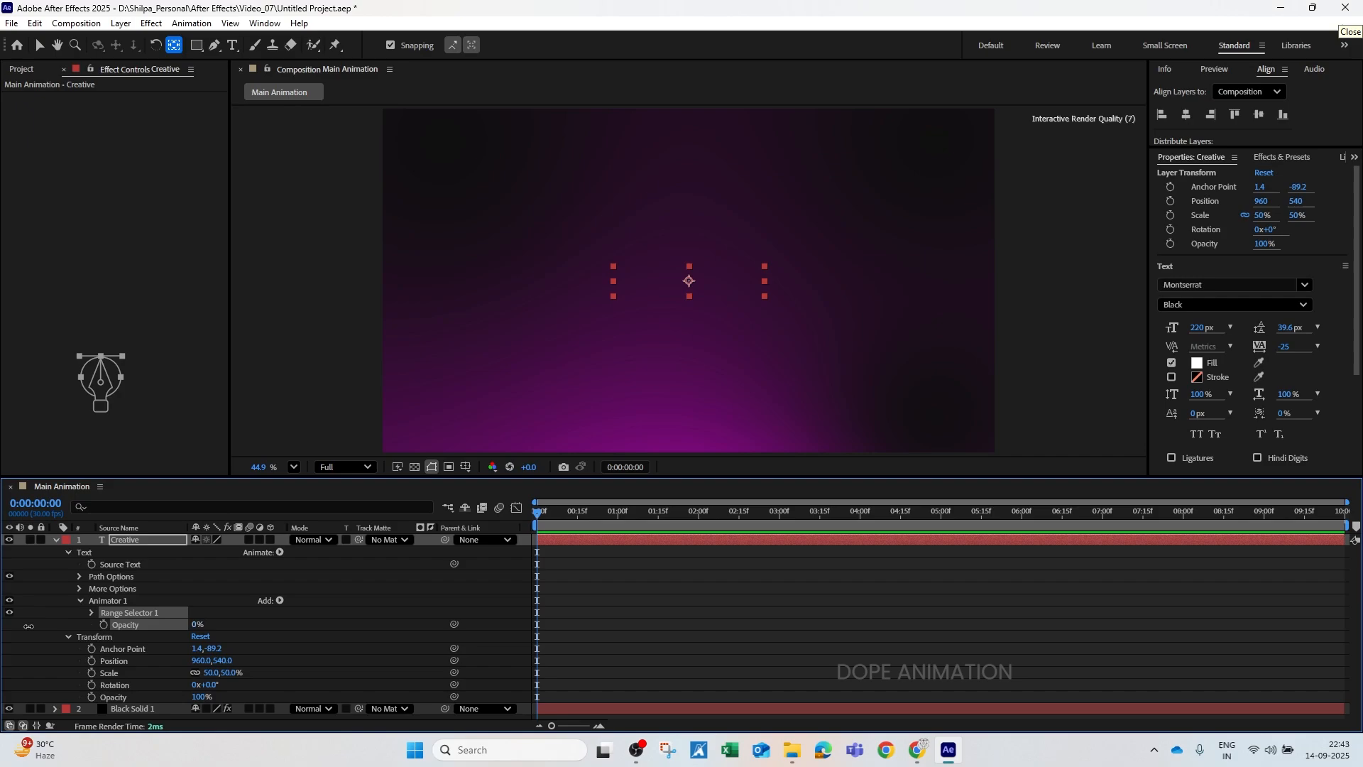
Step: Keyframe the opacity animator's Range Selector Offset from -100% at frame 0 to 100% at frame 20
{"action": "left_click", "coordinate": [91, 613]}
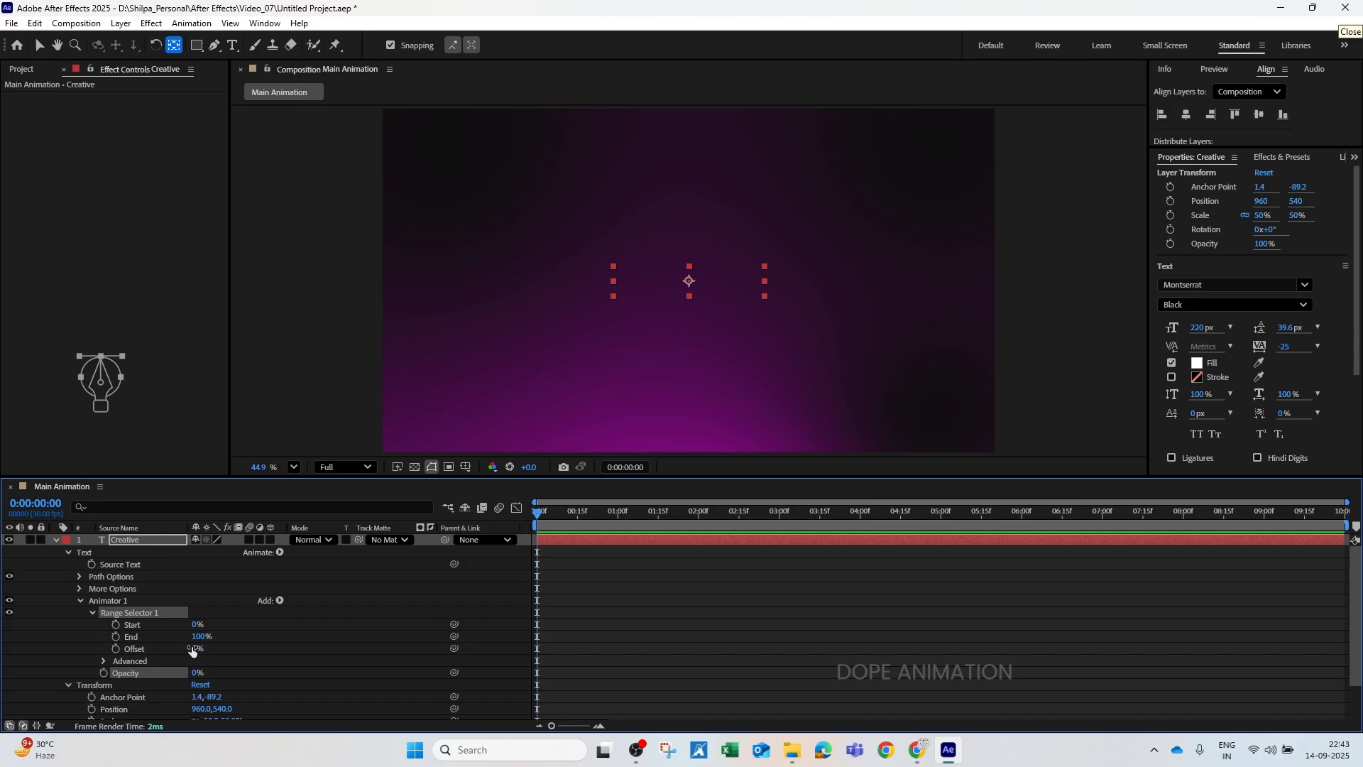
{"action": "left_click_drag", "start_coordinate": [192, 650], "coordinate": [63, 650]}
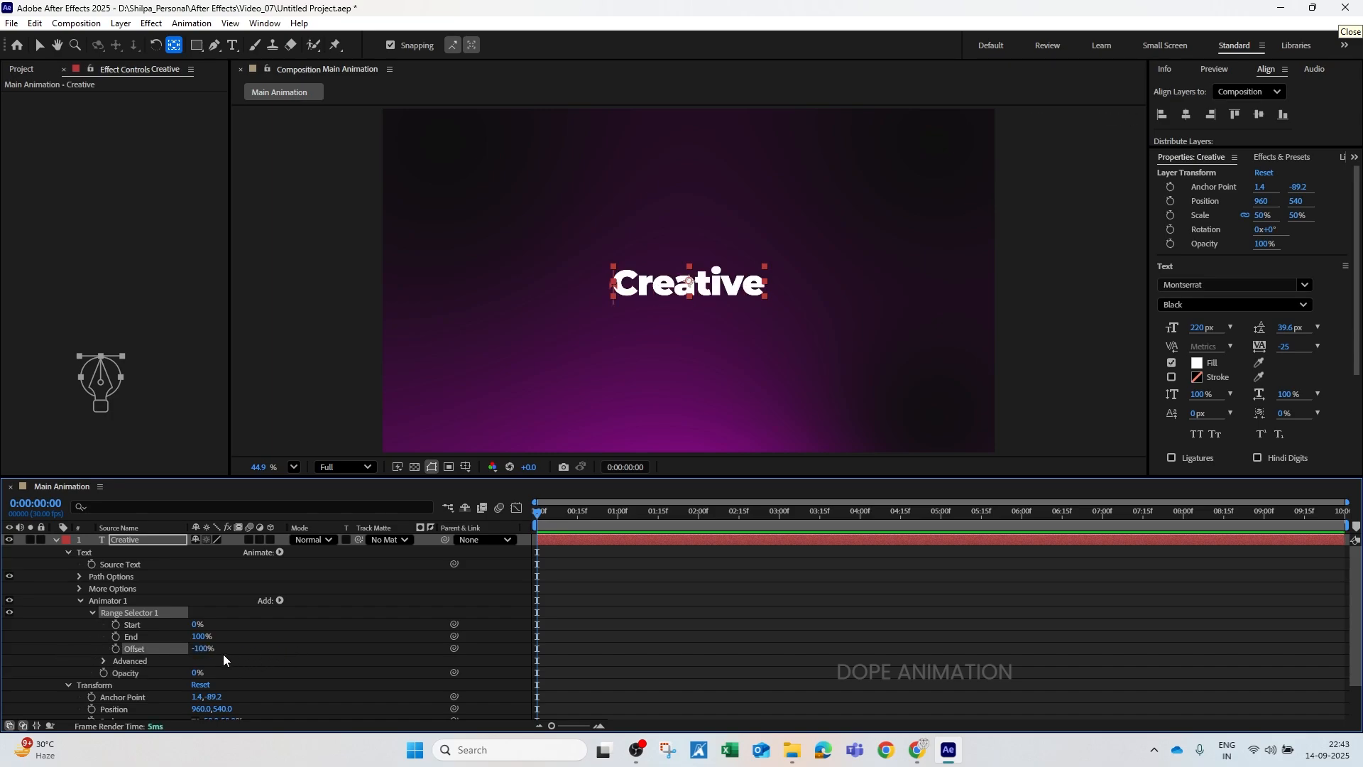
{"action": "left_click", "coordinate": [116, 649]}
{"action": "left_click_drag", "start_coordinate": [552, 726], "coordinate": [580, 725]}
{"action": "left_click_drag", "start_coordinate": [546, 518], "coordinate": [688, 517]}
{"action": "left_click_drag", "start_coordinate": [202, 652], "coordinate": [436, 656]}
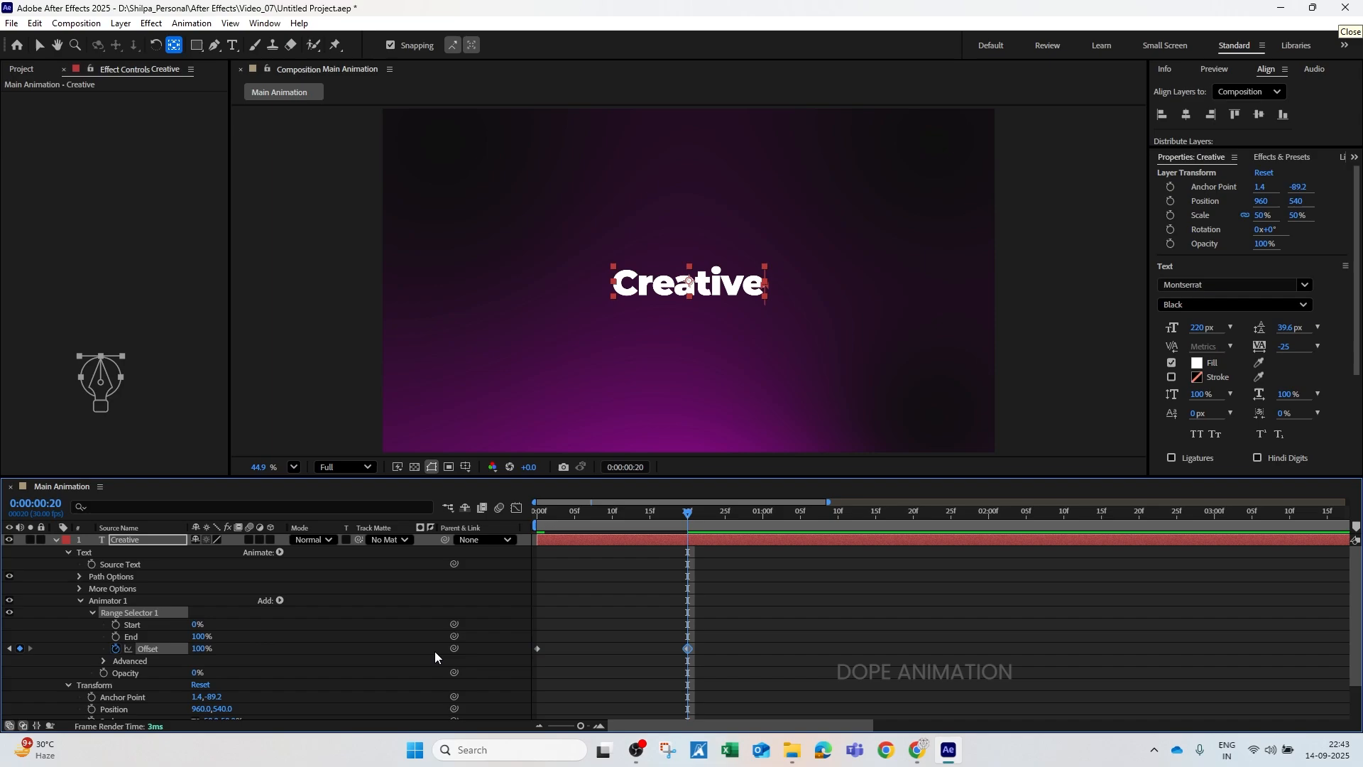
Step: Set the Range Selector's advanced Shape to Ramp Up and preview the text reveal from the start
{"action": "left_click", "coordinate": [105, 662]}
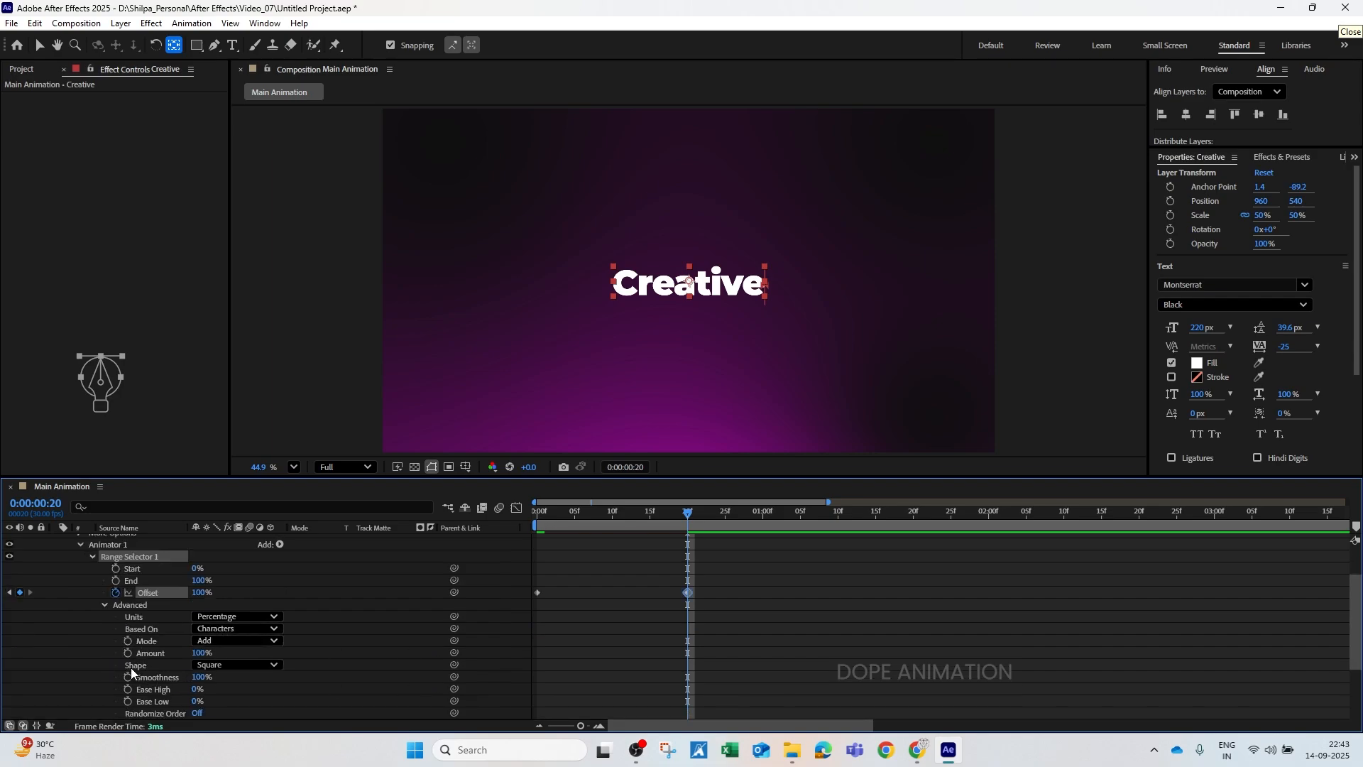
{"action": "left_click", "coordinate": [235, 665]}
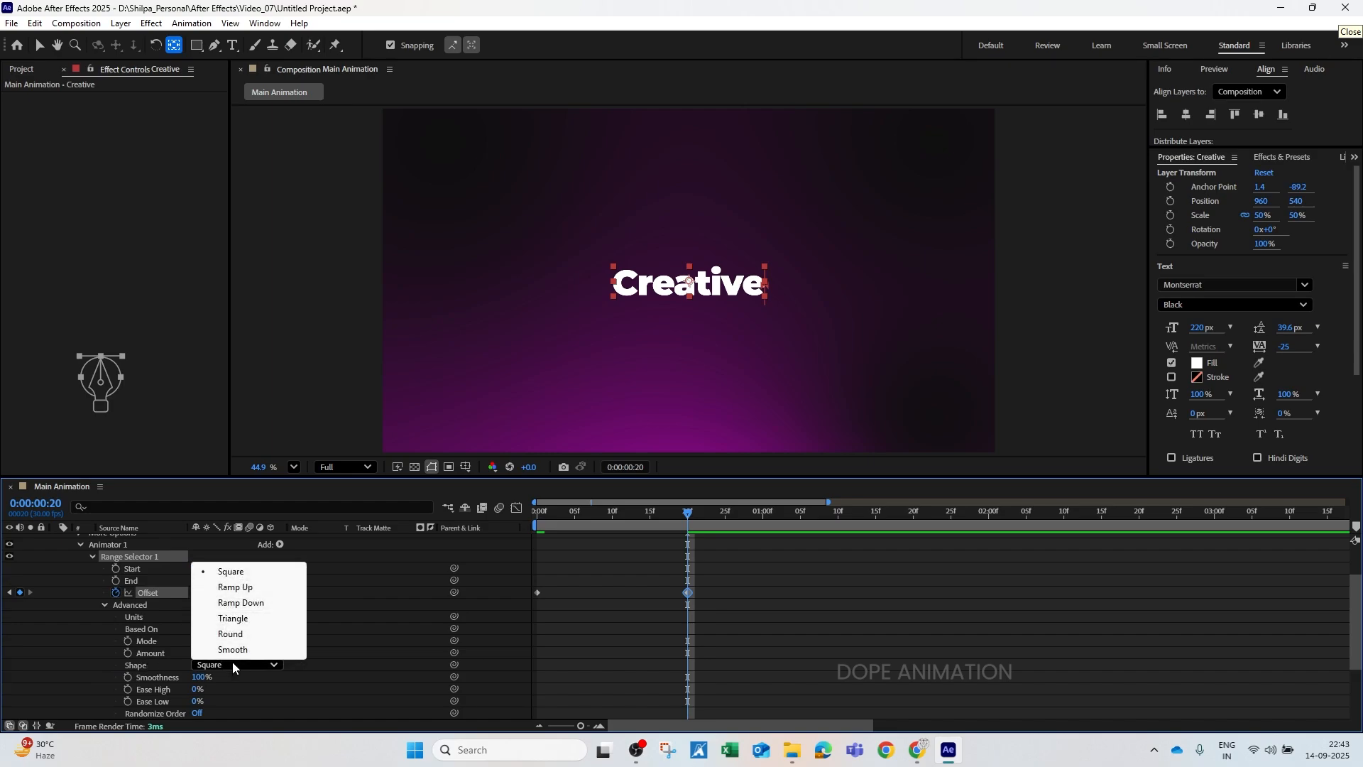
{"action": "left_click", "coordinate": [238, 593]}
{"action": "key", "text": "Home"}
{"action": "key", "text": "space"}
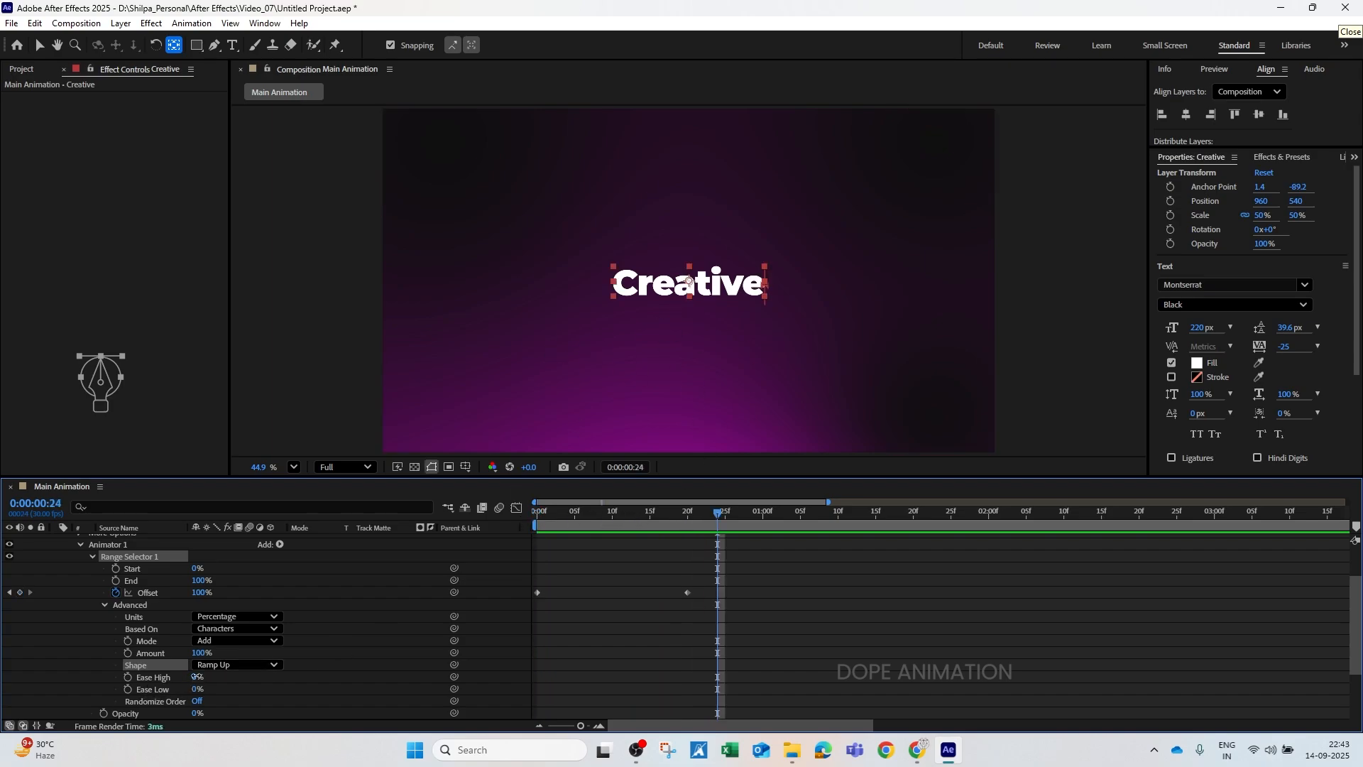
Step: Set the Range Selector's Ease High to 100% and preview the letter-by-letter fade
{"action": "left_click_drag", "start_coordinate": [196, 677], "coordinate": [344, 675]}
{"action": "left_click_drag", "start_coordinate": [572, 515], "coordinate": [680, 518]}
{"action": "left_click", "coordinate": [583, 582]}
{"action": "key", "text": "space"}
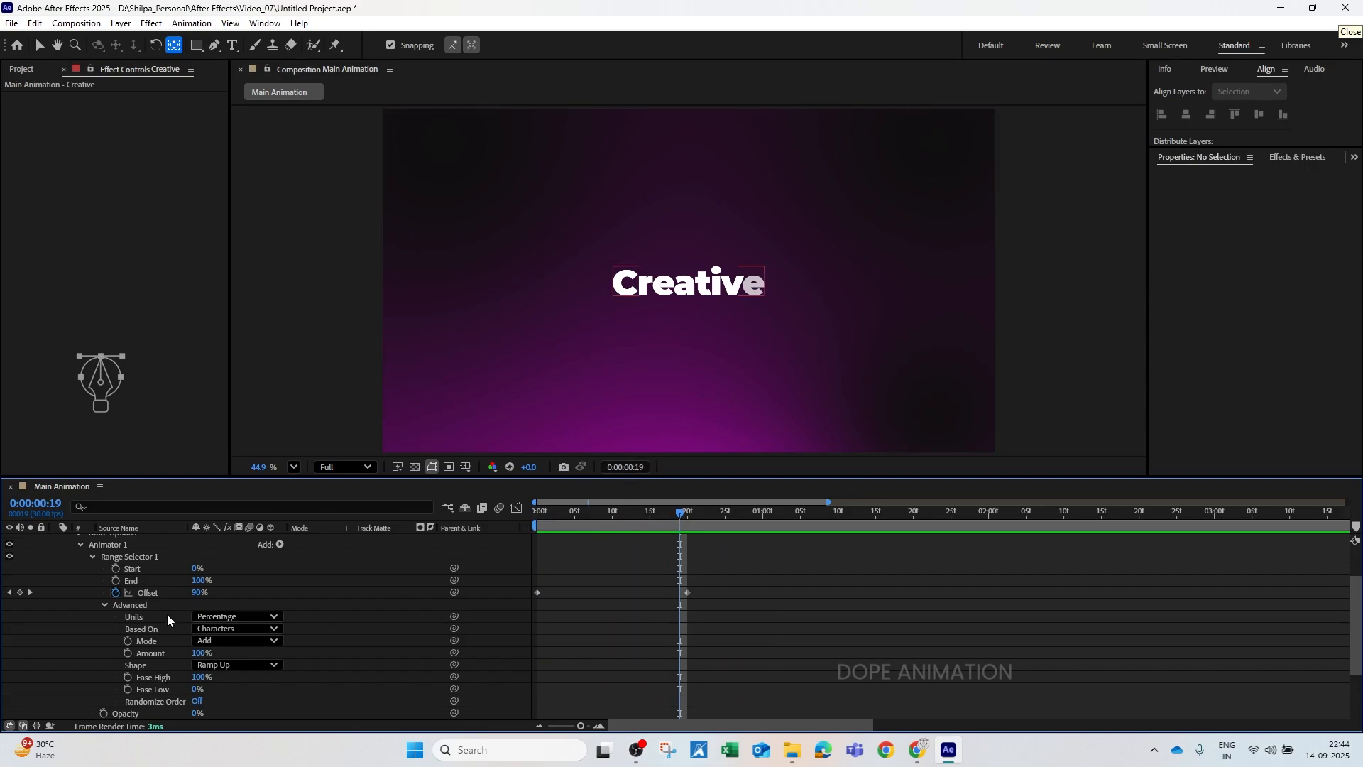
Step: Add an RGB Fill Color text animator to the Creative layer
{"action": "left_click", "coordinate": [92, 558]}
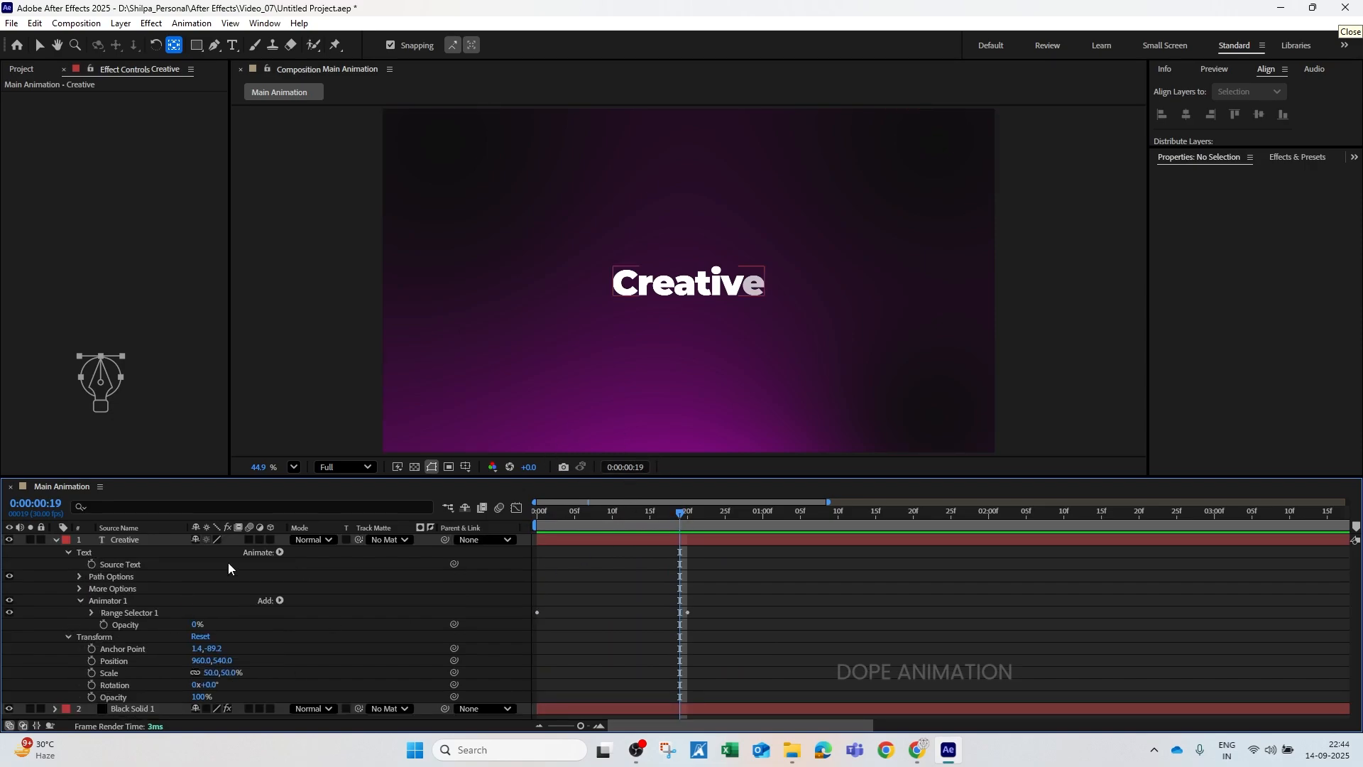
{"action": "left_click", "coordinate": [280, 553]}
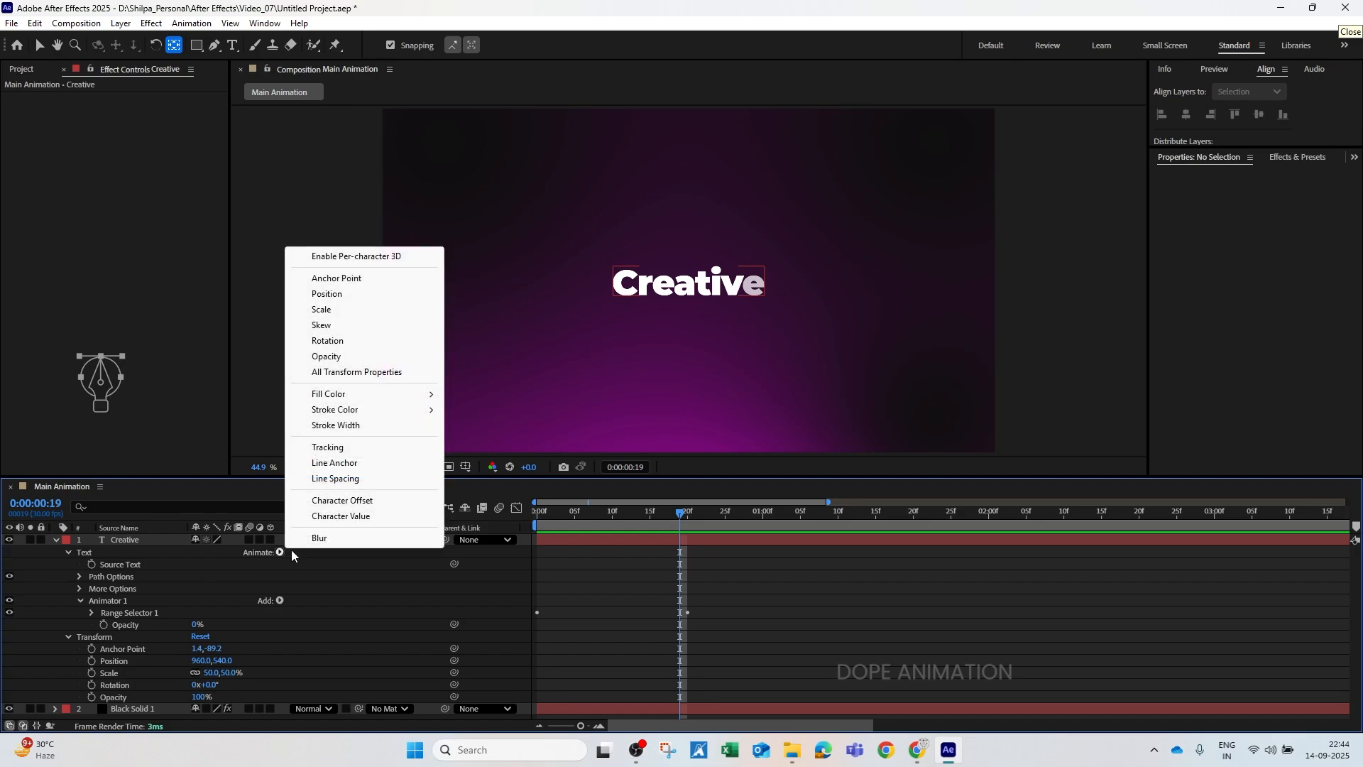
{"action": "mouse_move", "coordinate": [370, 394]}
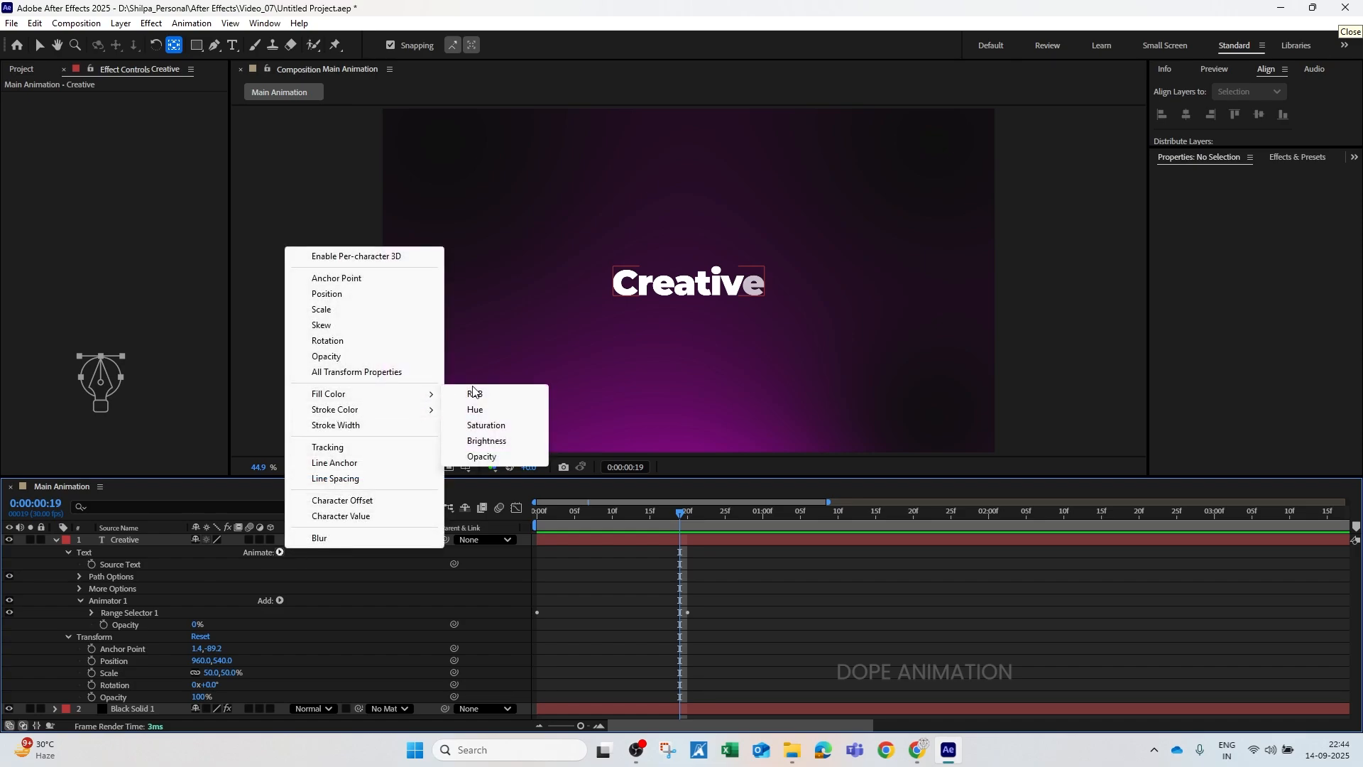
{"action": "left_click", "coordinate": [473, 392]}
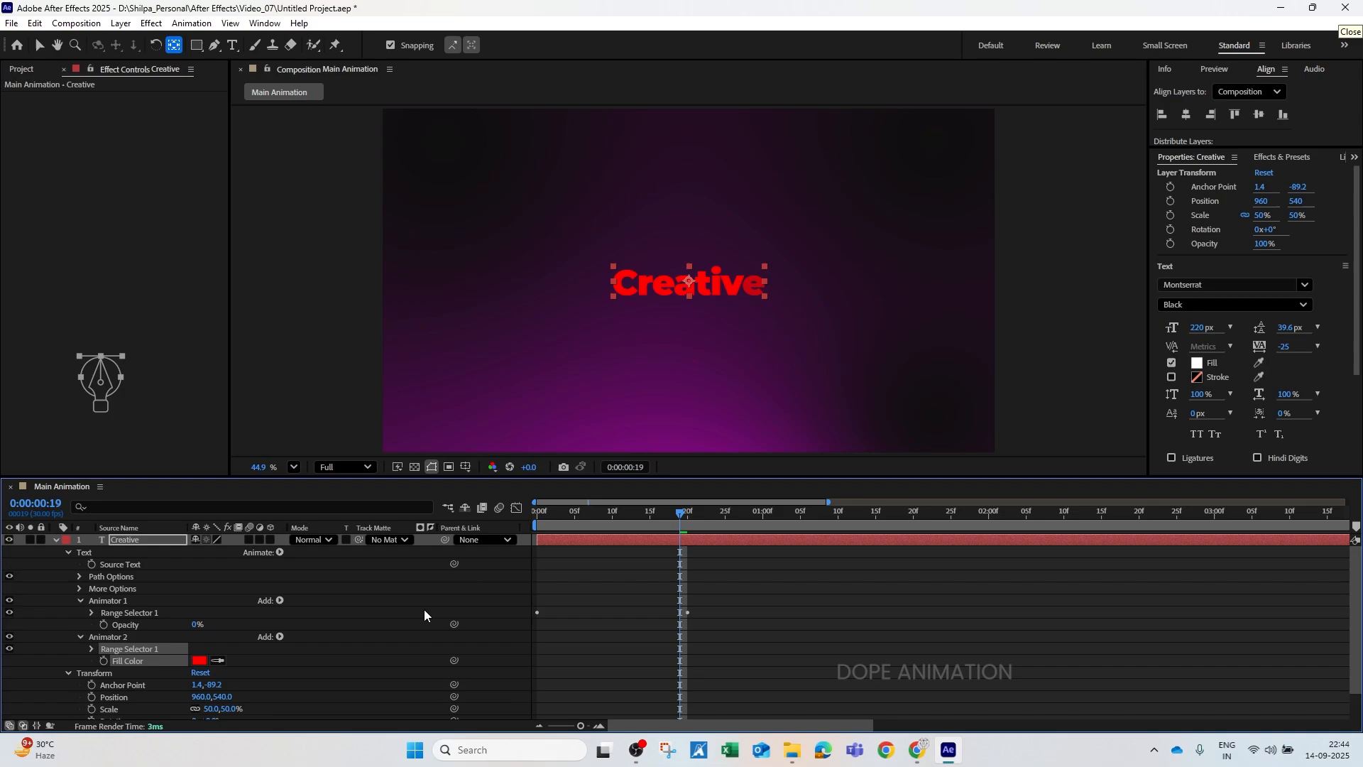
Step: Set the new animator's fill color to a golden yellow
{"action": "scroll", "coordinate": [286, 628], "scroll_direction": "down", "scroll_amount": 1}
{"action": "left_click", "coordinate": [200, 631]}
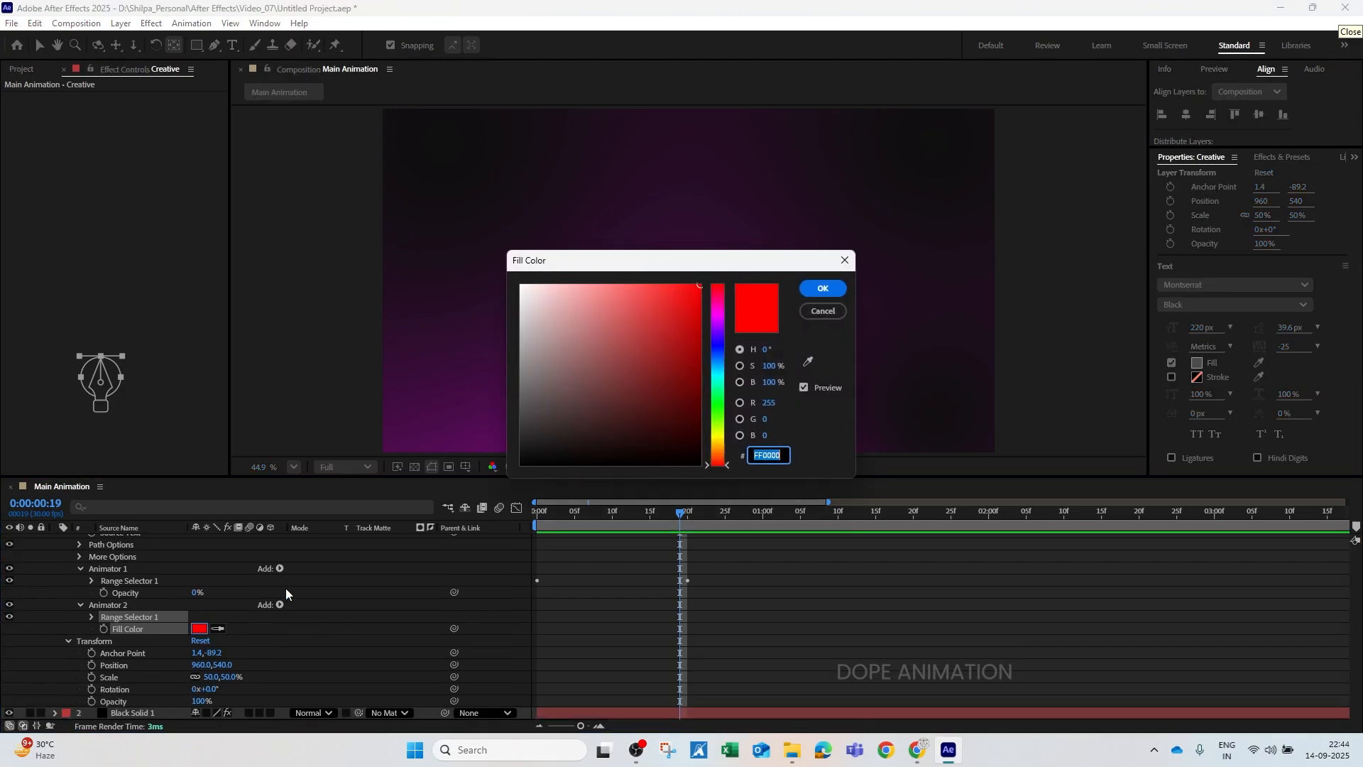
{"action": "left_click_drag", "start_coordinate": [713, 426], "coordinate": [715, 444]}
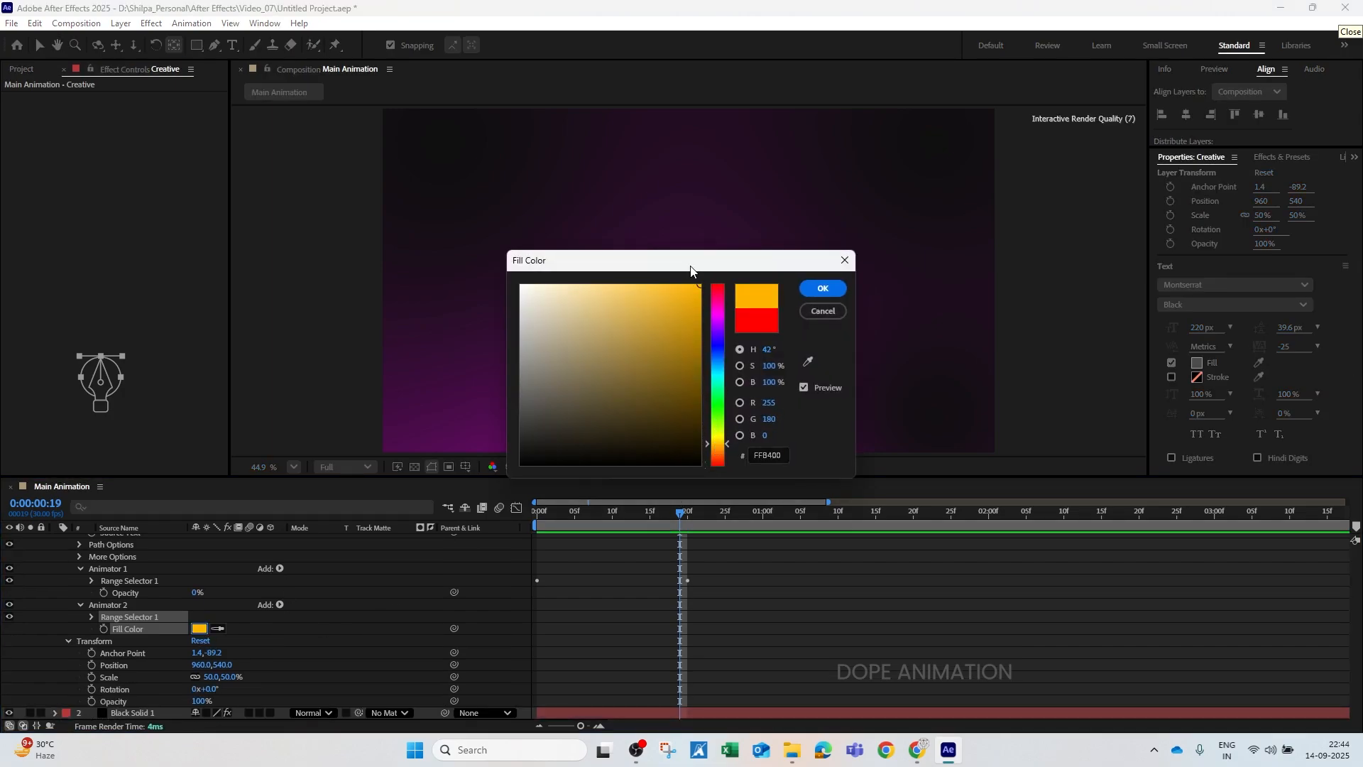
{"action": "left_click_drag", "start_coordinate": [691, 270], "coordinate": [282, 243]}
{"action": "left_click_drag", "start_coordinate": [310, 418], "coordinate": [309, 419]}
{"action": "left_click", "coordinate": [415, 261]}
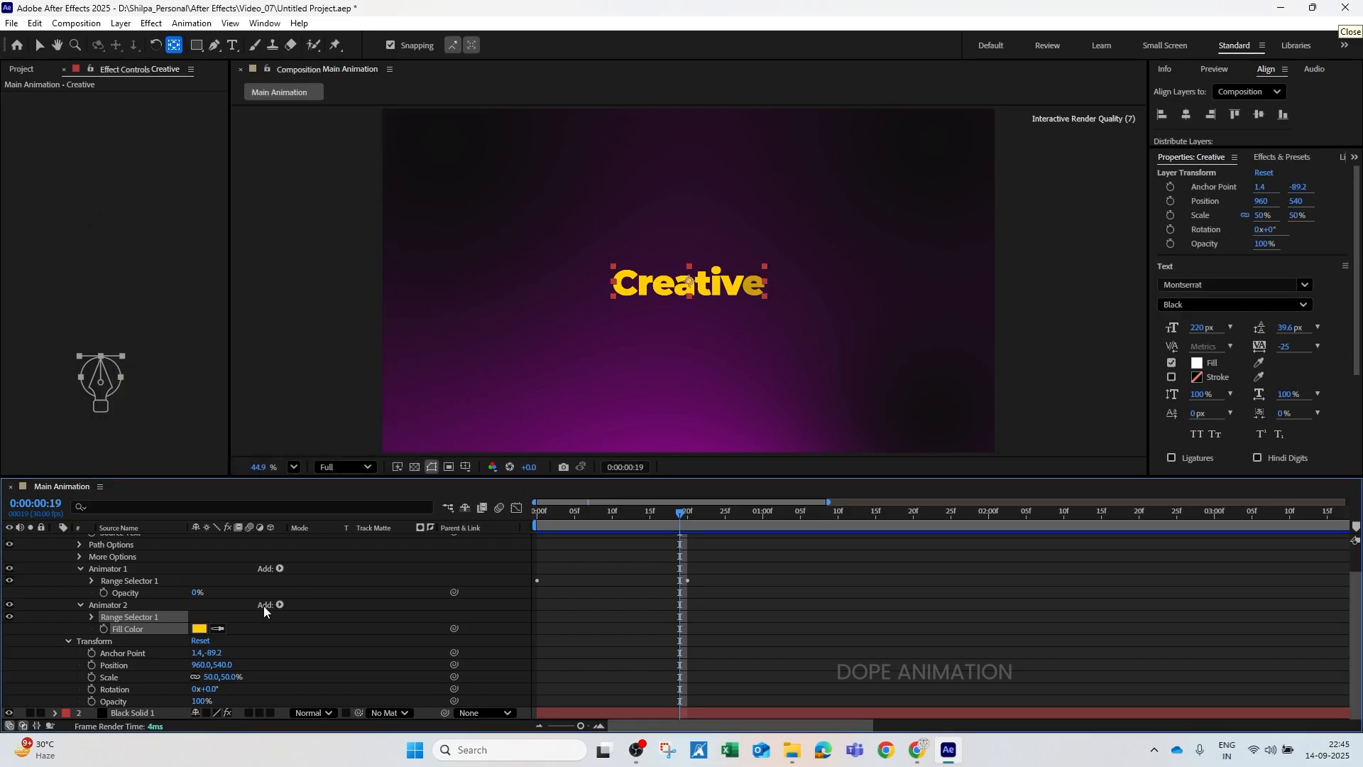
Step: Keyframe the fill color animator's Range Selector Offset from -100% at frame 10 to 100% at 0:00:01:00
{"action": "left_click", "coordinate": [92, 617]}
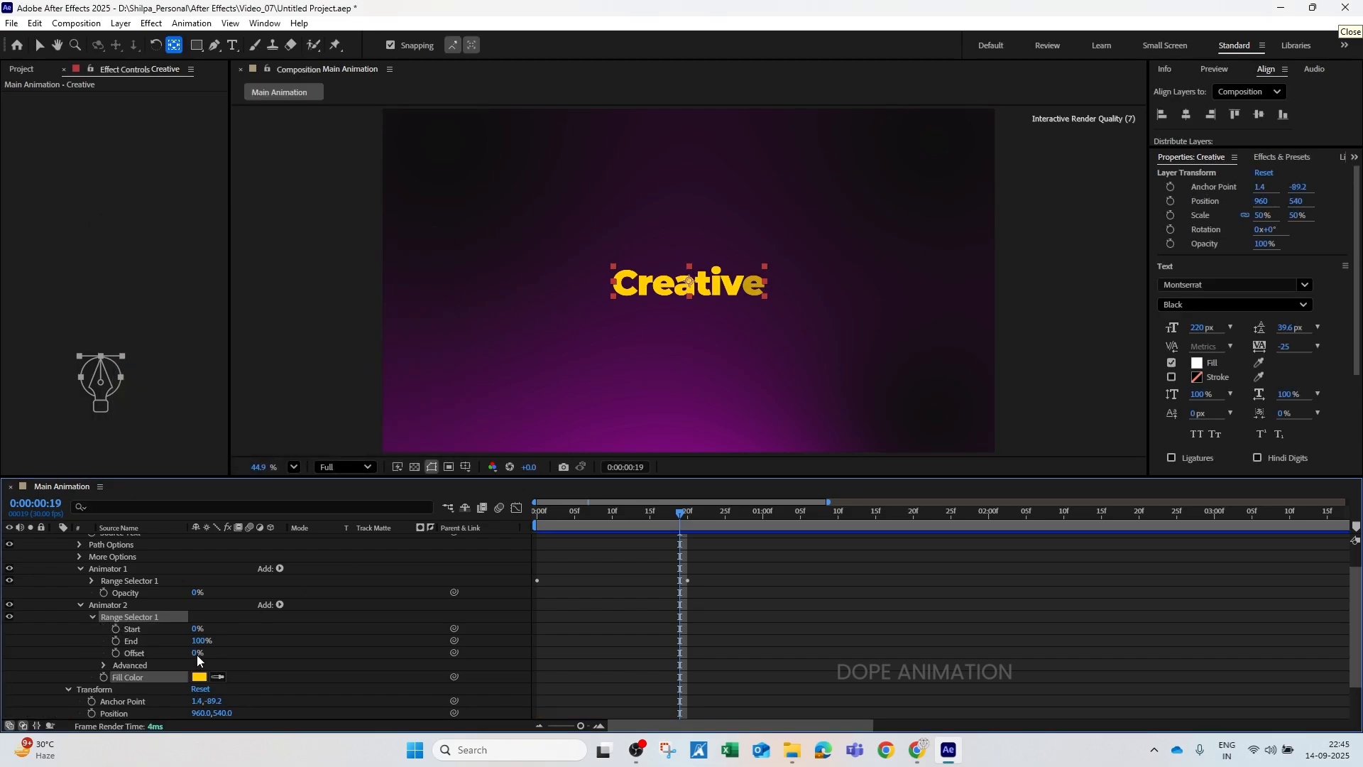
{"action": "left_click_drag", "start_coordinate": [198, 654], "coordinate": [2, 654]}
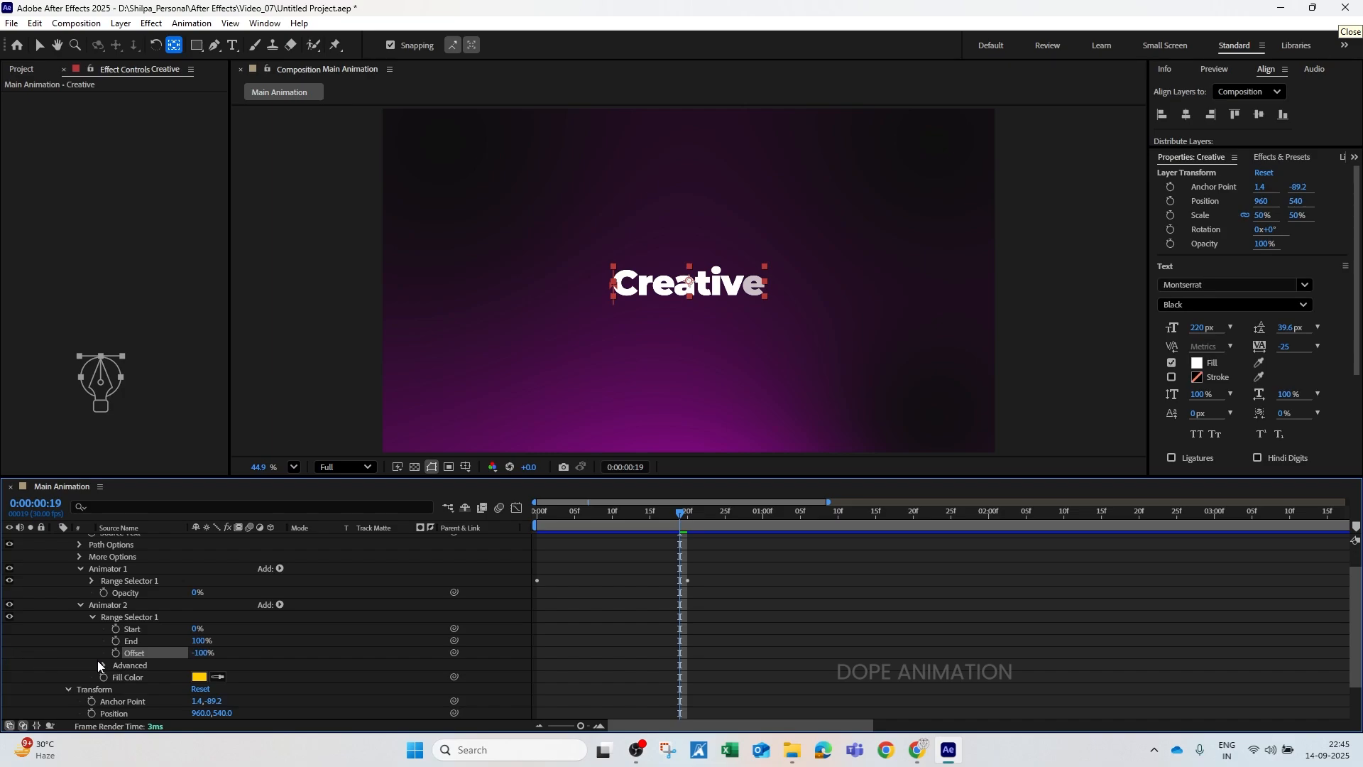
{"action": "left_click_drag", "start_coordinate": [675, 524], "coordinate": [612, 524]}
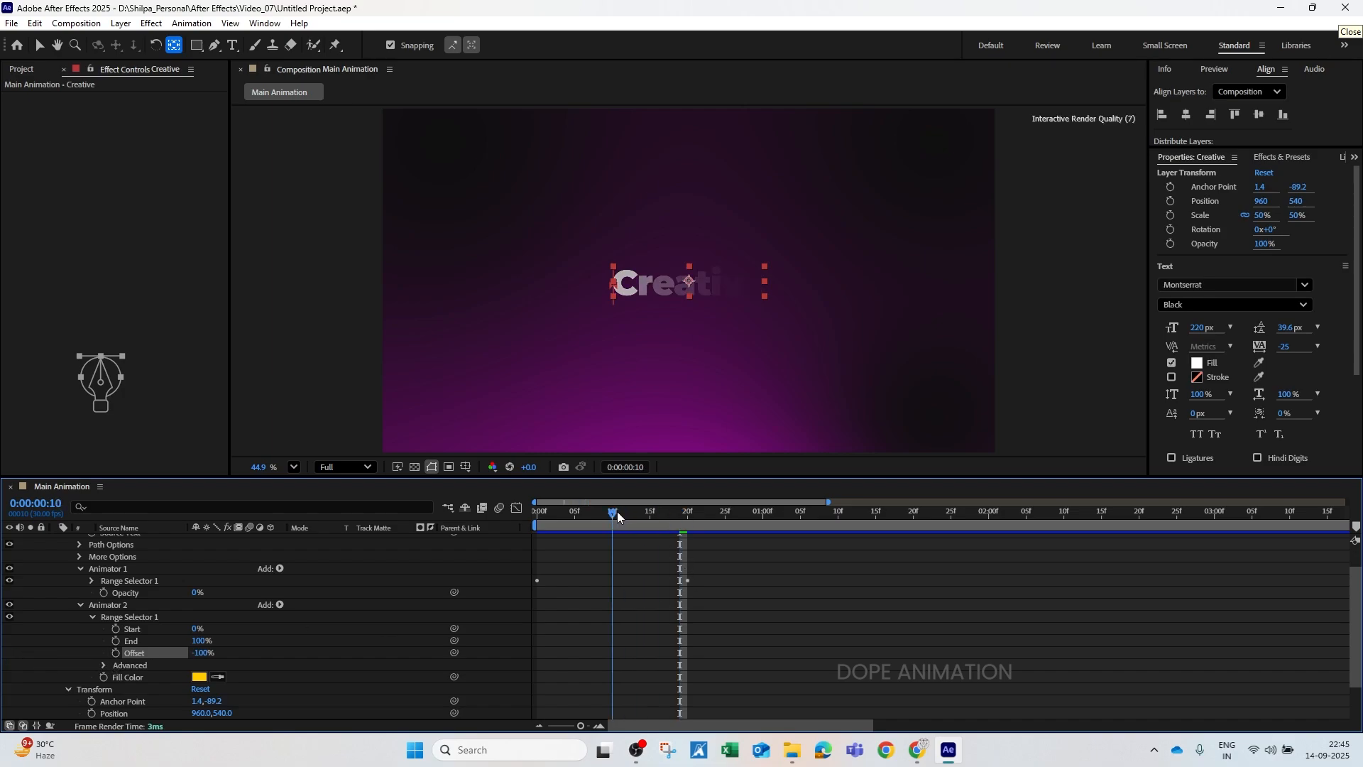
{"action": "left_click", "coordinate": [115, 653]}
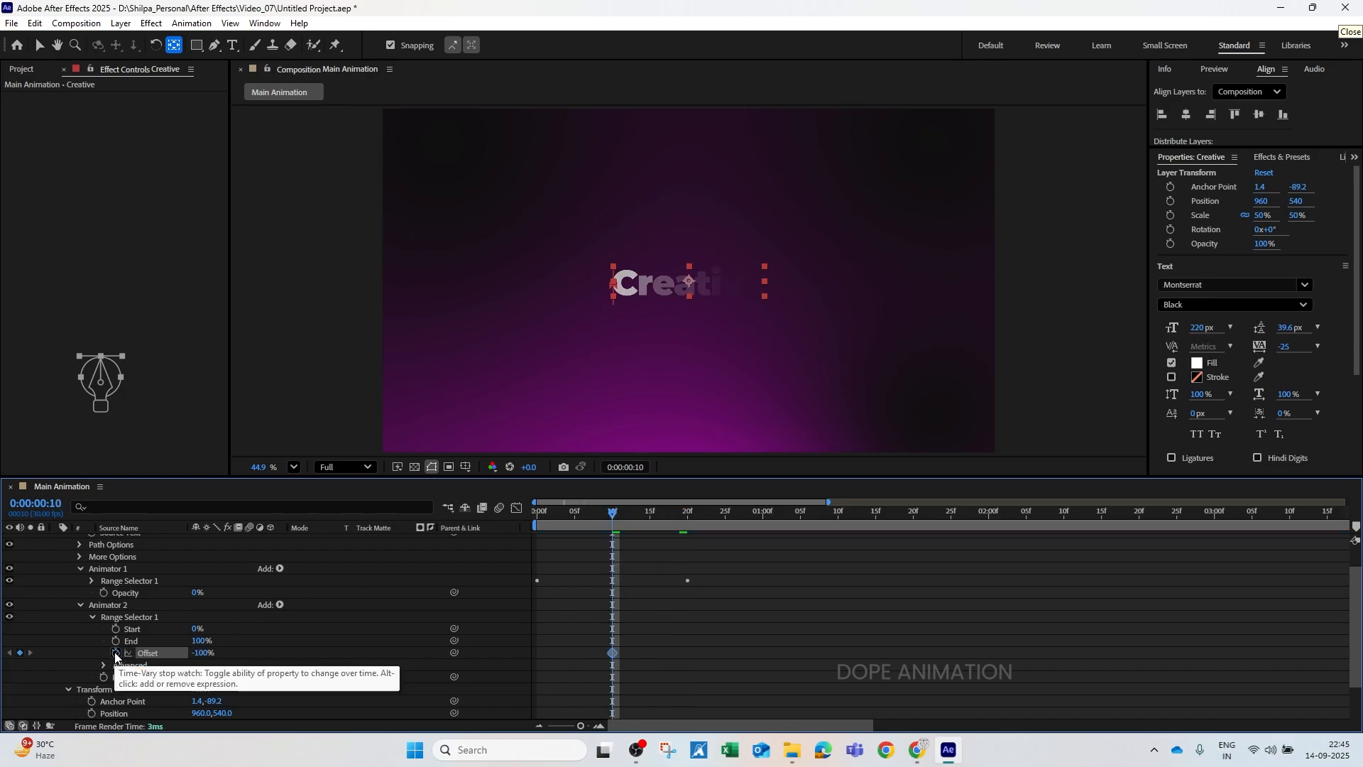
{"action": "left_click_drag", "start_coordinate": [612, 516], "coordinate": [763, 524]}
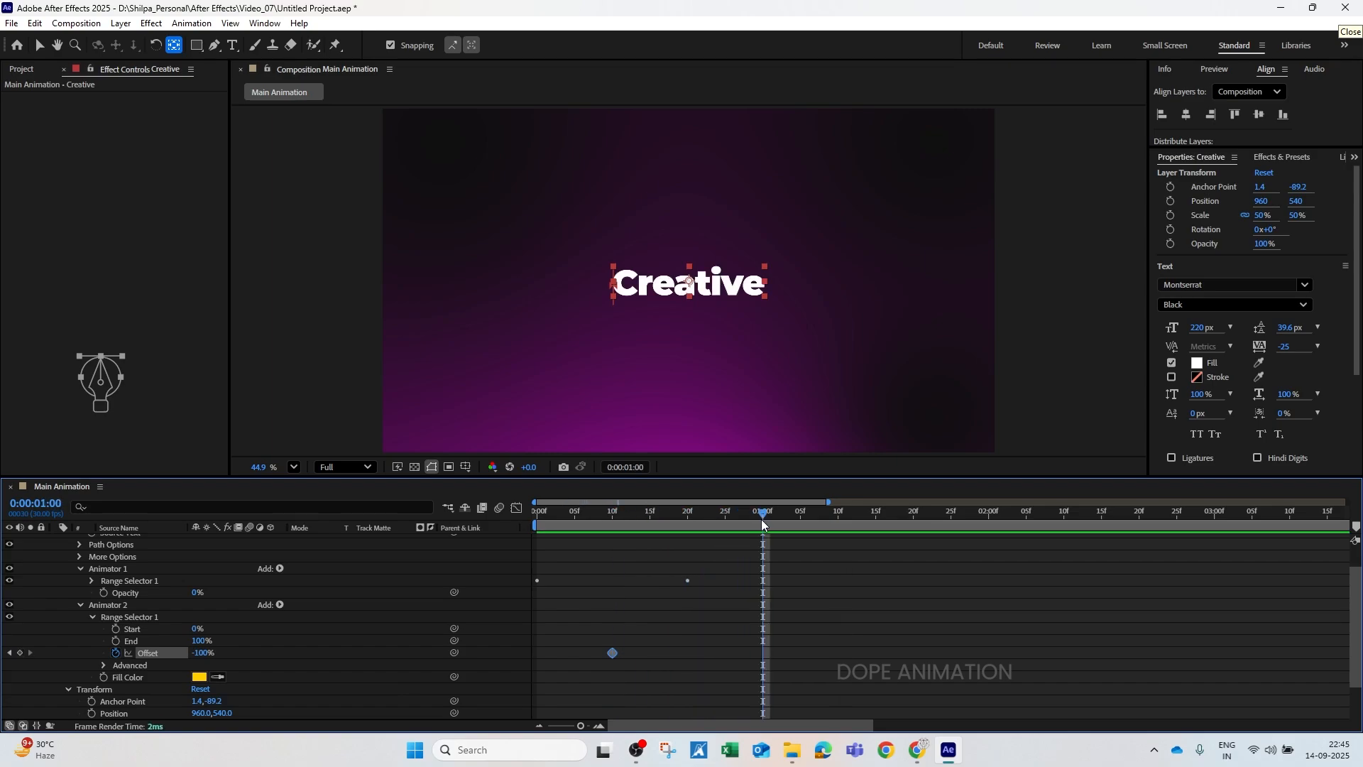
{"action": "left_click_drag", "start_coordinate": [204, 653], "coordinate": [346, 653]}
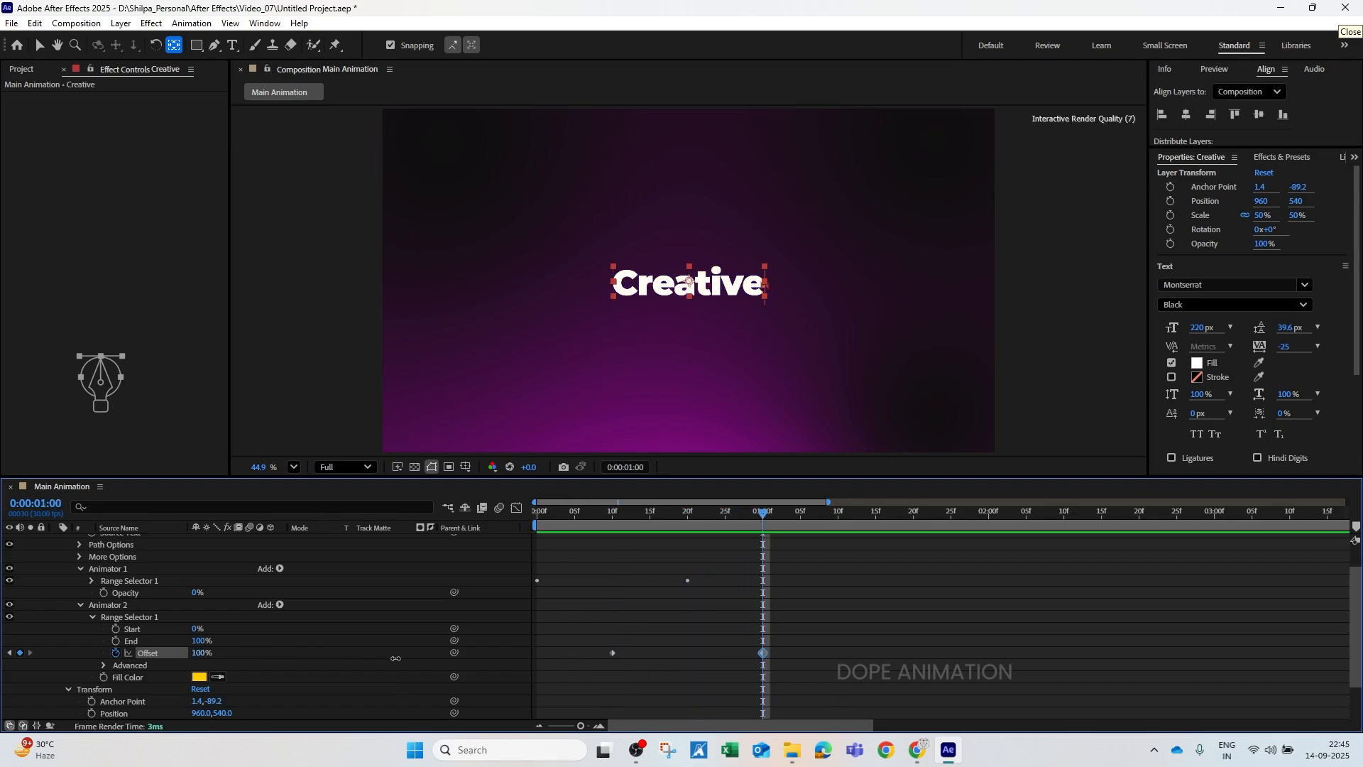
Step: Set the fill color Range Selector's advanced Shape to Ramp Up and preview the color reveal from the start
{"action": "left_click", "coordinate": [104, 666]}
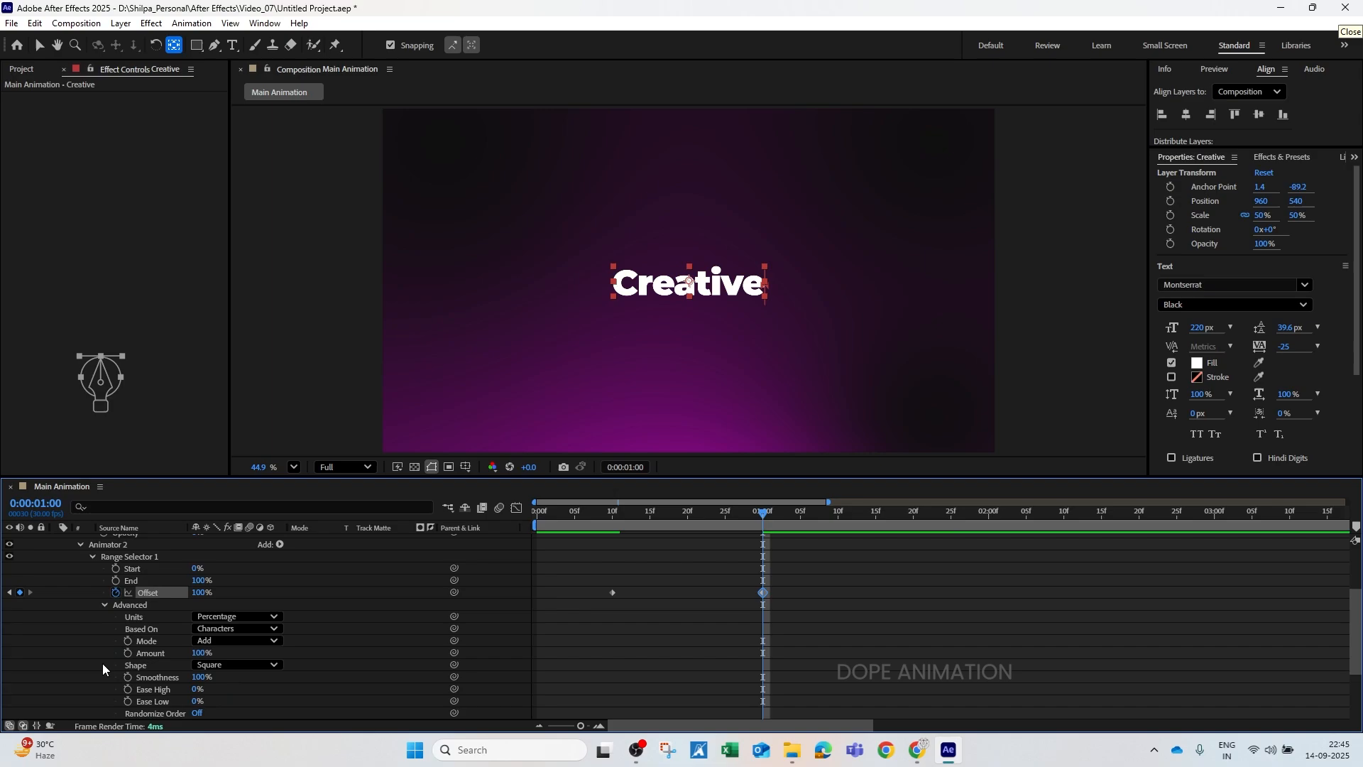
{"action": "left_click", "coordinate": [224, 665]}
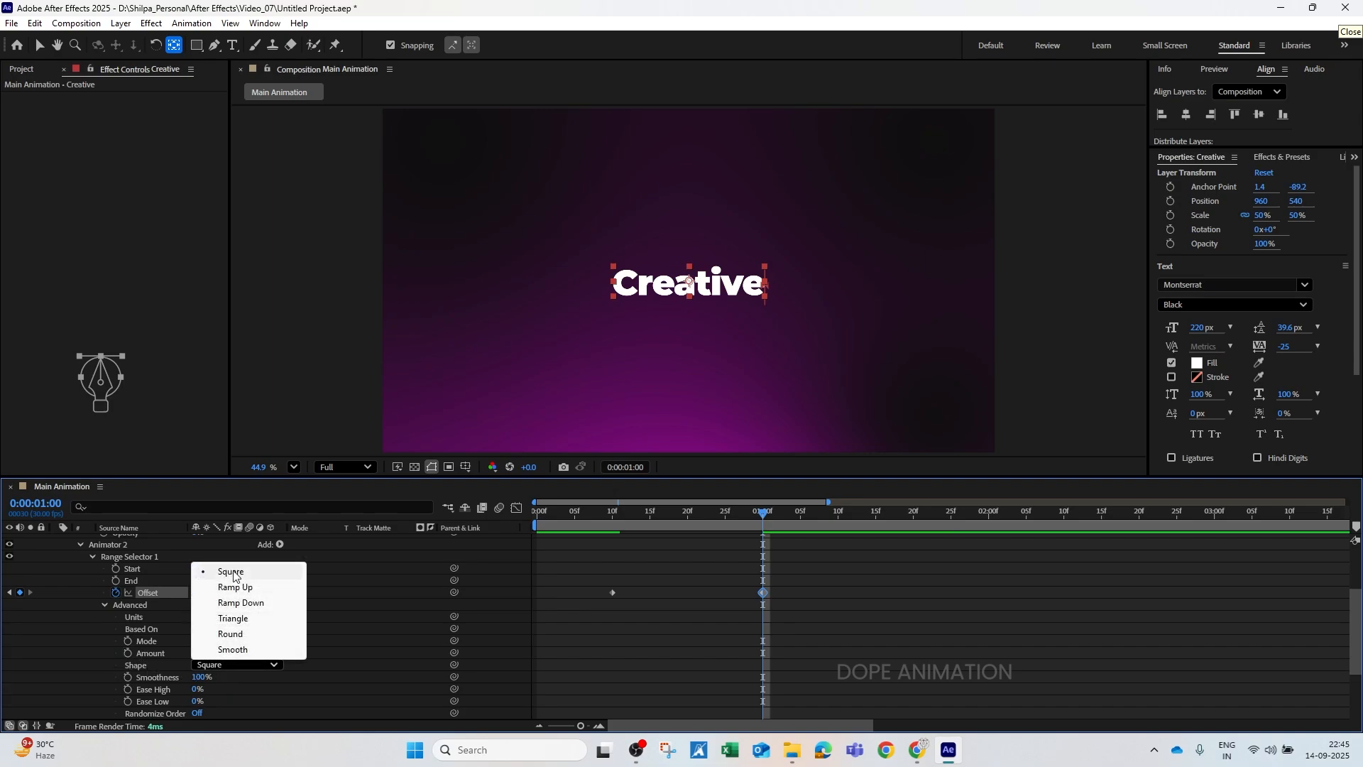
{"action": "left_click", "coordinate": [250, 587]}
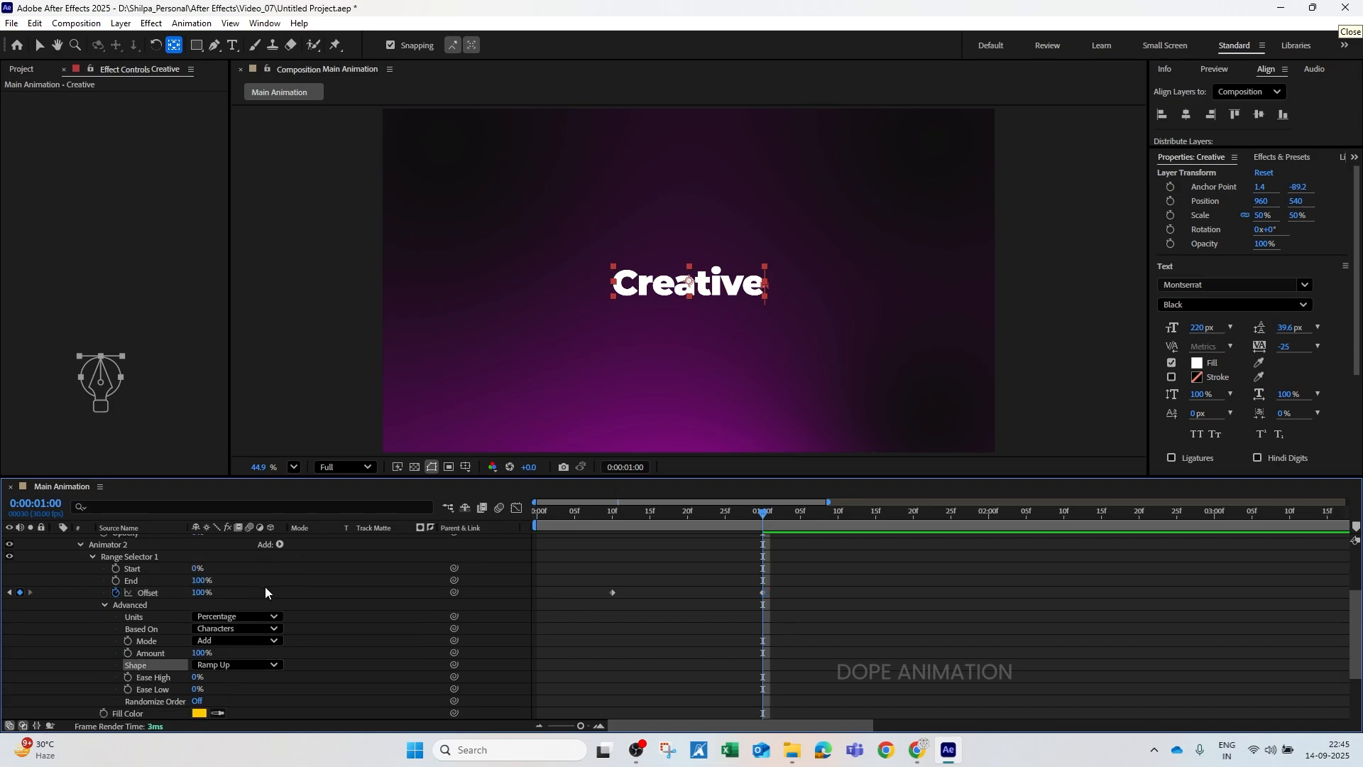
{"action": "left_click_drag", "start_coordinate": [553, 513], "coordinate": [515, 514]}
{"action": "key", "text": "space"}
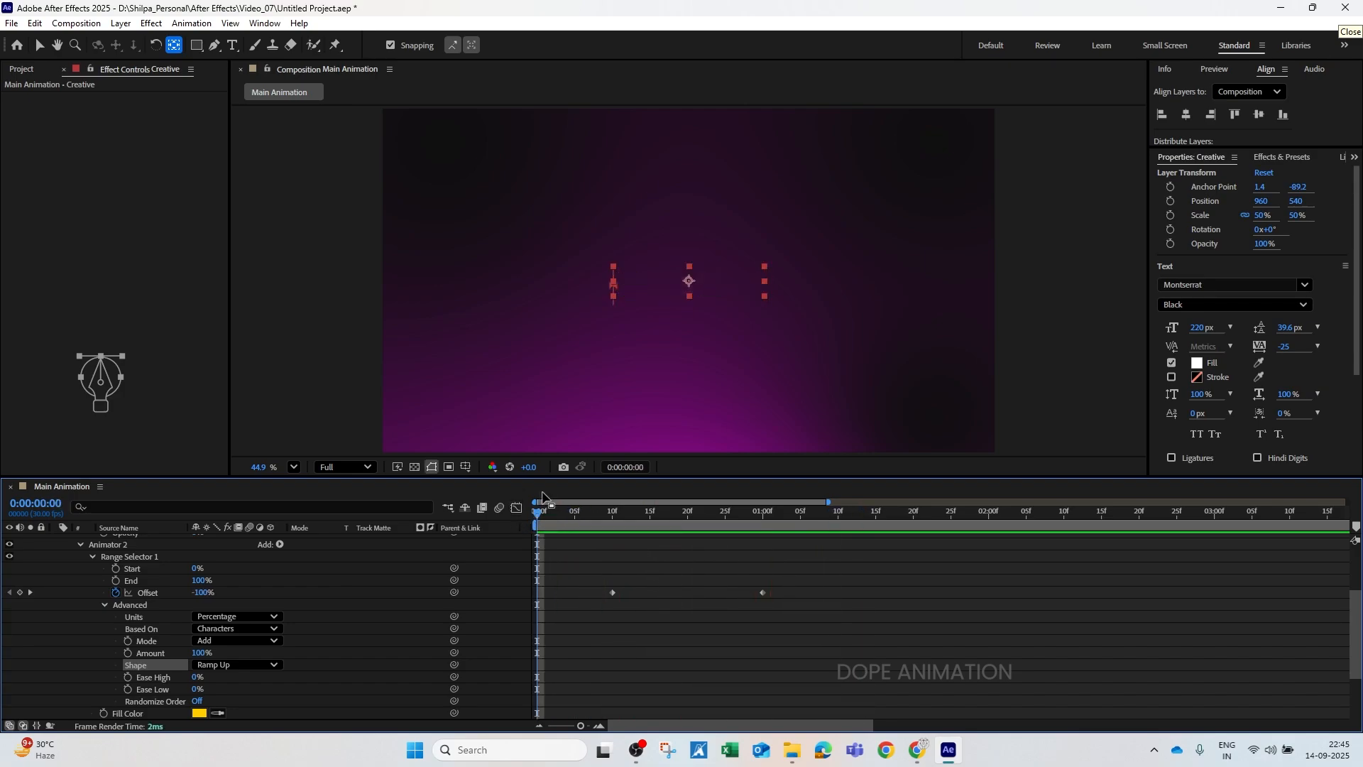
Step: Keyframe the Creative layer's Scale from 93% at frame 0 to 50% at frame 22
{"action": "left_click", "coordinate": [763, 524]}
{"action": "scroll", "coordinate": [755, 611], "scroll_direction": "up", "scroll_amount": 3}
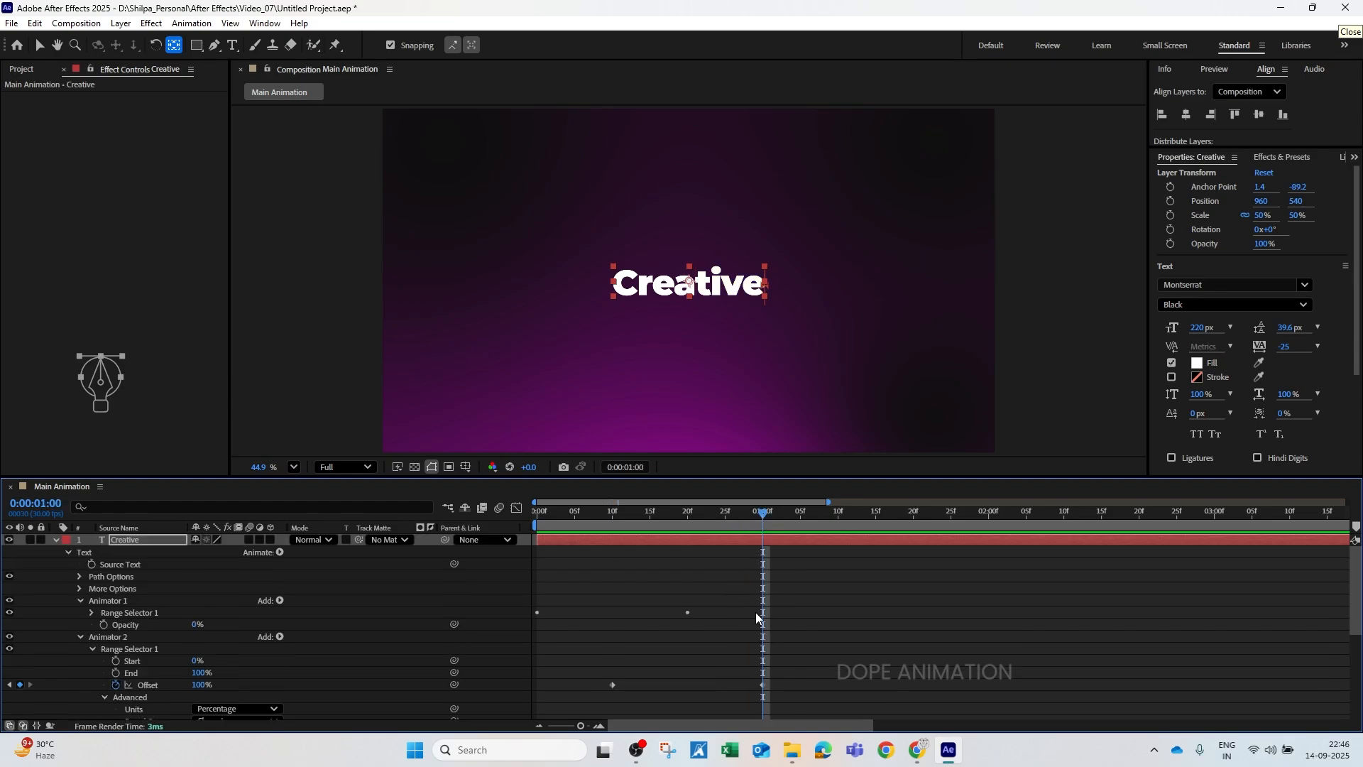
{"action": "key", "text": "v"}
{"action": "key", "text": "u"}
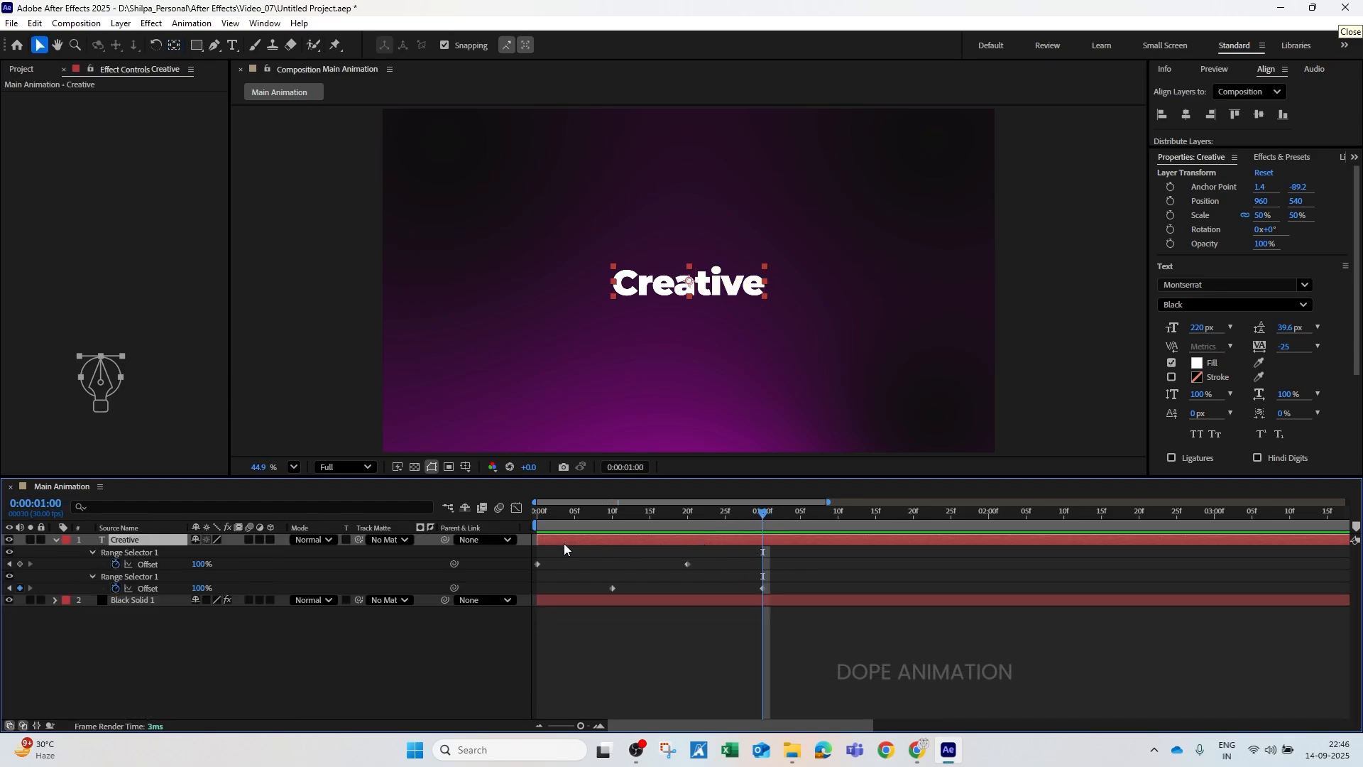
{"action": "key", "text": "s"}
{"action": "key", "text": "Home"}
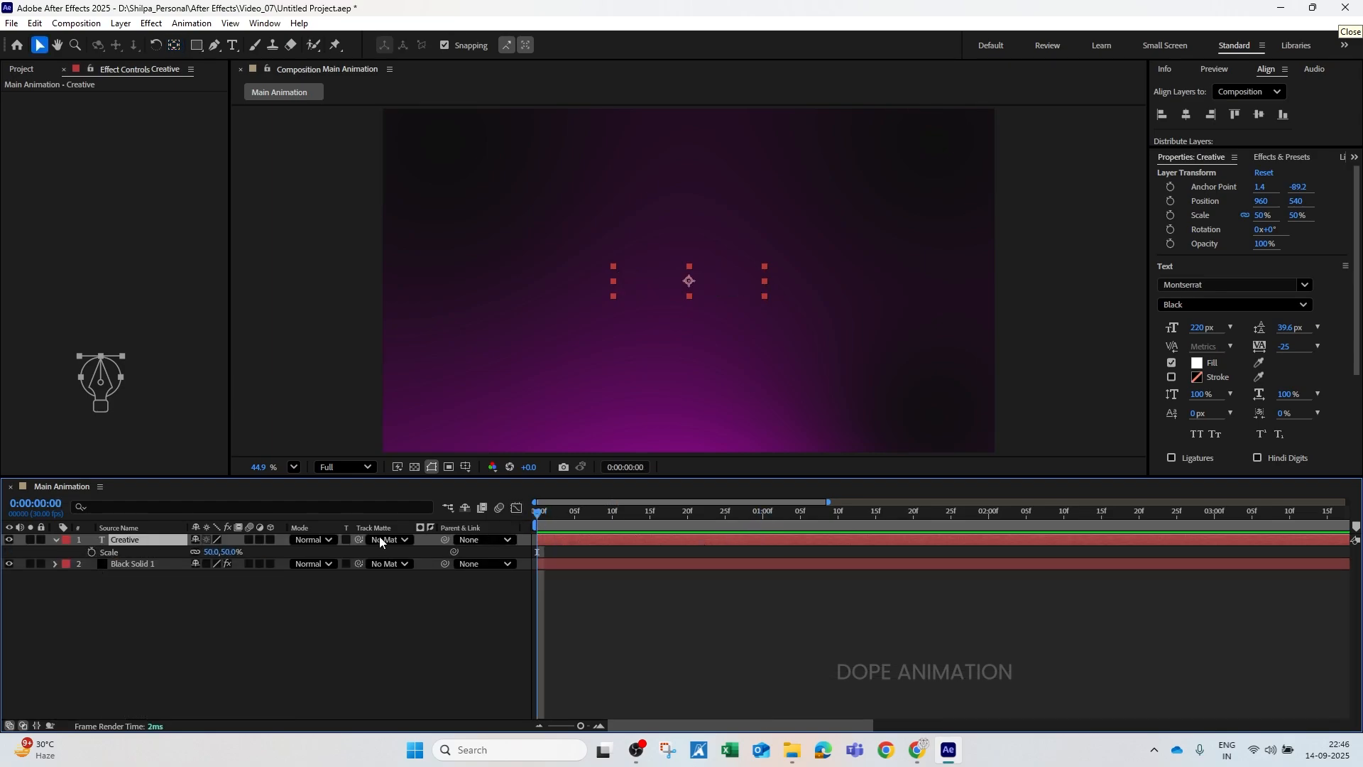
{"action": "left_click", "coordinate": [91, 551]}
{"action": "key", "text": "u"}
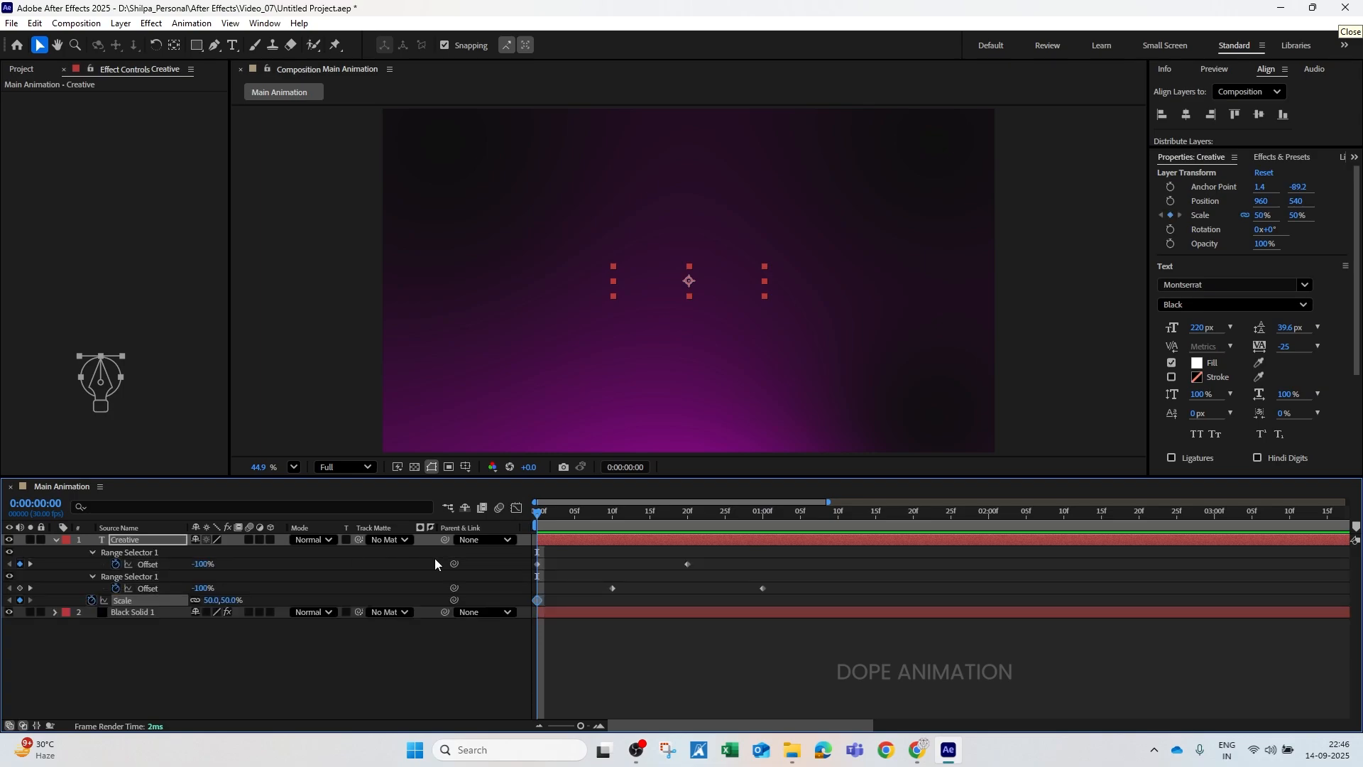
{"action": "left_click_drag", "start_coordinate": [538, 601], "coordinate": [702, 609]}
{"action": "left_click_drag", "start_coordinate": [208, 603], "coordinate": [241, 602]}
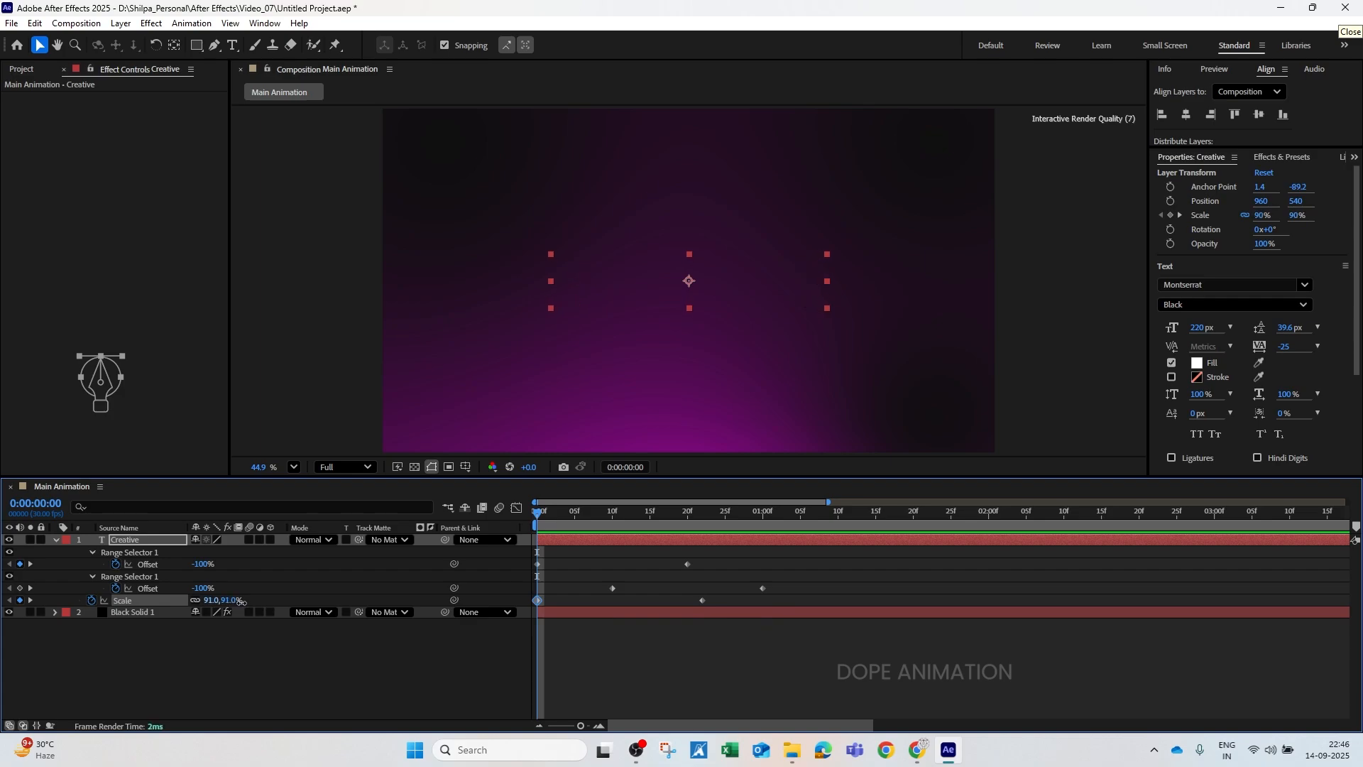
Step: Shape the Scale keyframes' speed curve into a fast start with a long, gradual slowdown, and preview the text animation
{"action": "left_click_drag", "start_coordinate": [717, 596], "coordinate": [528, 611]}
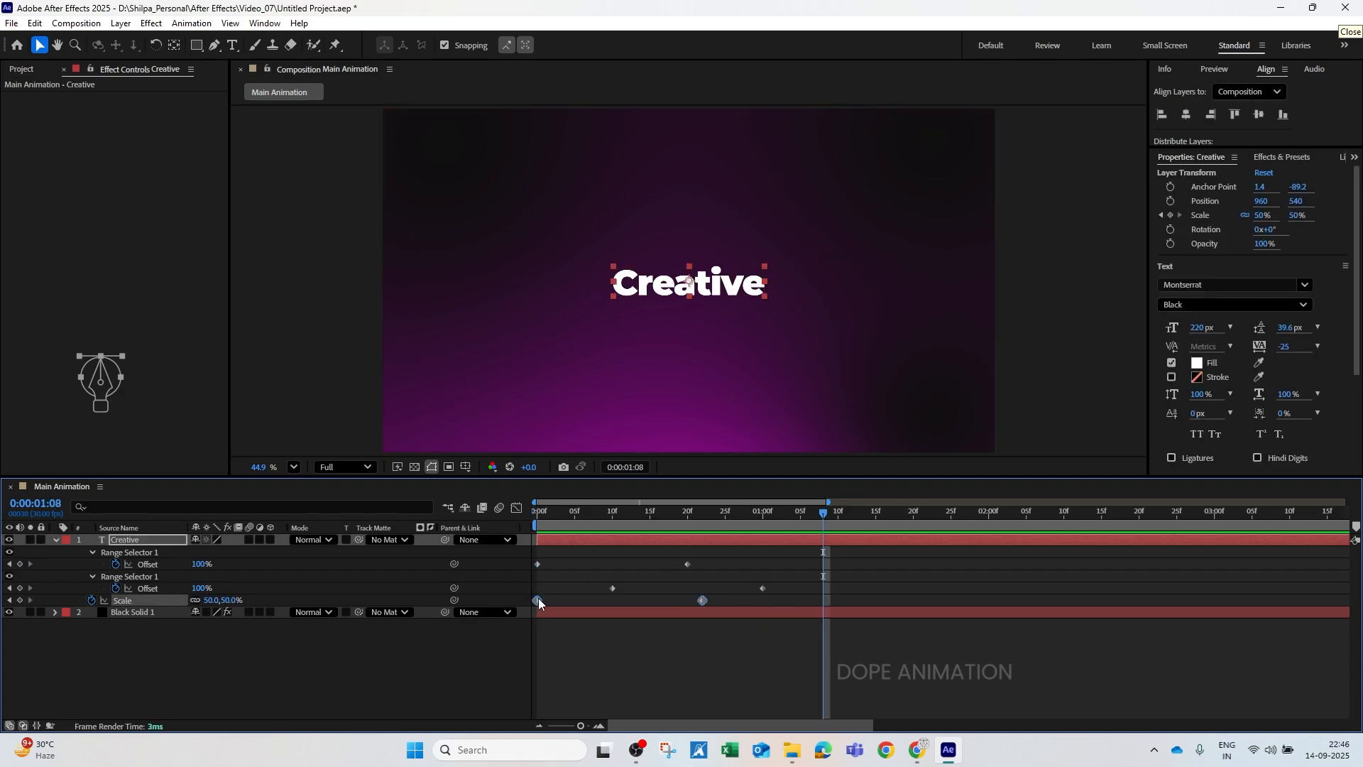
{"action": "left_click", "coordinate": [516, 508]}
{"action": "left_click_drag", "start_coordinate": [565, 545], "coordinate": [528, 547]}
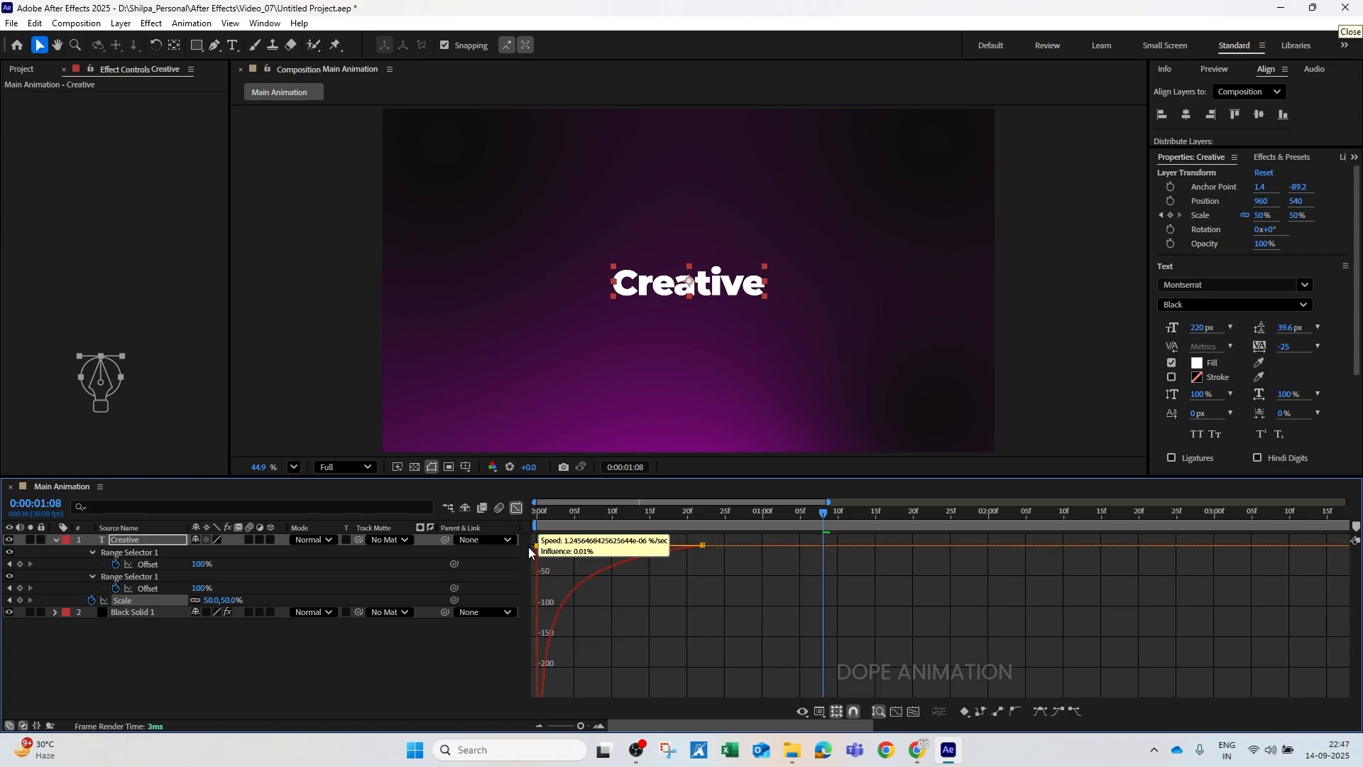
{"action": "left_click", "coordinate": [516, 507]}
{"action": "key", "text": "Home"}
{"action": "left_click", "coordinate": [584, 656]}
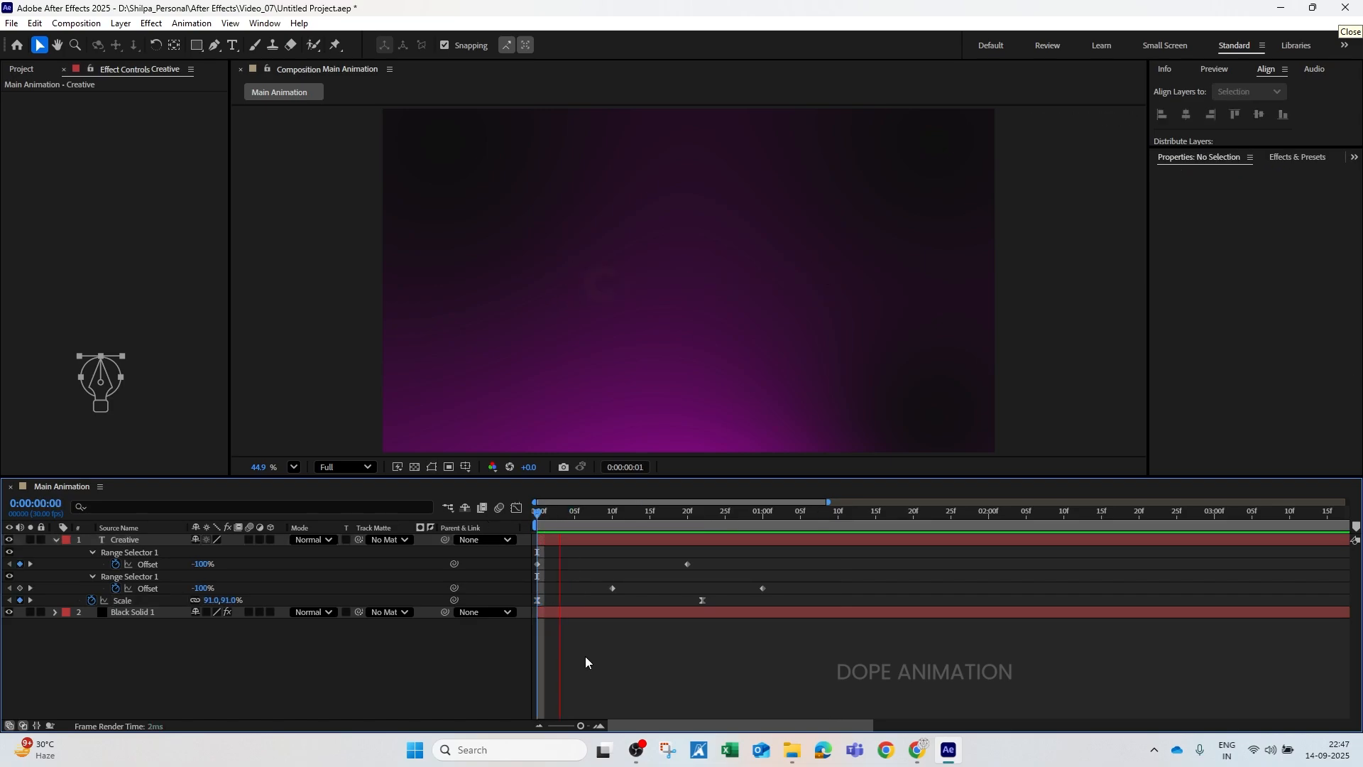
{"action": "key", "text": "space"}
{"action": "left_click", "coordinate": [688, 513]}
{"action": "left_click_drag", "start_coordinate": [688, 520], "coordinate": [703, 519]}
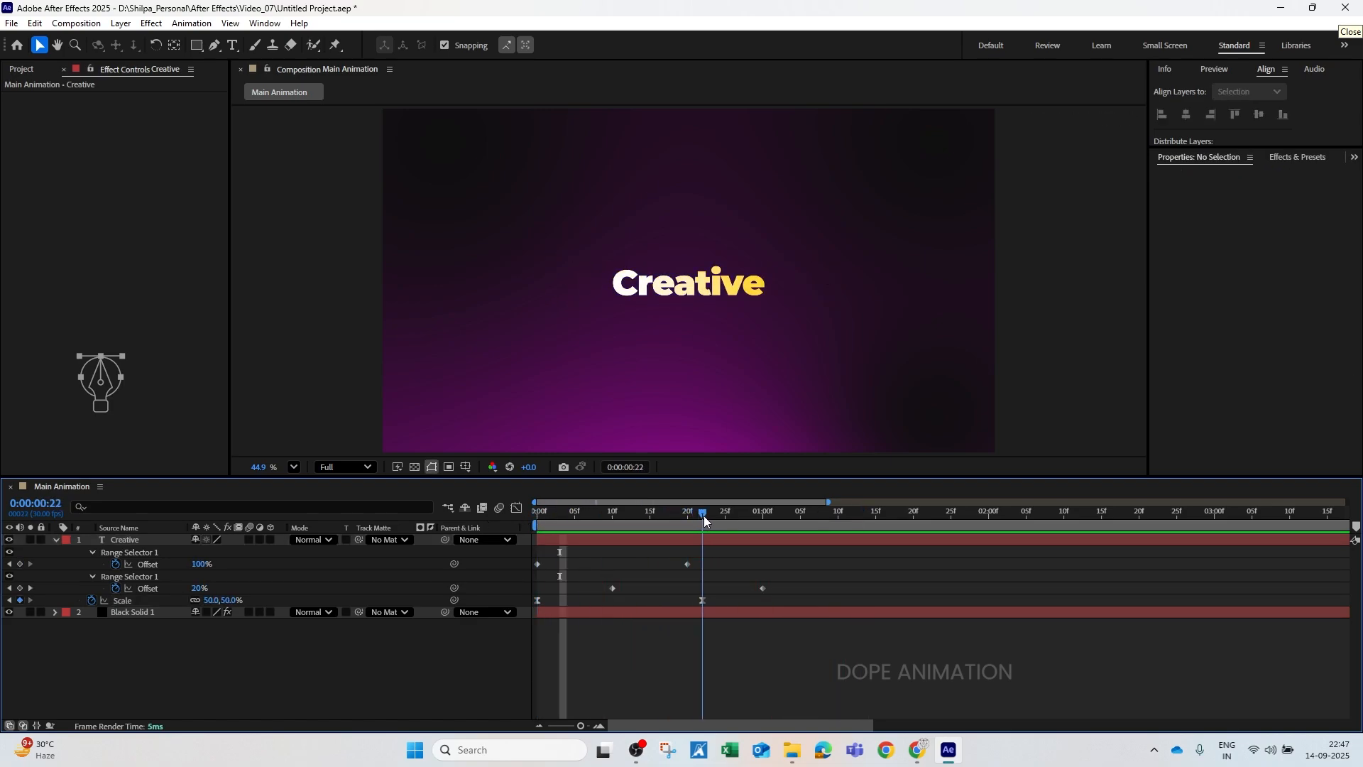
Step: Stretch all the Creative layer's keyframes proportionally to end at 0:00:01:20, and place the last Scale keyframe at 0:00:01:15
{"action": "left_click_drag", "start_coordinate": [798, 557], "coordinate": [523, 609]}
{"action": "left_click_drag", "start_coordinate": [717, 525], "coordinate": [837, 523]}
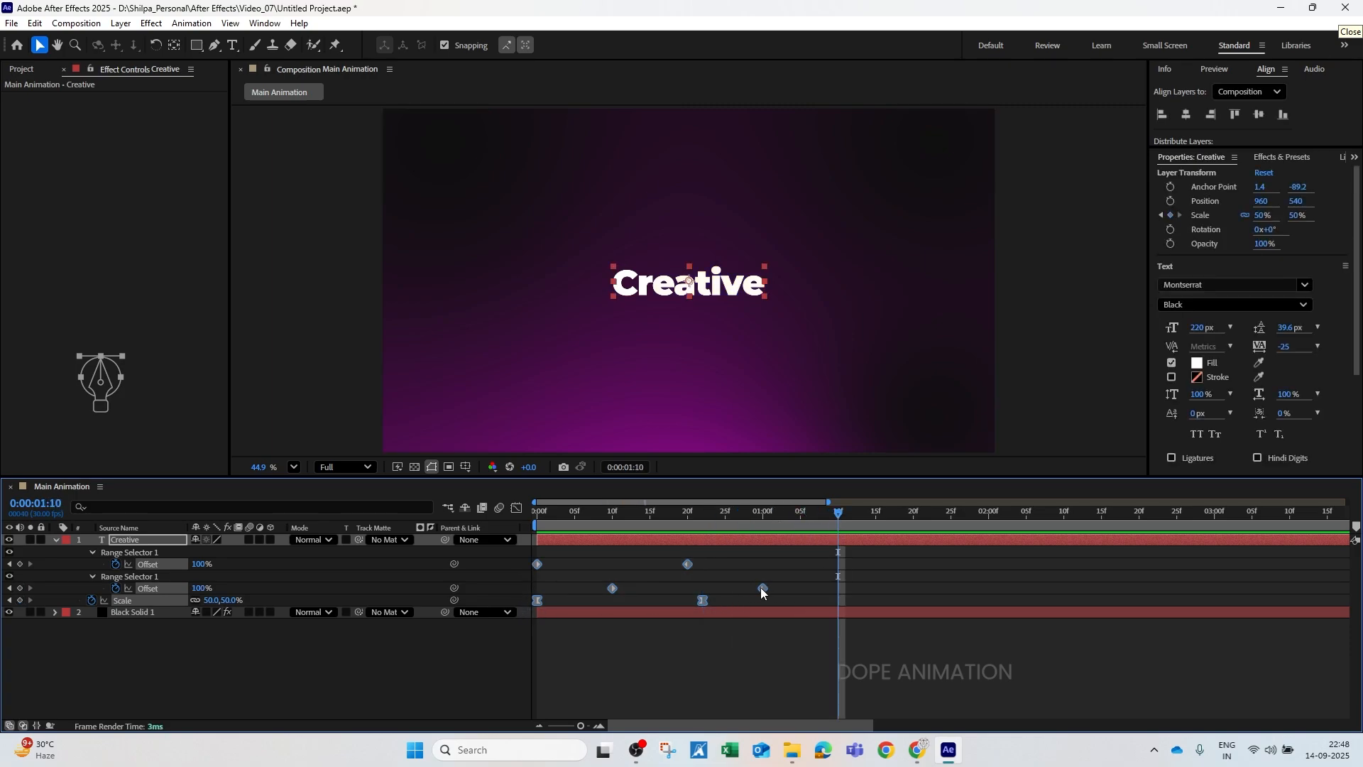
{"action": "left_click_drag", "start_coordinate": [762, 588], "coordinate": [838, 596]}
{"action": "left_click", "coordinate": [838, 639]}
{"action": "left_click_drag", "start_coordinate": [800, 525], "coordinate": [532, 605]}
{"action": "left_click_drag", "start_coordinate": [837, 588], "coordinate": [878, 602]}
{"action": "left_click", "coordinate": [760, 594]}
{"action": "left_click", "coordinate": [875, 513]}
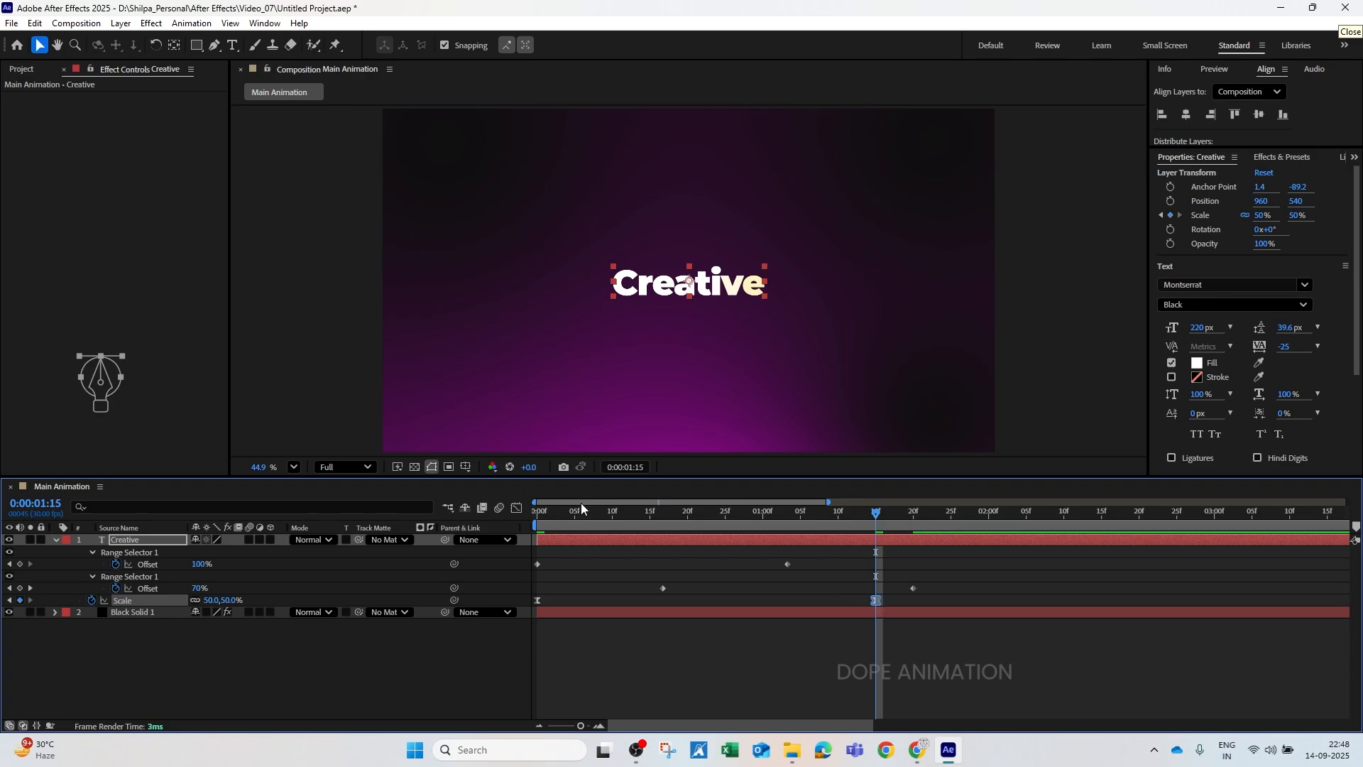
Step: Preview the slowed-down text animation from the start
{"action": "left_click", "coordinate": [537, 512]}
{"action": "left_click", "coordinate": [570, 648]}
{"action": "key", "text": "space"}
{"action": "key", "text": "space"}
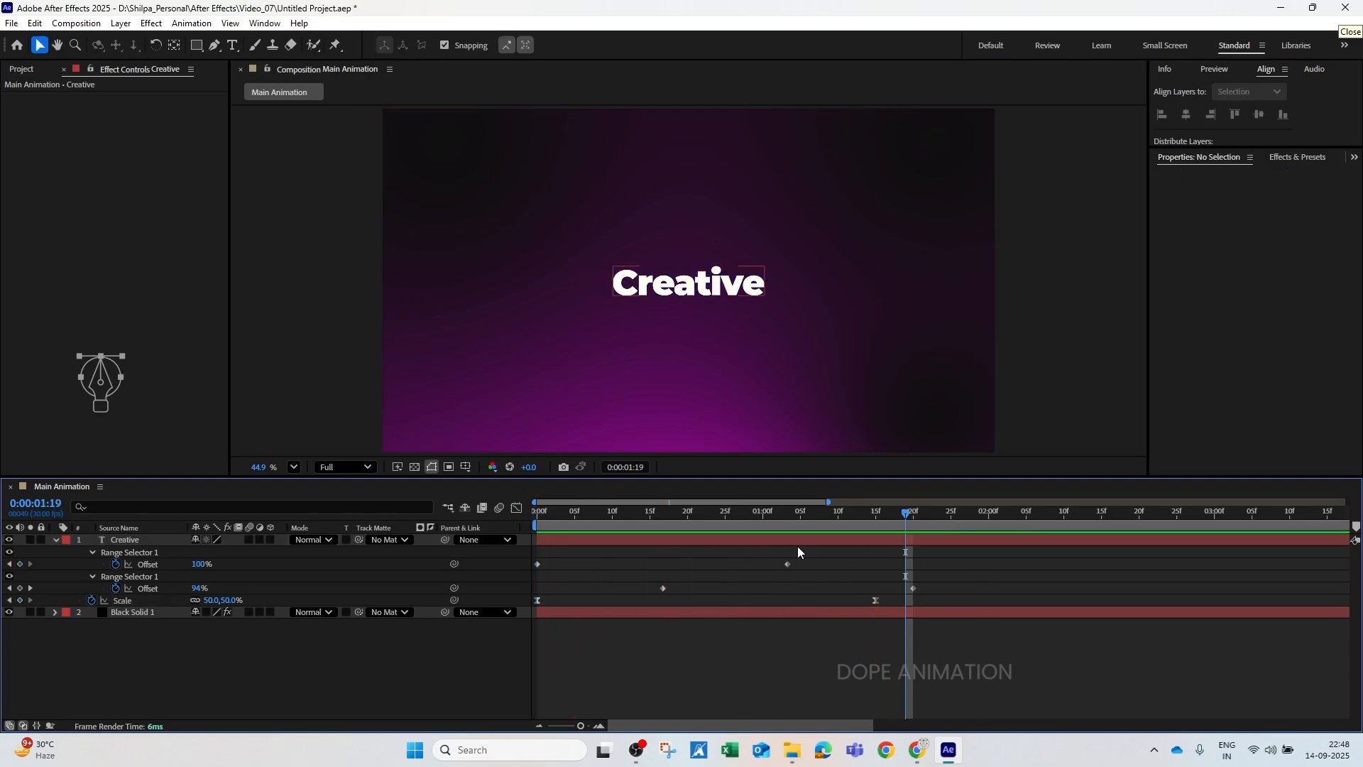
Step: At 0:00:01:15, add another Opacity text animator to the Creative layer and set its opacity to 0%
{"action": "left_click_drag", "start_coordinate": [909, 518], "coordinate": [877, 518]}
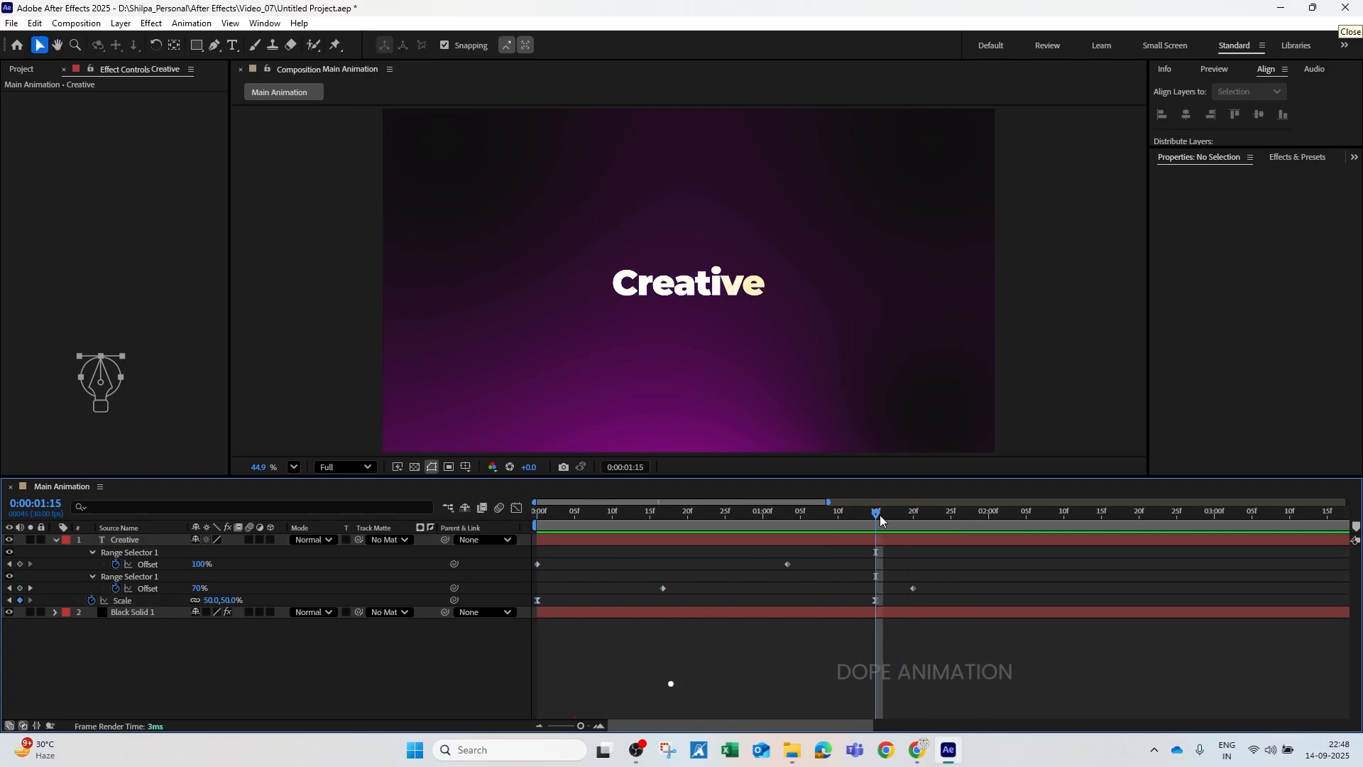
{"action": "left_click", "coordinate": [56, 540]}
{"action": "left_click", "coordinate": [55, 541]}
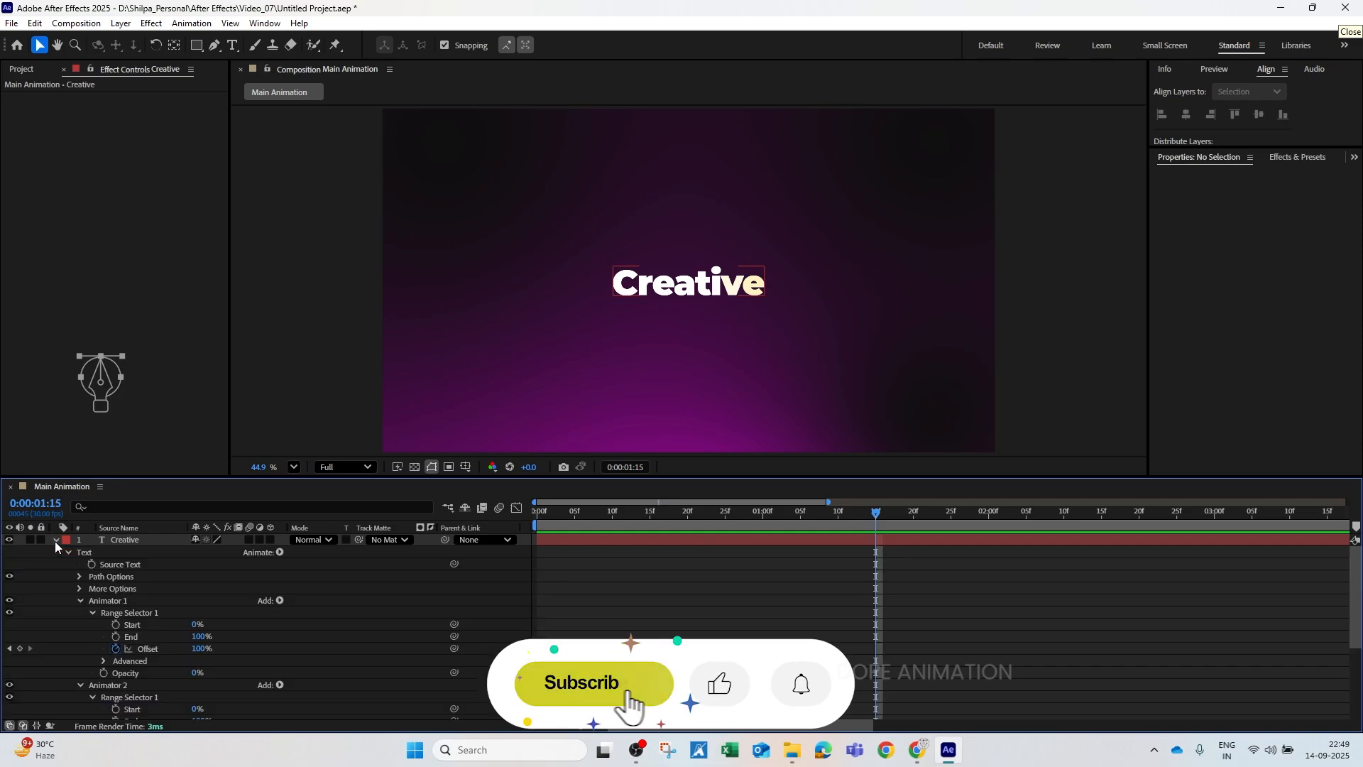
{"action": "left_click", "coordinate": [79, 601]}
{"action": "left_click", "coordinate": [80, 611]}
{"action": "left_click", "coordinate": [280, 552]}
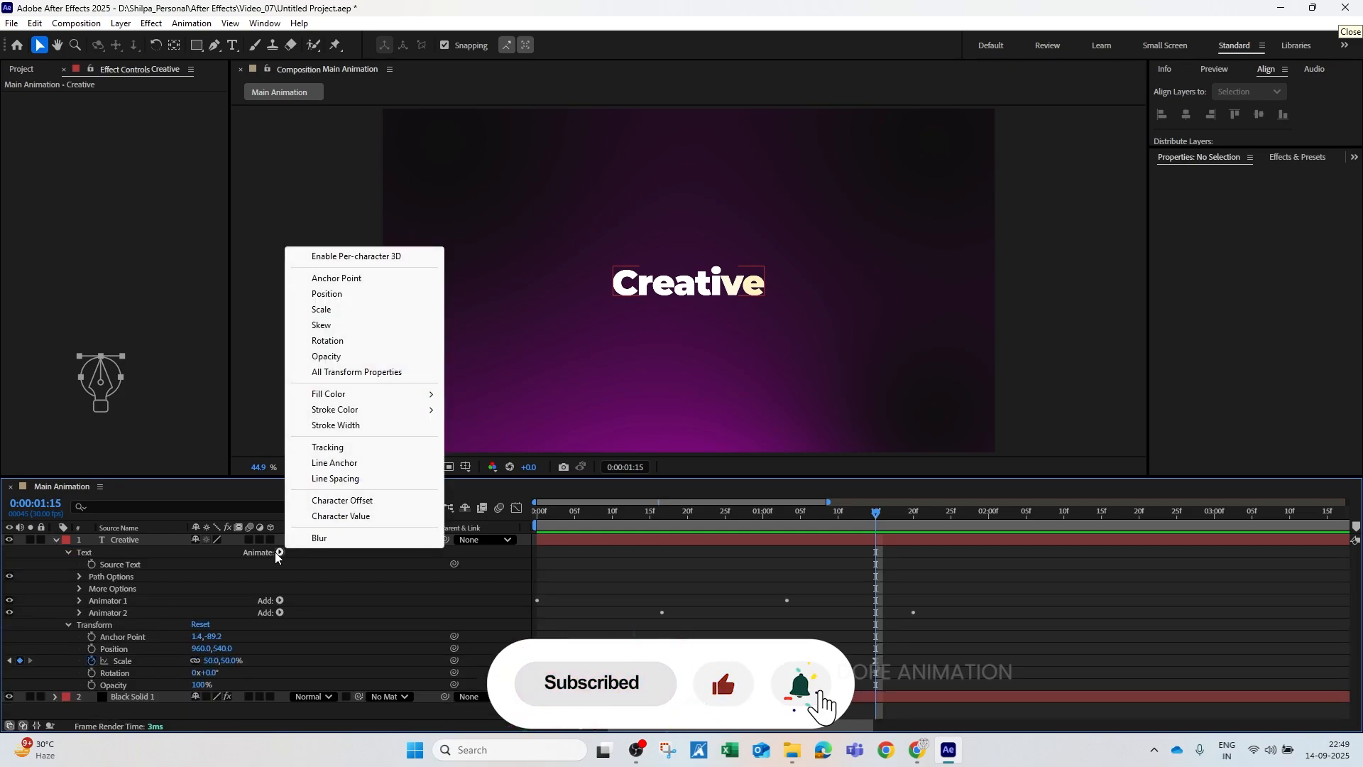
{"action": "left_click", "coordinate": [317, 356]}
{"action": "left_click", "coordinate": [201, 648]}
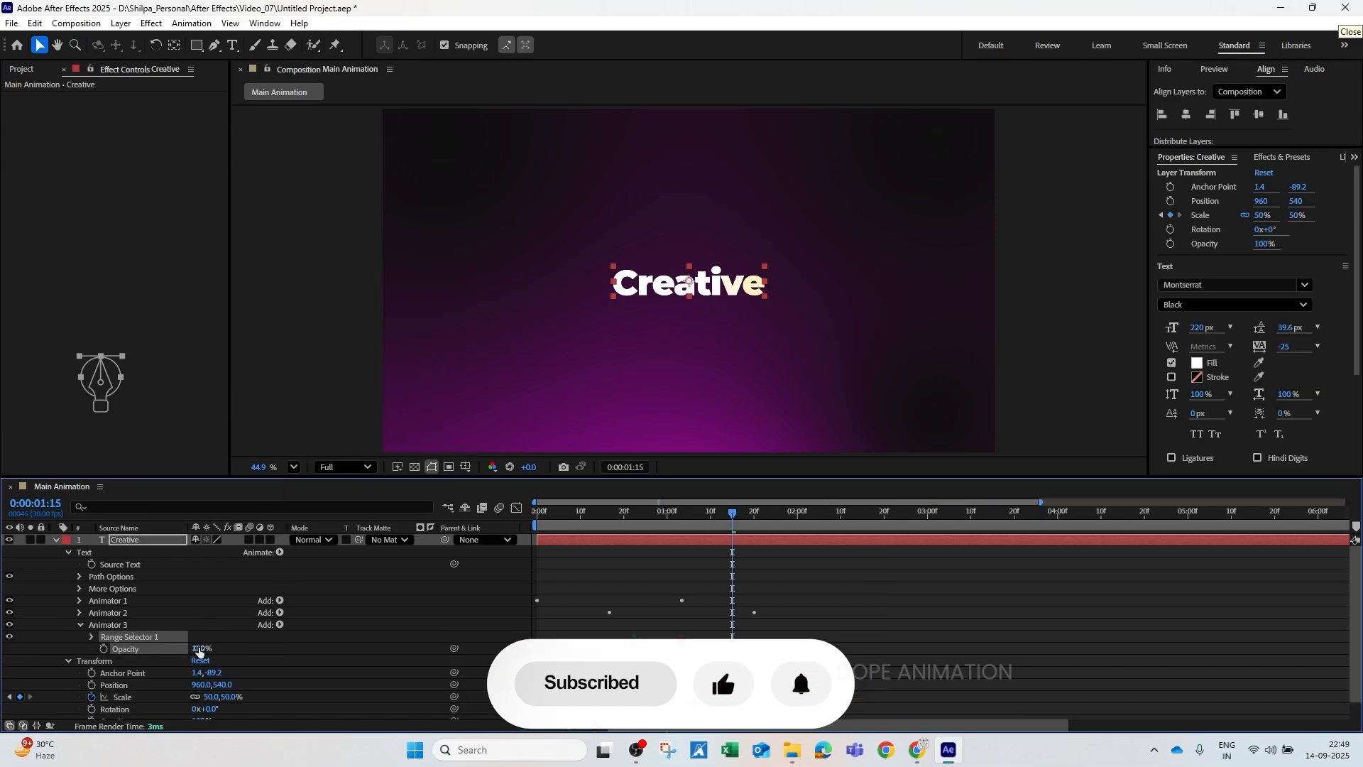
{"action": "type", "text": "0"}
{"action": "key", "text": "Return"}
Step: Keyframe the new Opacity animator's range selector Offset from -100% at 0:00:01:15 to 100% at 0:00:02:10
{"action": "left_click", "coordinate": [91, 638]}
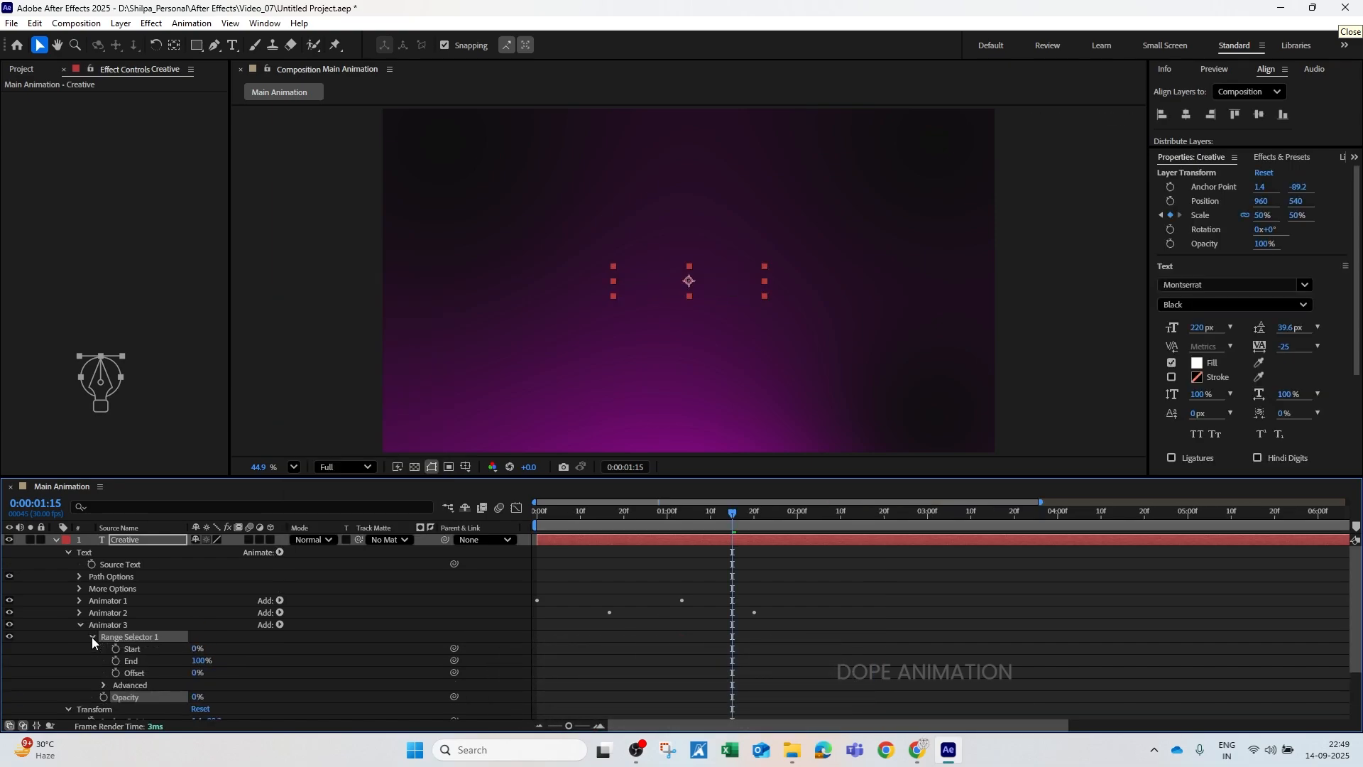
{"action": "left_click", "coordinate": [115, 673]}
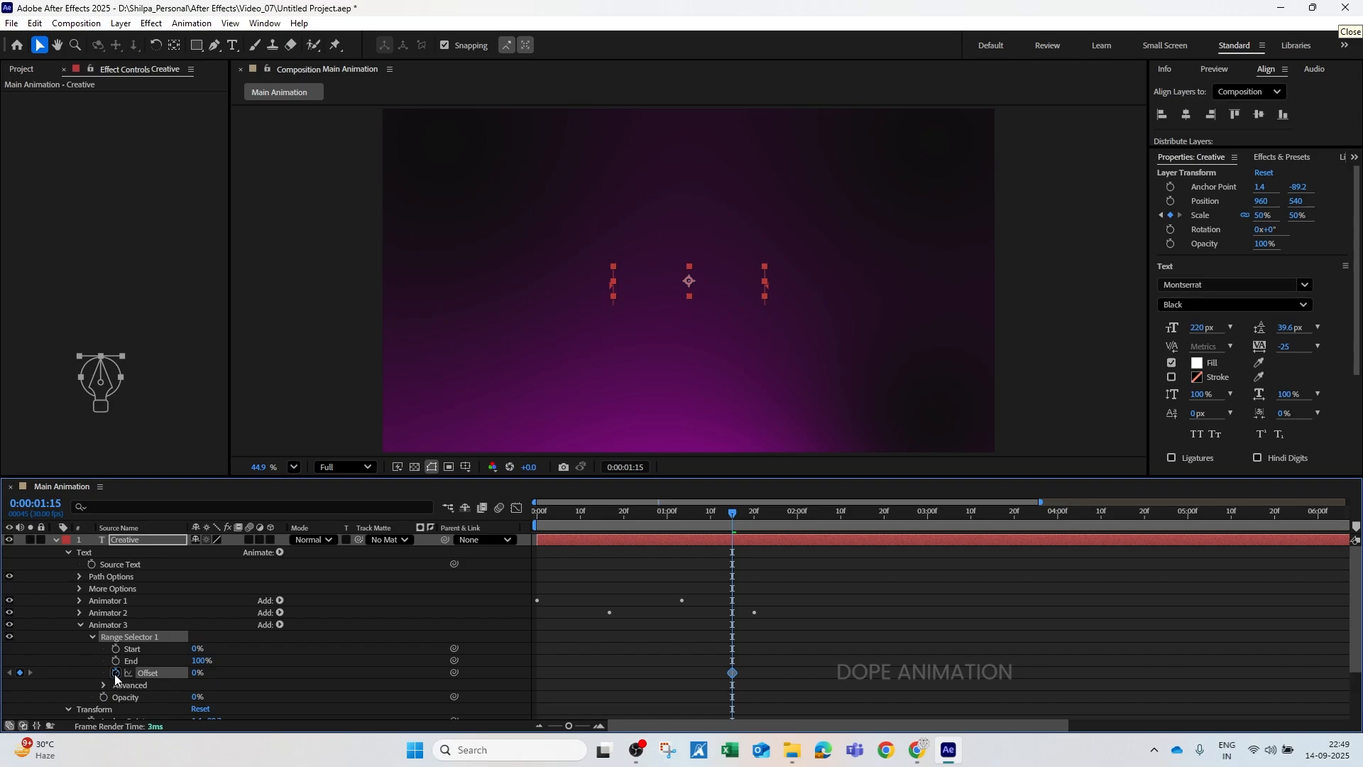
{"action": "left_click", "coordinate": [202, 673]}
{"action": "type", "text": "-100"}
{"action": "key", "text": "Return"}
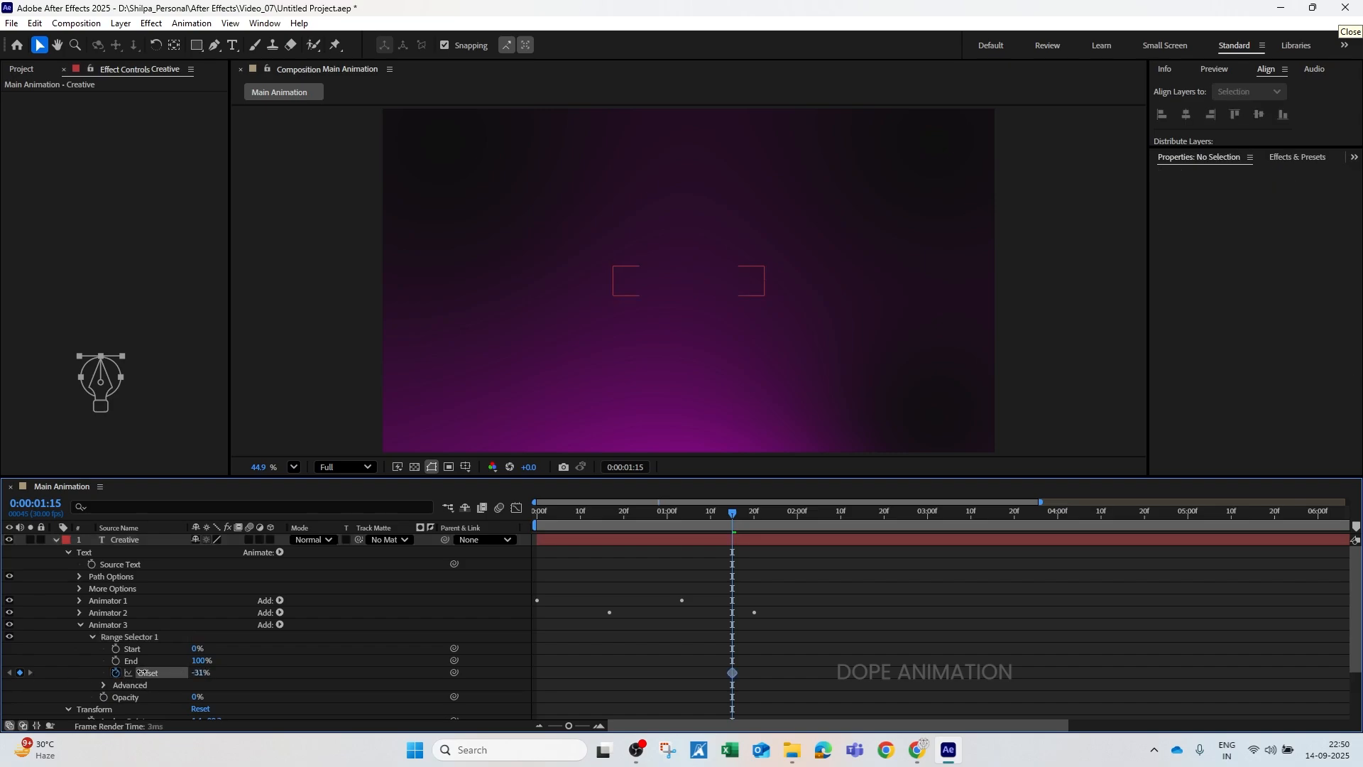
{"action": "left_click_drag", "start_coordinate": [733, 517], "coordinate": [841, 518]}
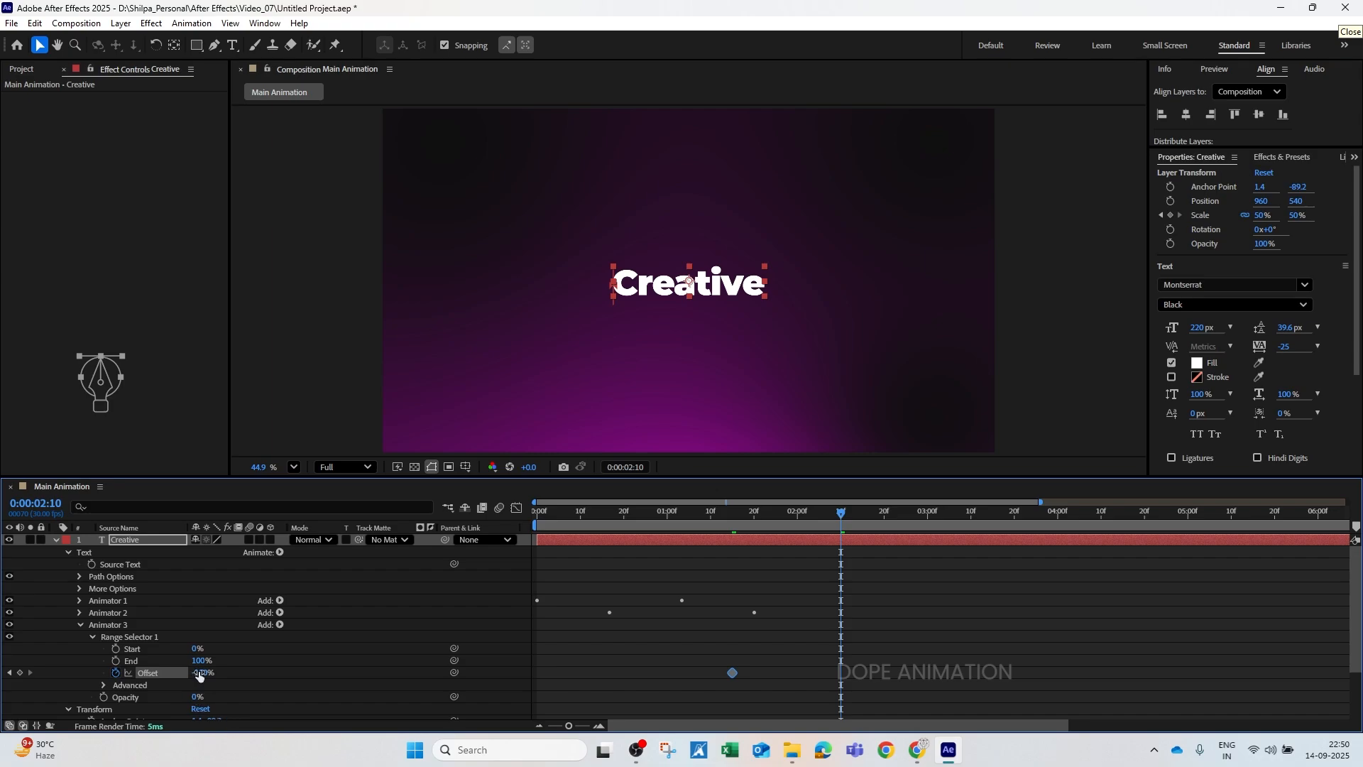
{"action": "left_click_drag", "start_coordinate": [199, 673], "coordinate": [388, 669]}
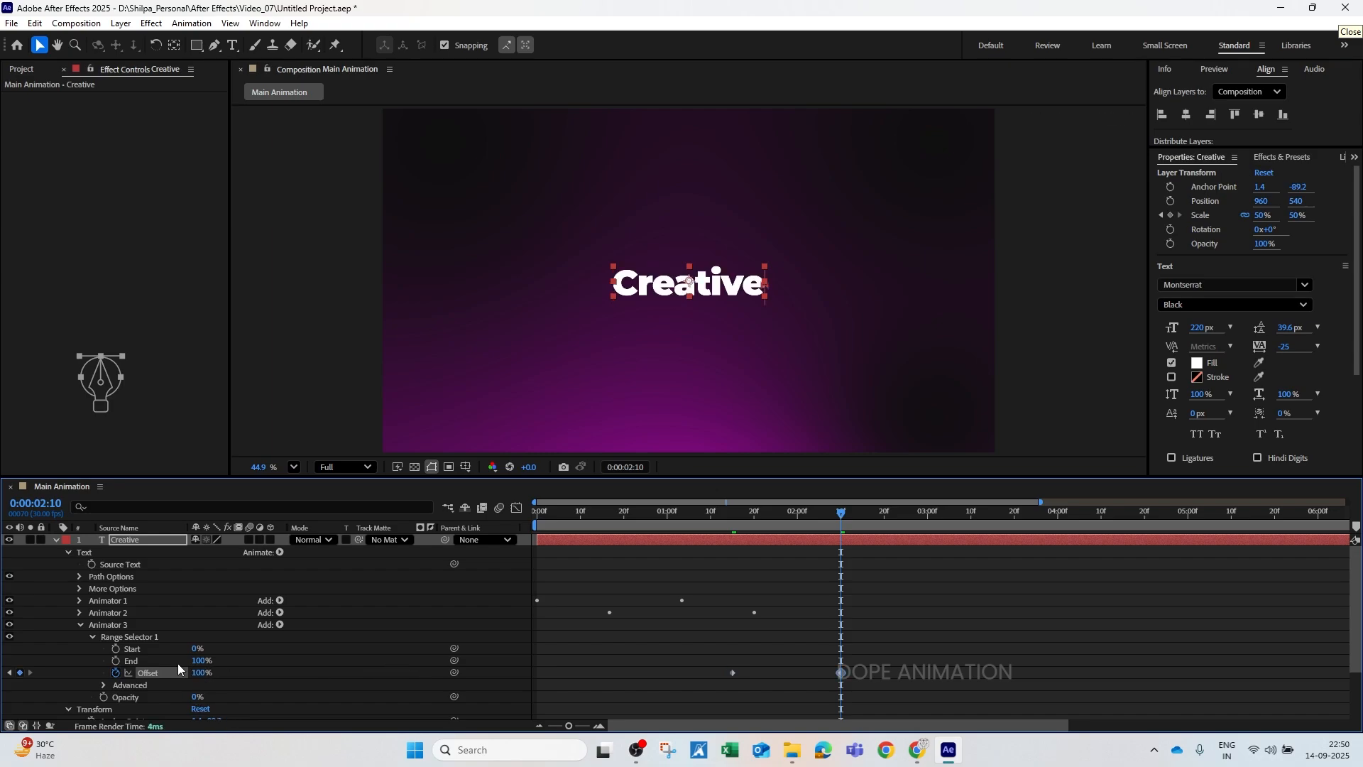
Step: In the third animator's advanced range selector options, set the Mode to Subtract and the Shape to Ramp Up
{"action": "left_click", "coordinate": [103, 686]}
{"action": "scroll", "coordinate": [137, 618], "scroll_direction": "down", "scroll_amount": 3}
{"action": "scroll", "coordinate": [139, 615], "scroll_direction": "down", "scroll_amount": 2}
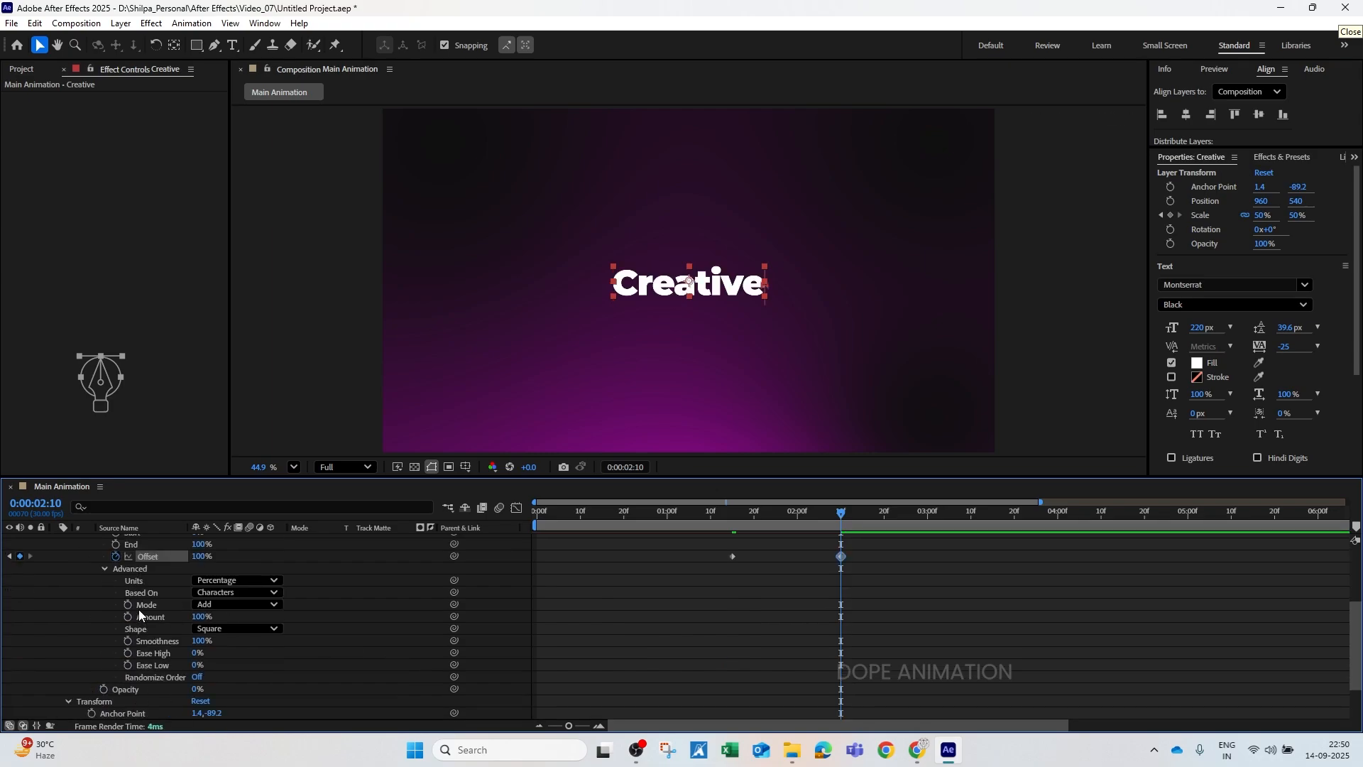
{"action": "left_click", "coordinate": [234, 605]}
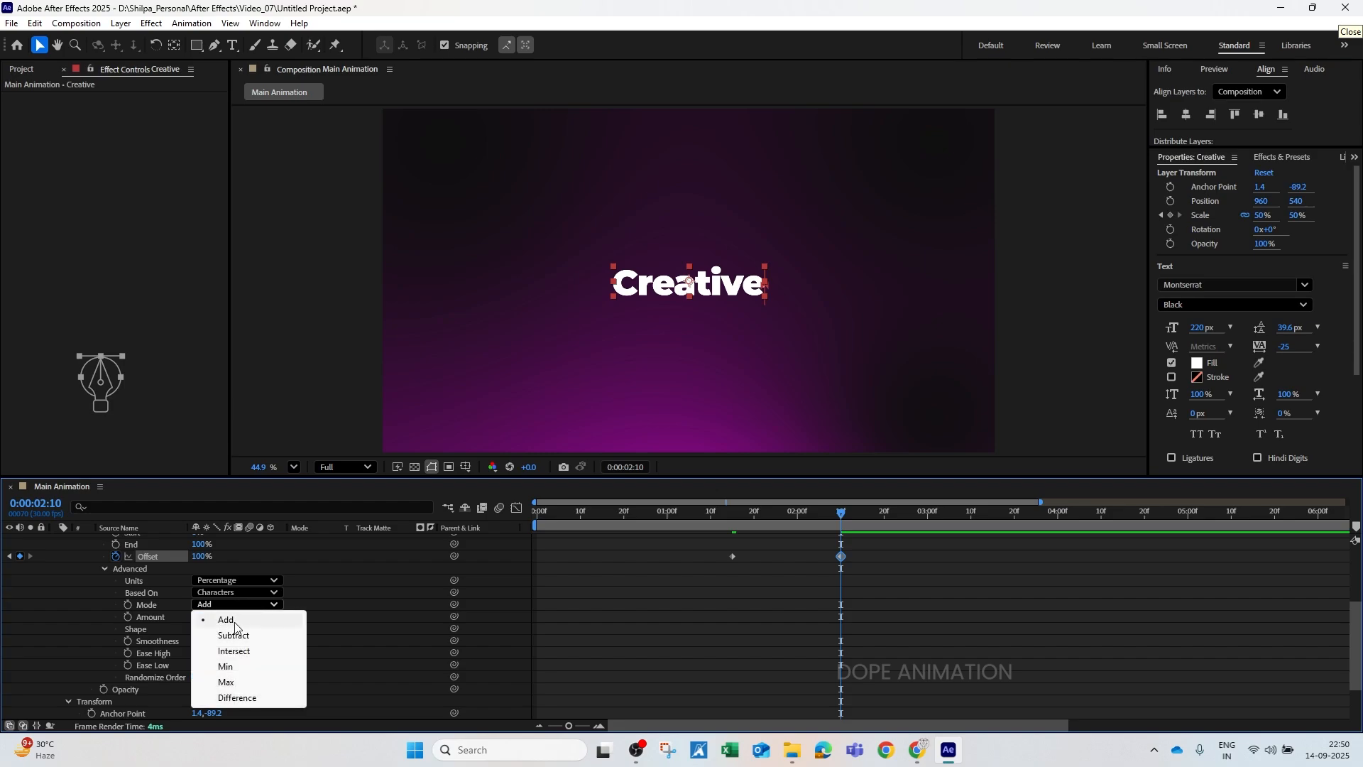
{"action": "left_click", "coordinate": [235, 641]}
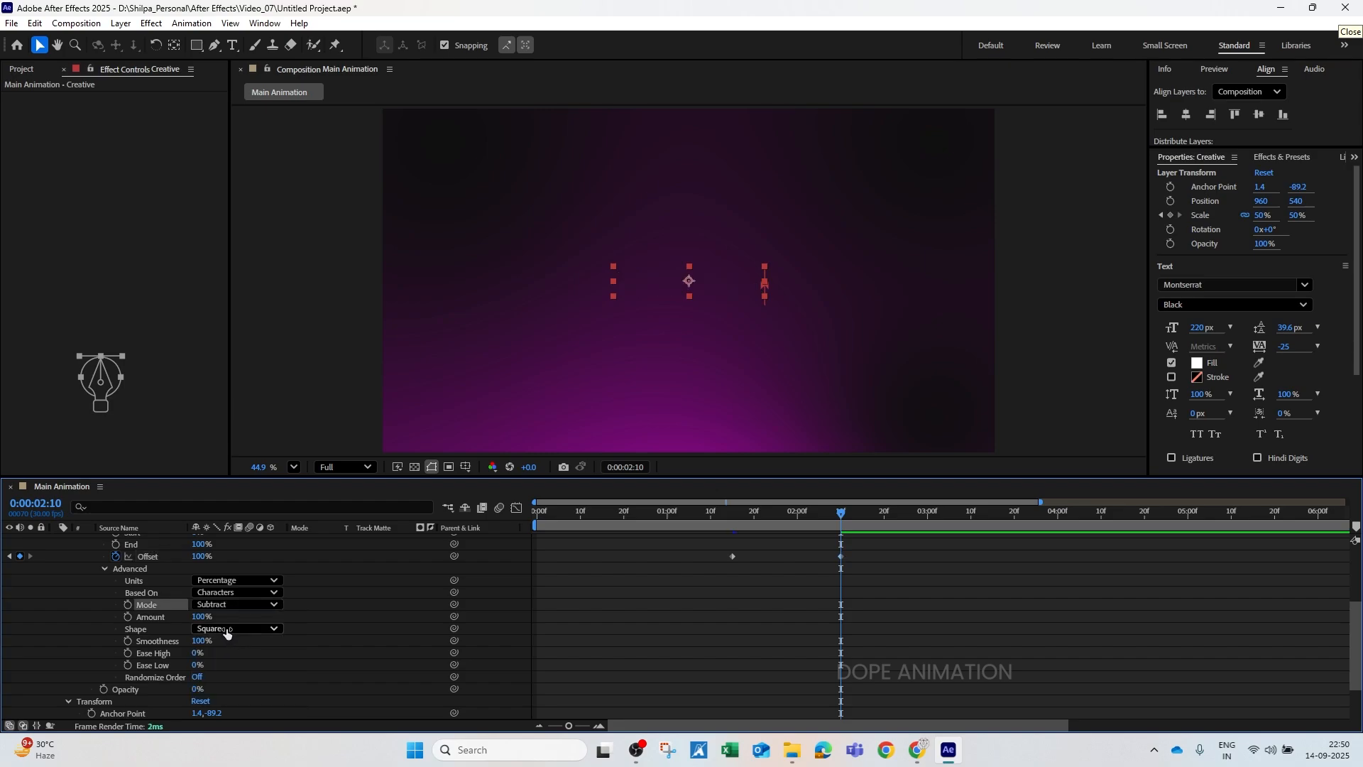
{"action": "left_click", "coordinate": [235, 629]}
{"action": "left_click", "coordinate": [230, 653]}
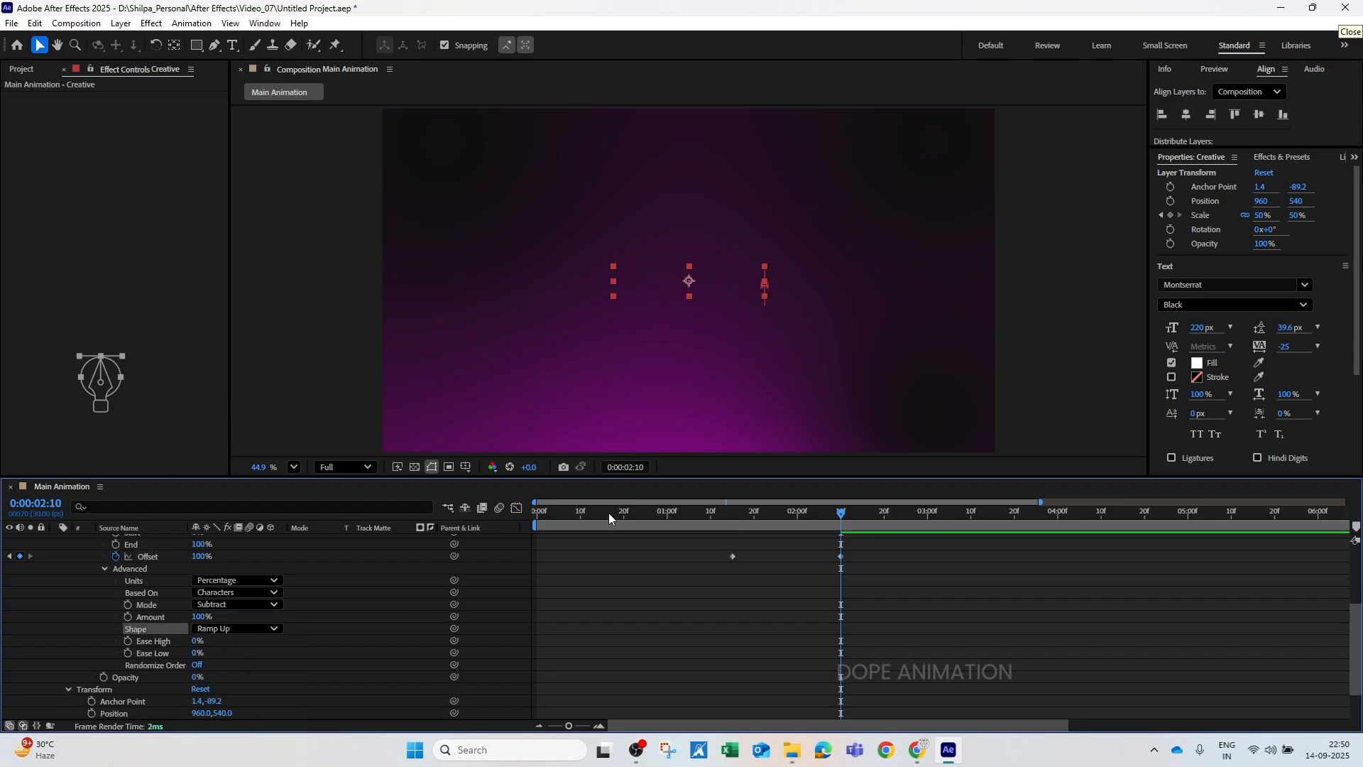
Step: Scrub through the text's fade-out and show only the Creative layer's keyframed properties
{"action": "left_click_drag", "start_coordinate": [609, 518], "coordinate": [927, 546]}
{"action": "scroll", "coordinate": [769, 548], "scroll_direction": "up", "scroll_amount": 3}
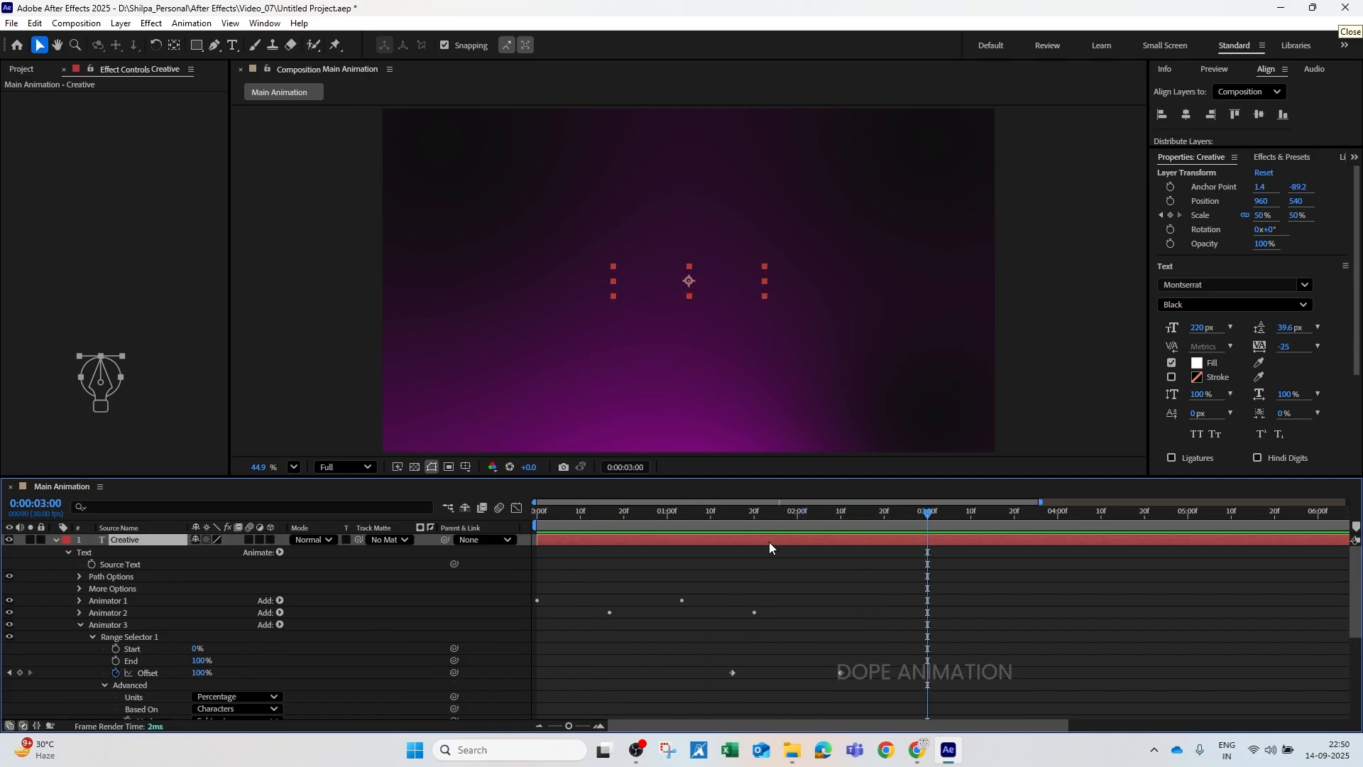
{"action": "key", "text": "u"}
{"action": "left_click_drag", "start_coordinate": [672, 516], "coordinate": [869, 544]}
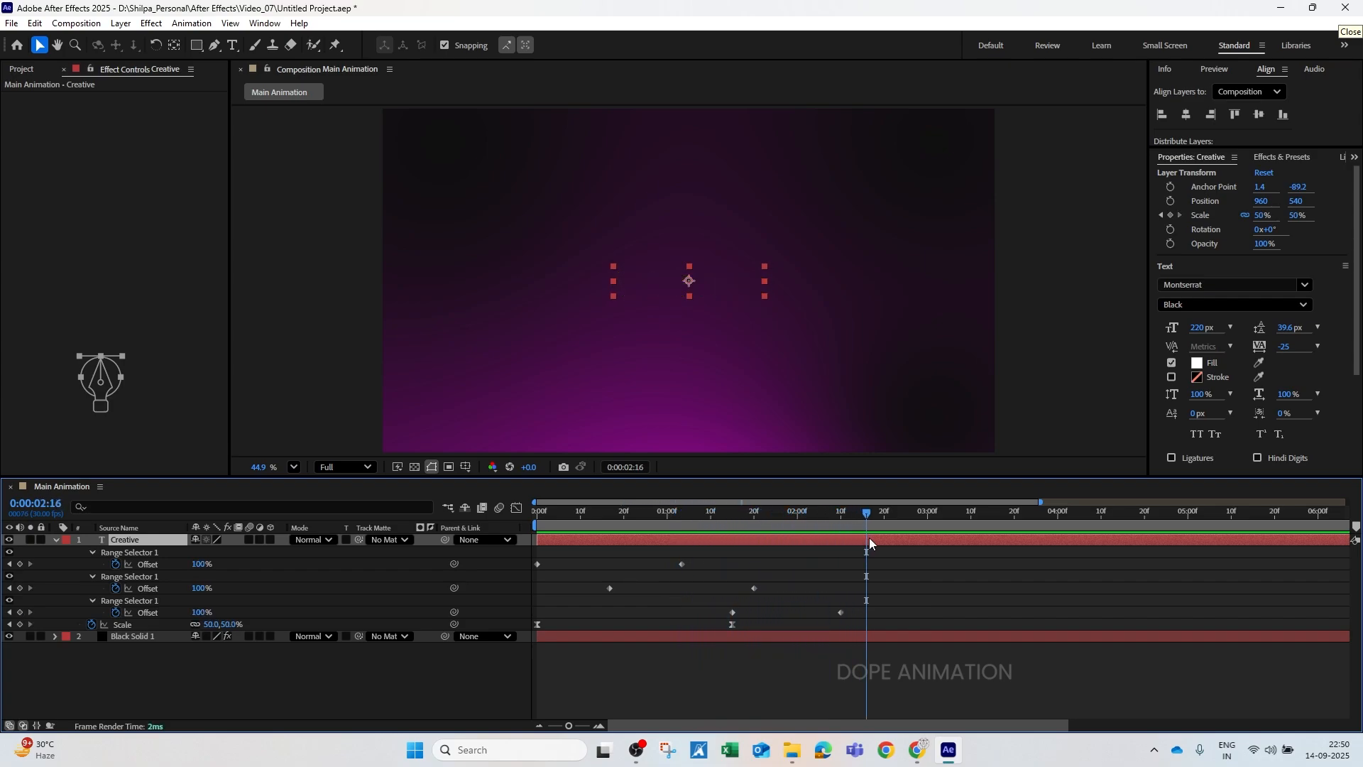
Step: Move the Creative layer's last Scale keyframe to 0:00:01:25
{"action": "scroll", "coordinate": [795, 524], "scroll_direction": "up", "scroll_amount": 2}
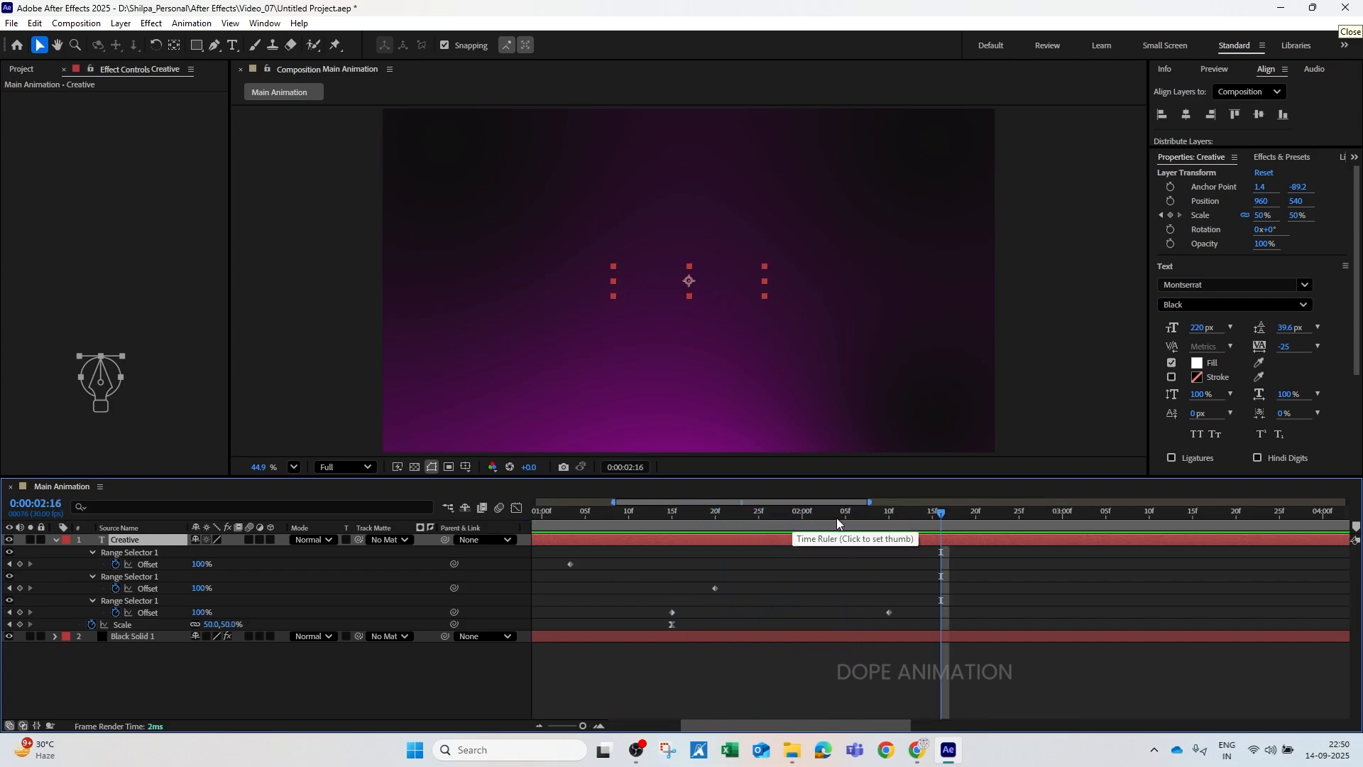
{"action": "left_click", "coordinate": [759, 517]}
{"action": "left_click_drag", "start_coordinate": [672, 625], "coordinate": [759, 630]}
{"action": "scroll", "coordinate": [658, 557], "scroll_direction": "down", "scroll_amount": 3}
{"action": "scroll", "coordinate": [678, 561], "scroll_direction": "up", "scroll_amount": 4}
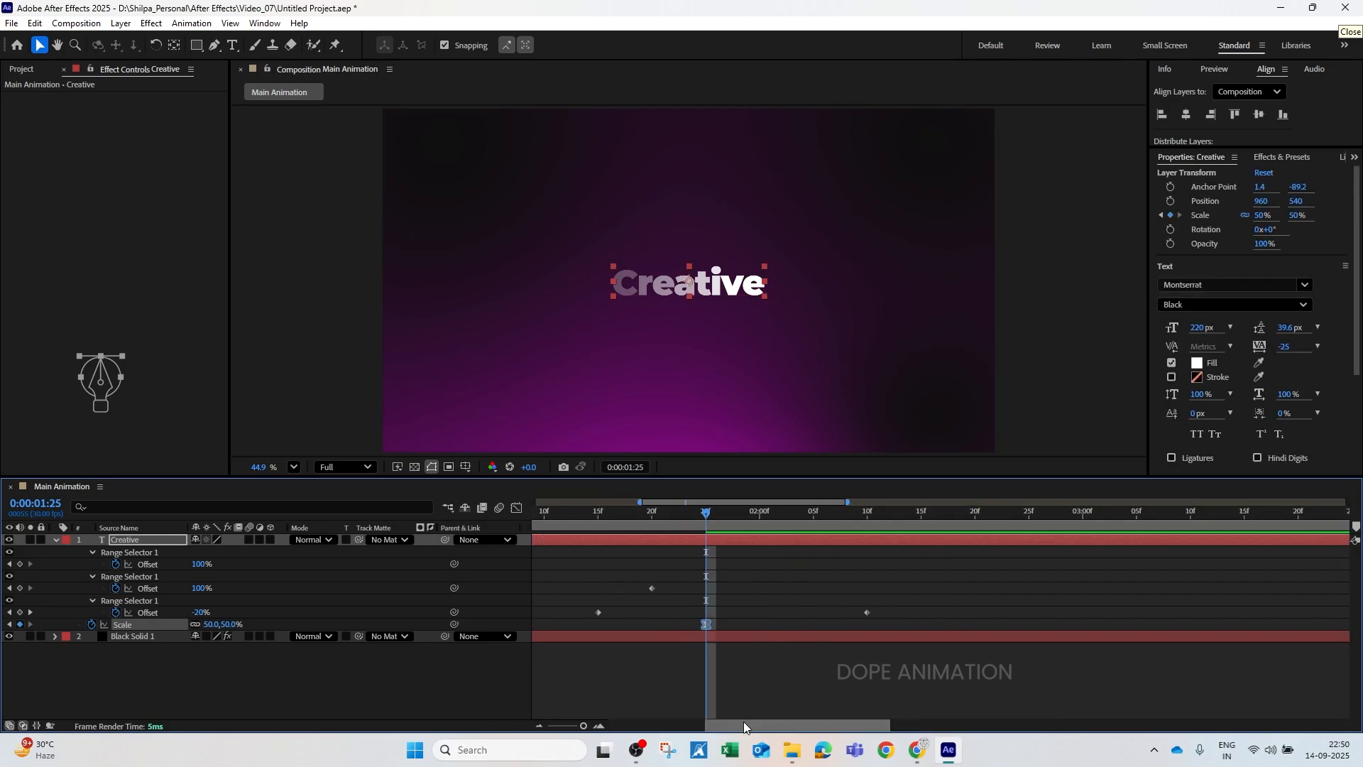
Step: Play the text reveal and exit from the start, and scrub back to 0:00:01:20
{"action": "left_click_drag", "start_coordinate": [752, 723], "coordinate": [740, 713]}
{"action": "scroll", "coordinate": [740, 709], "scroll_direction": "down", "scroll_amount": 3}
{"action": "left_click_drag", "start_coordinate": [624, 511], "coordinate": [523, 517]}
{"action": "key", "text": "space"}
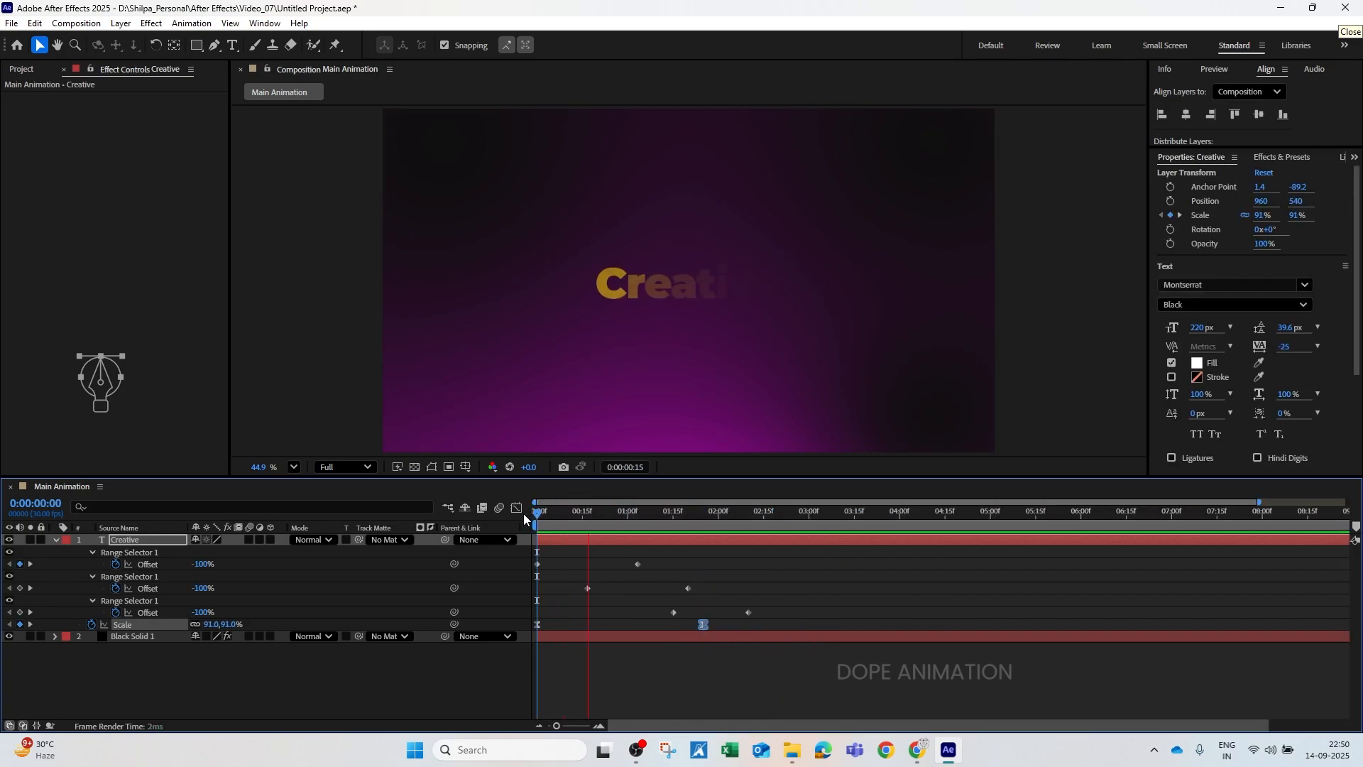
{"action": "key", "text": "space"}
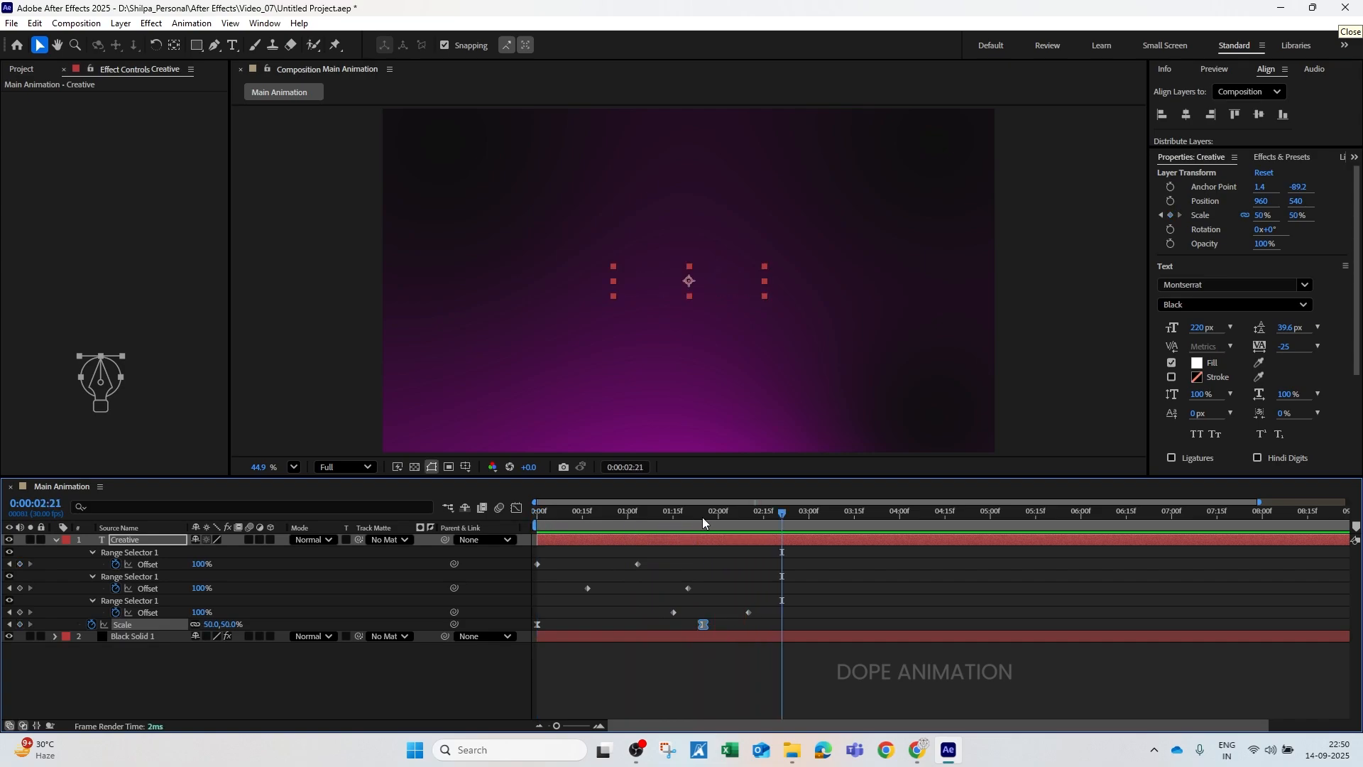
{"action": "left_click_drag", "start_coordinate": [701, 517], "coordinate": [694, 585]}
{"action": "left_click", "coordinate": [700, 661]}
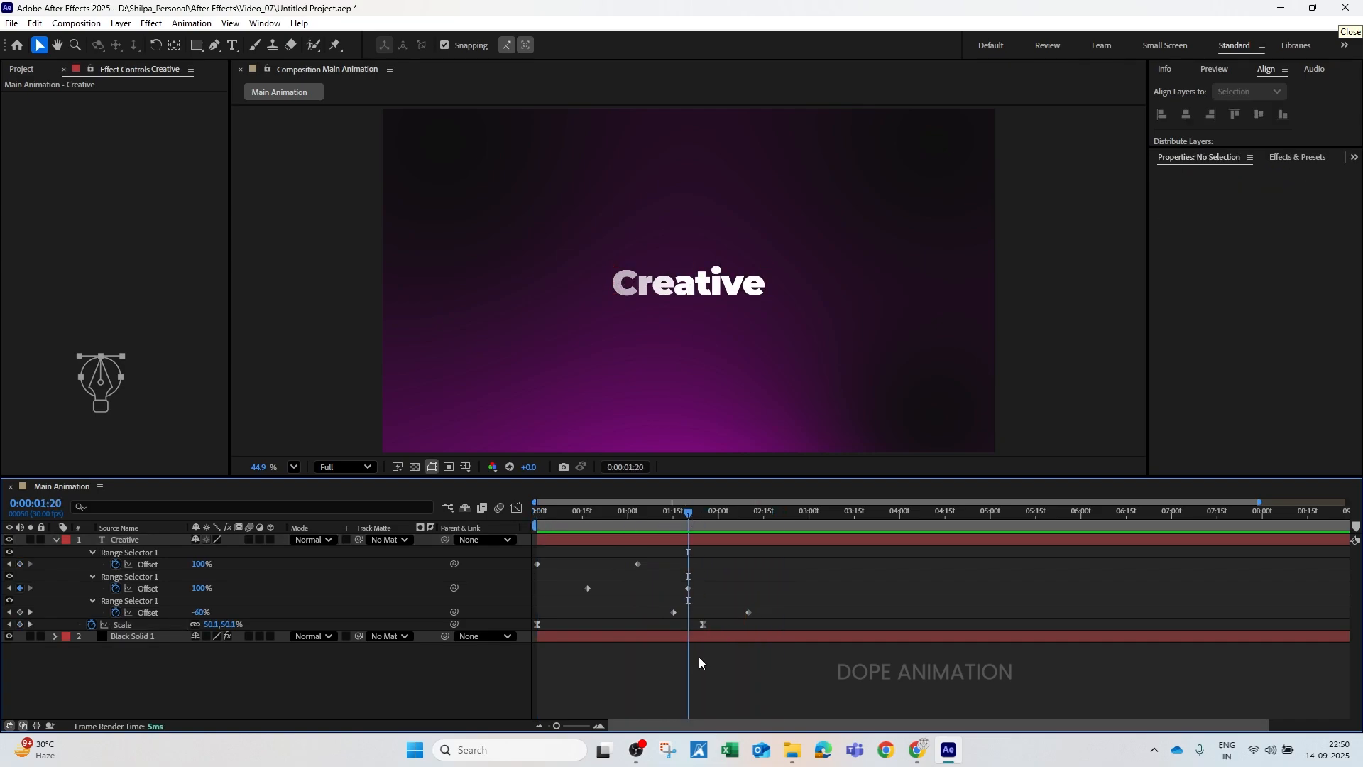
Step: Create an adjustment layer on top of the composition and apply the Stylize Glow effect to it
{"action": "right_click", "coordinate": [352, 687]}
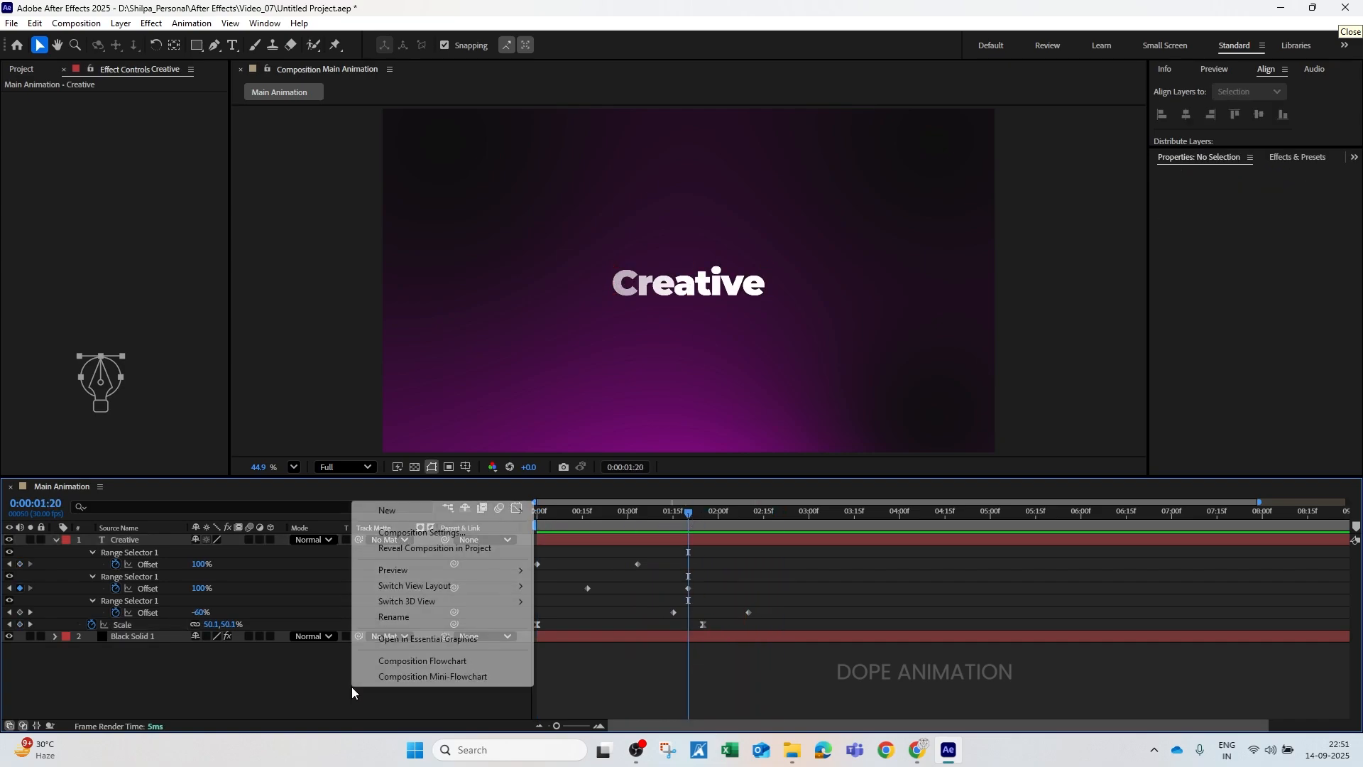
{"action": "mouse_move", "coordinate": [402, 516]}
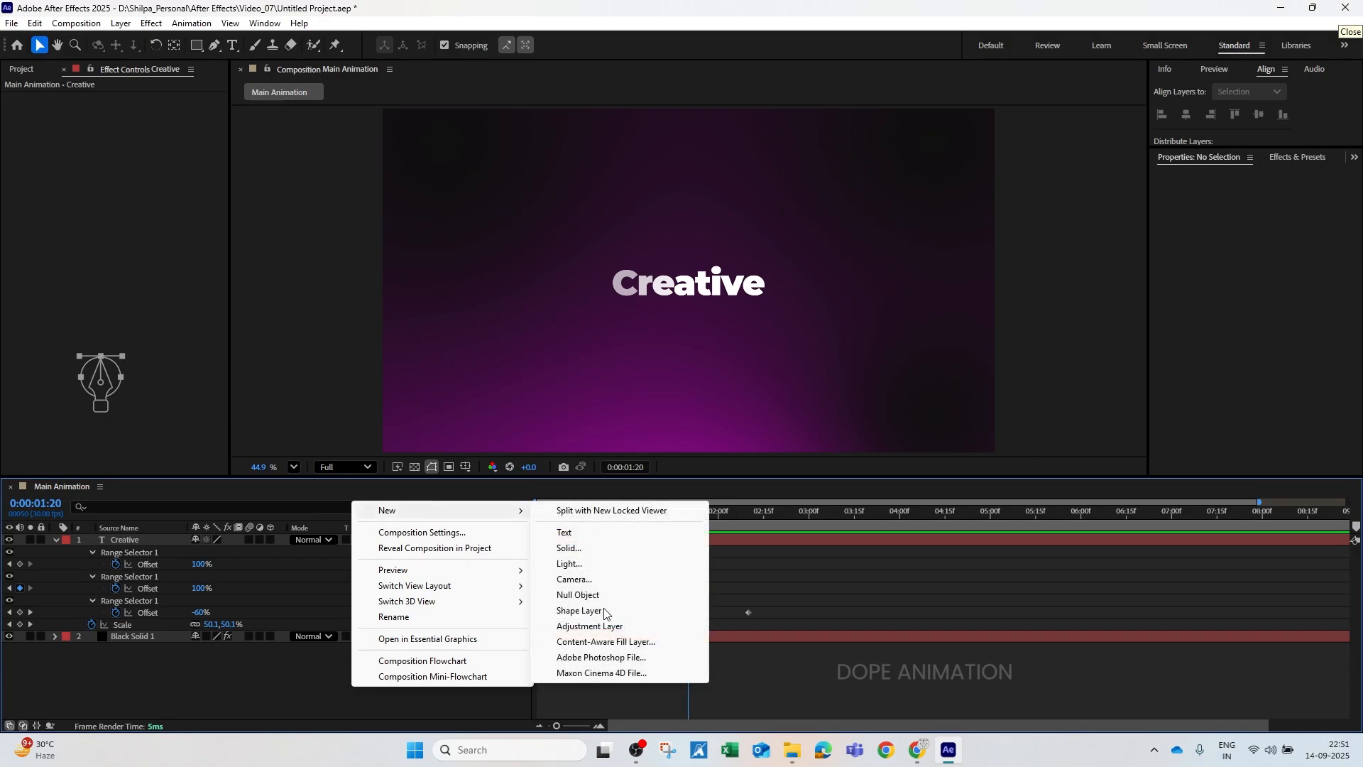
{"action": "left_click", "coordinate": [575, 626]}
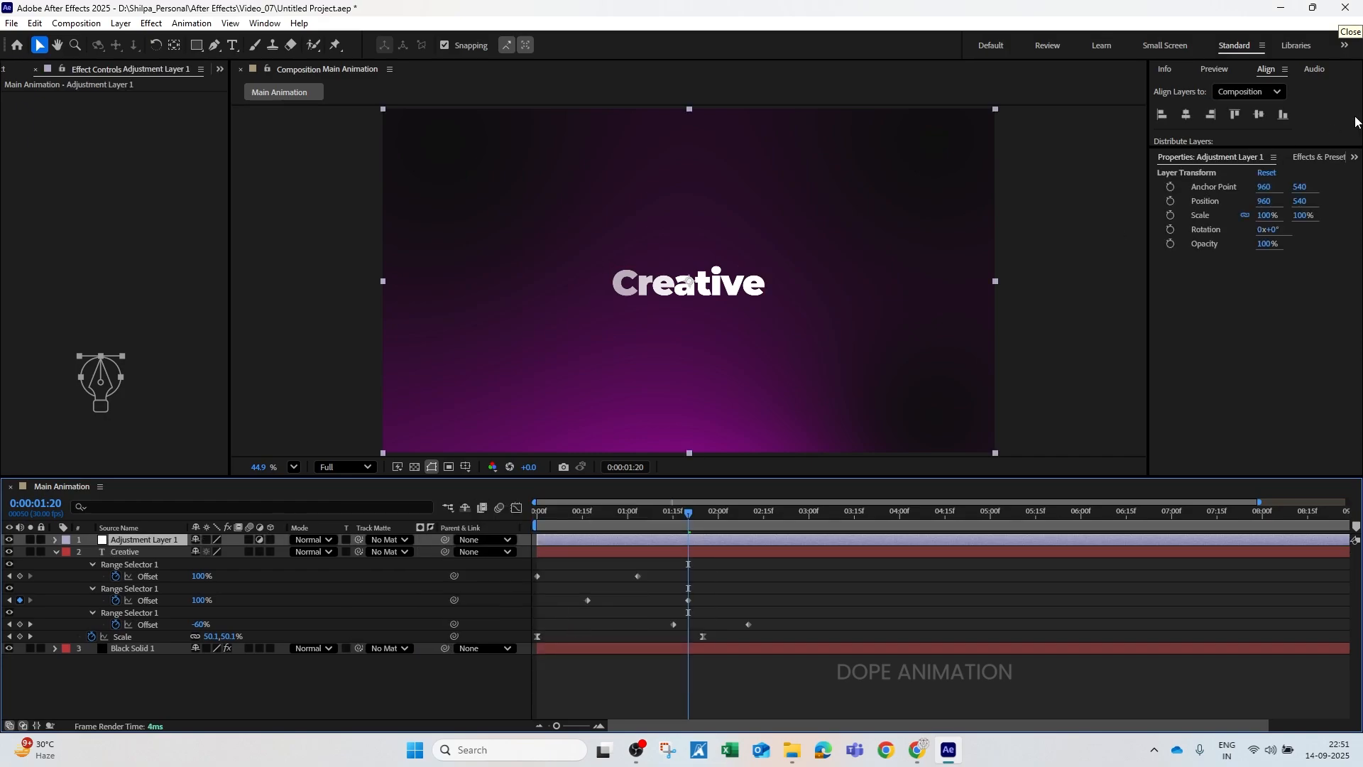
{"action": "left_click", "coordinate": [1321, 157]}
{"action": "left_click", "coordinate": [1192, 175]}
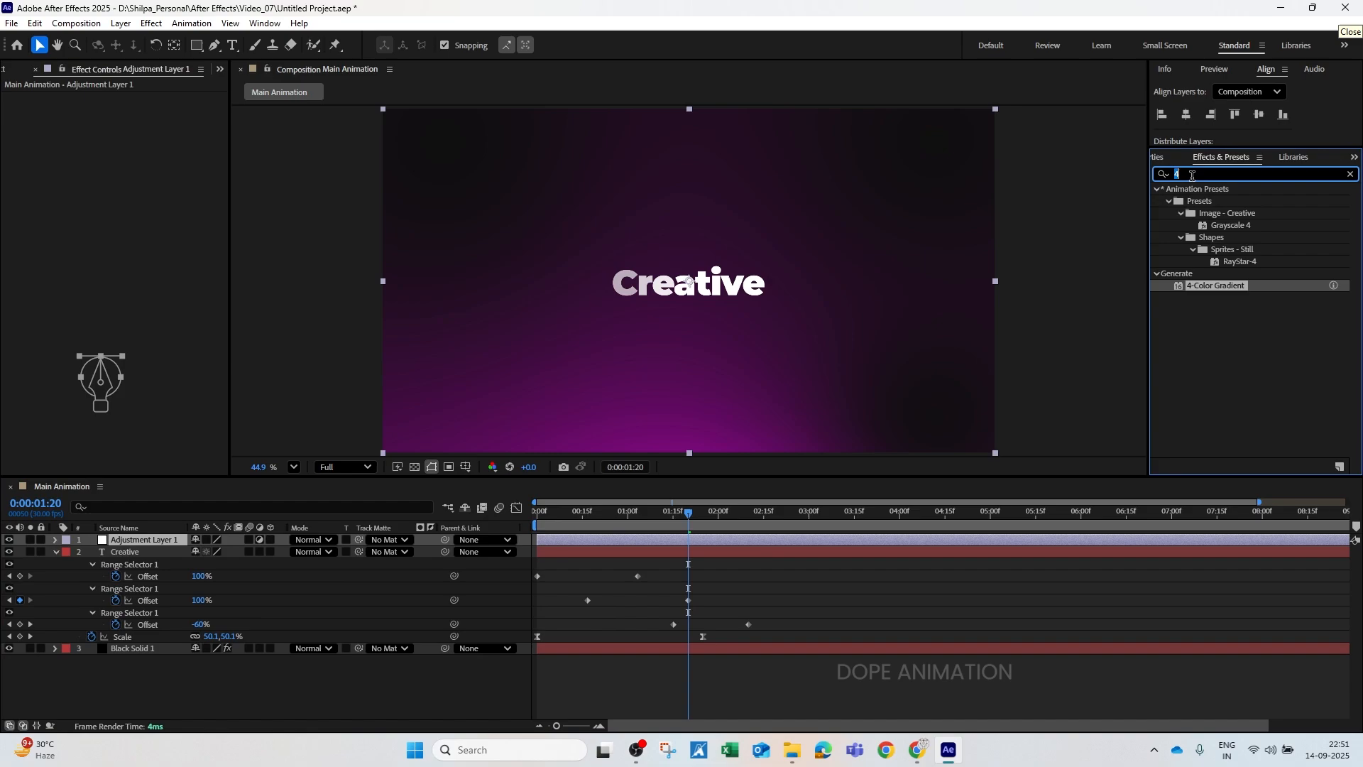
{"action": "type", "text": "glow"}
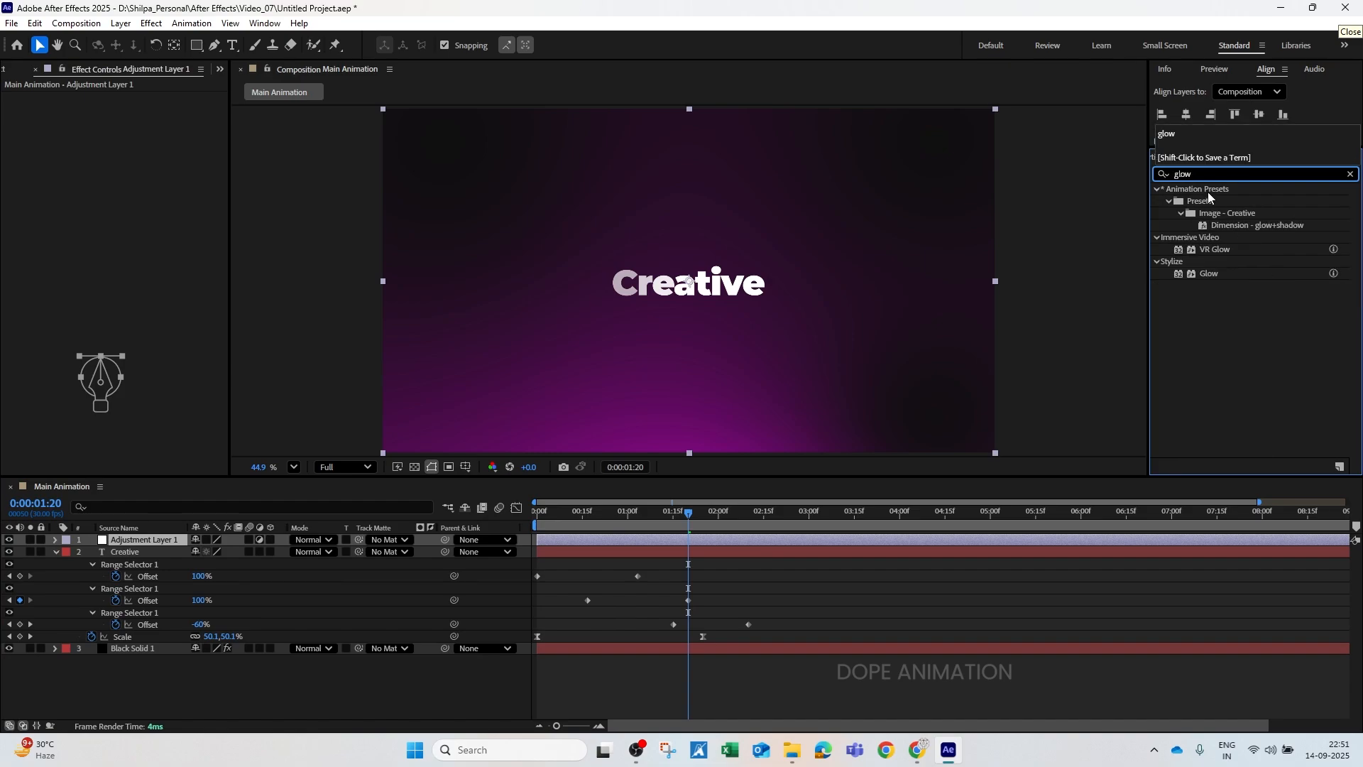
{"action": "left_click_drag", "start_coordinate": [1223, 274], "coordinate": [176, 532]}
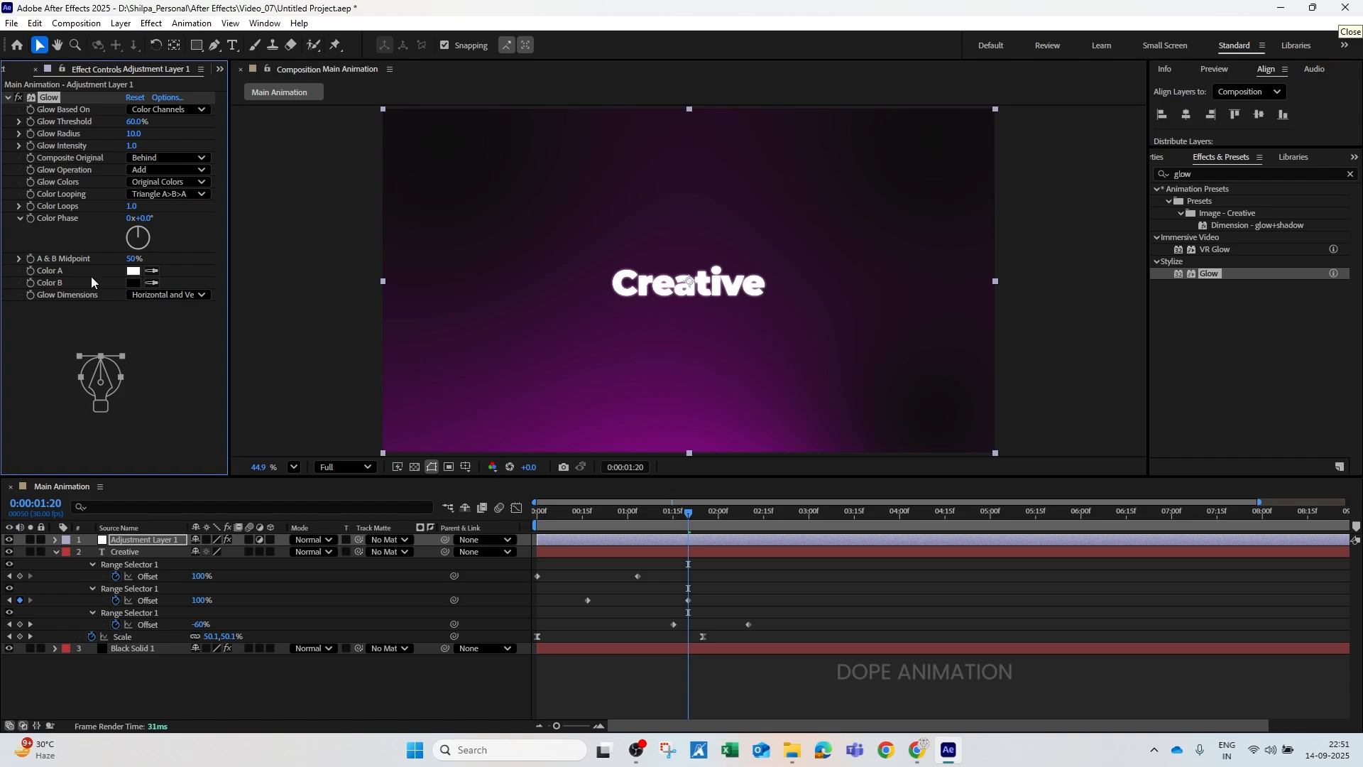
Step: Set the Glow's radius to 34 and intensity to 0.3, and duplicate it with radius 151 and intensity 0.4
{"action": "left_click_drag", "start_coordinate": [125, 133], "coordinate": [80, 146]}
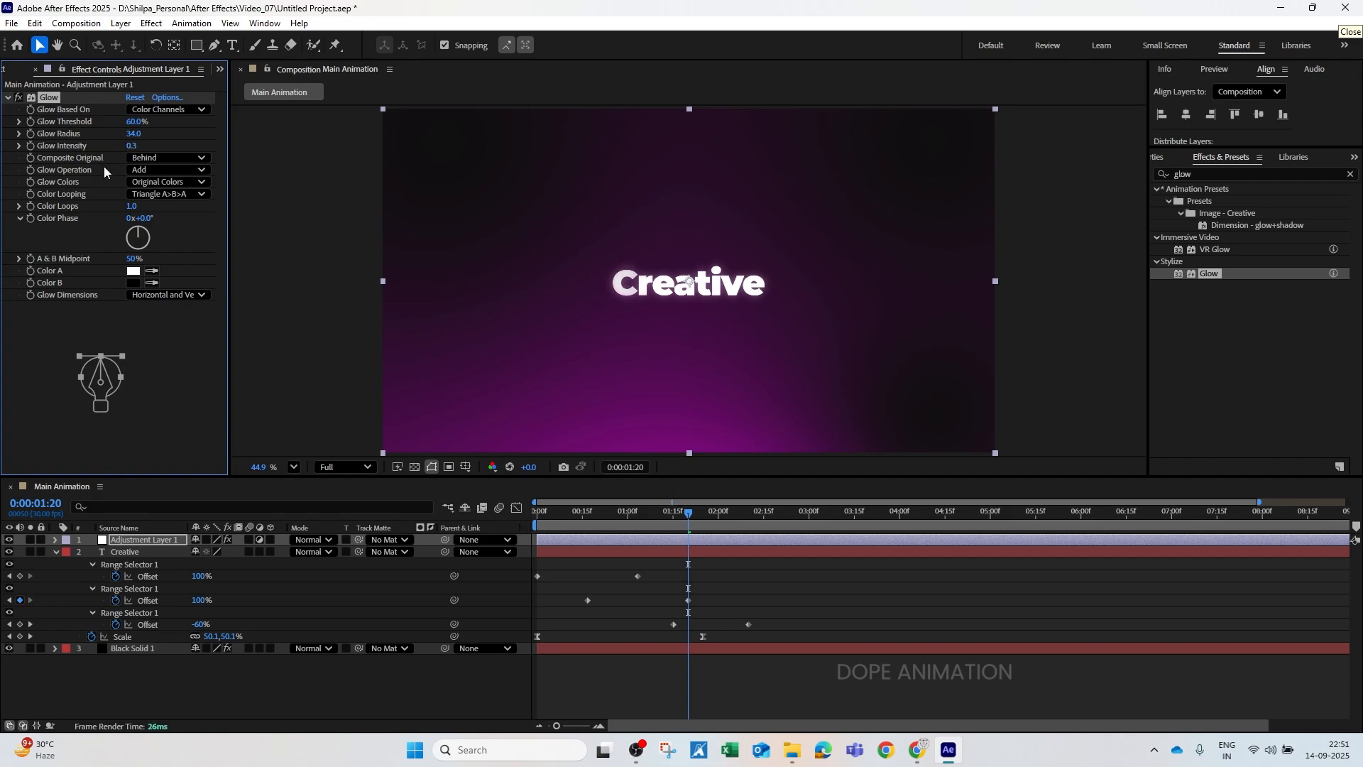
{"action": "key", "text": "ctrl+d"}
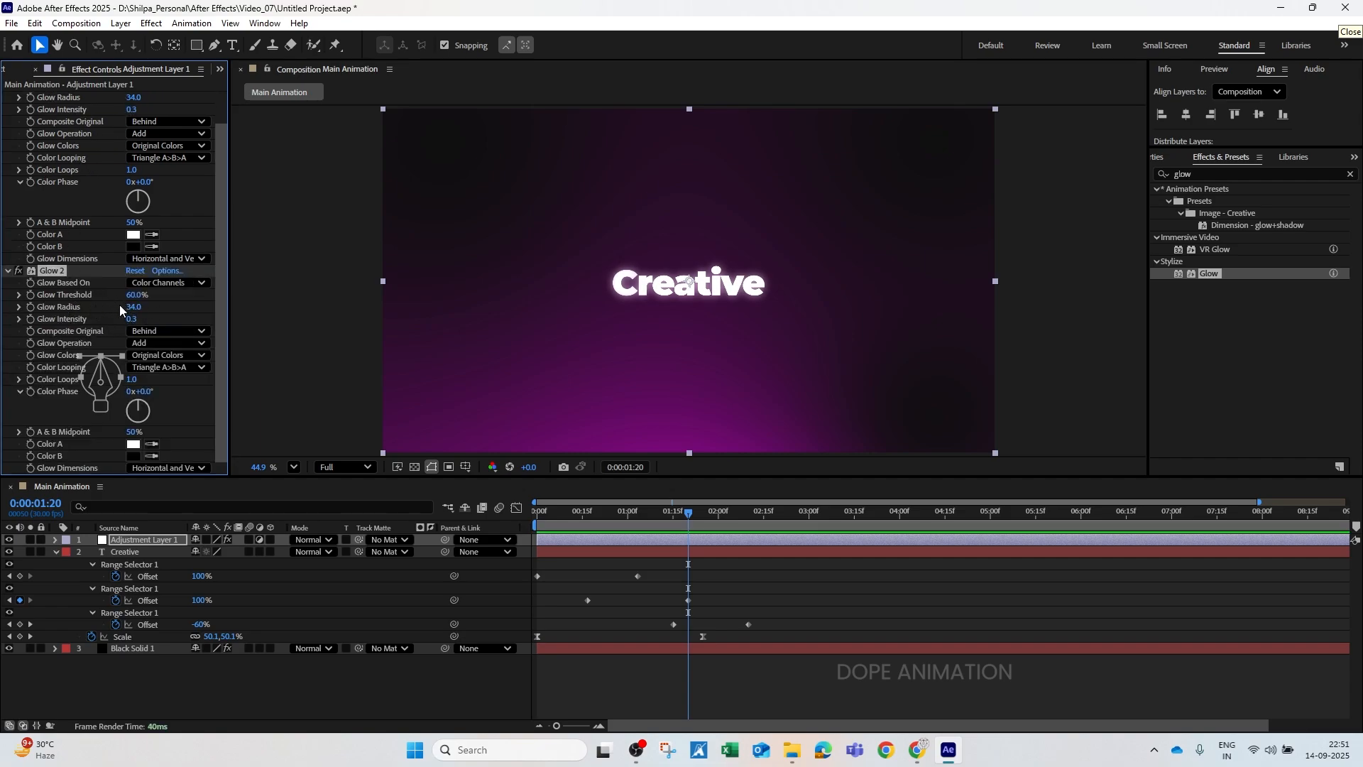
{"action": "mouse_move", "coordinate": [135, 305]}
{"action": "left_mouse_down"}
{"action": "mouse_move", "coordinate": [222, 306]}
{"action": "mouse_move", "coordinate": [146, 319]}
{"action": "left_mouse_up"}
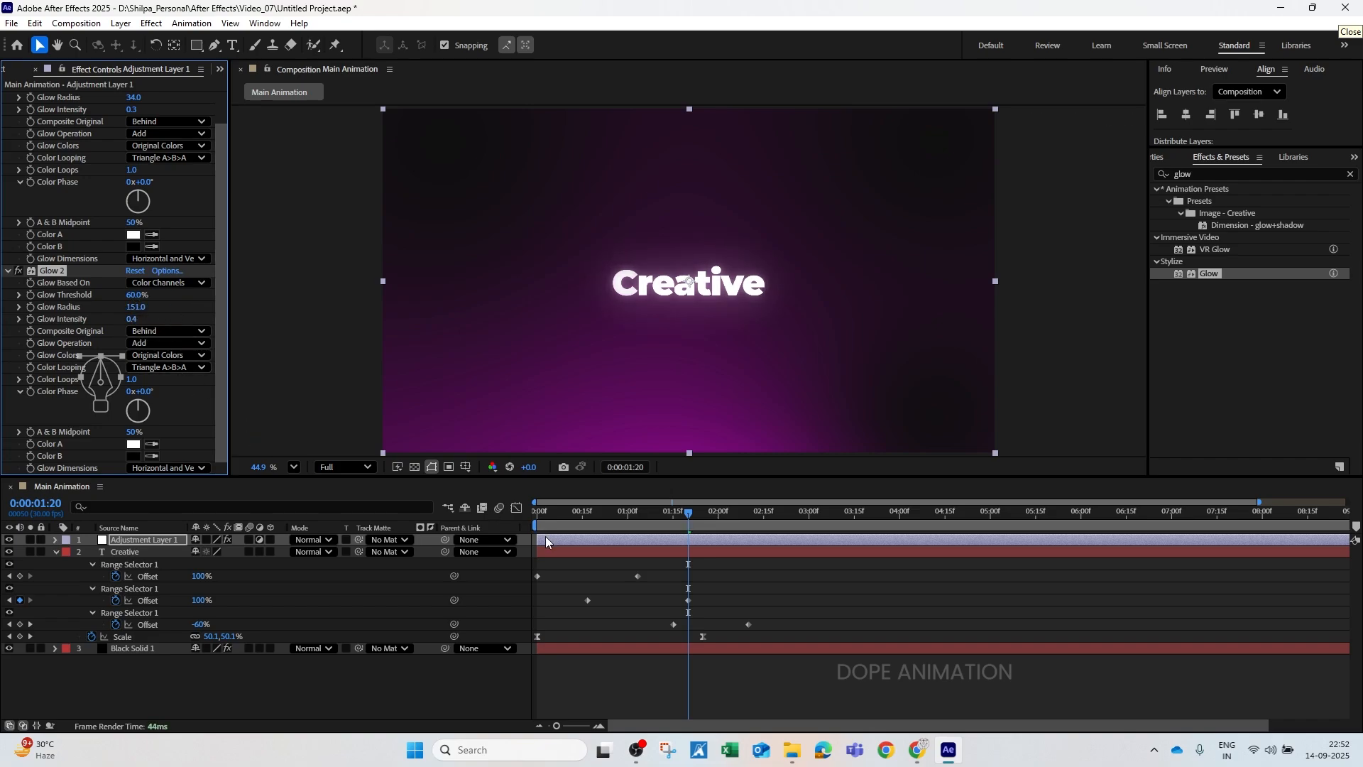
Step: Preview the glowing text animation from the start
{"action": "left_click", "coordinate": [542, 518]}
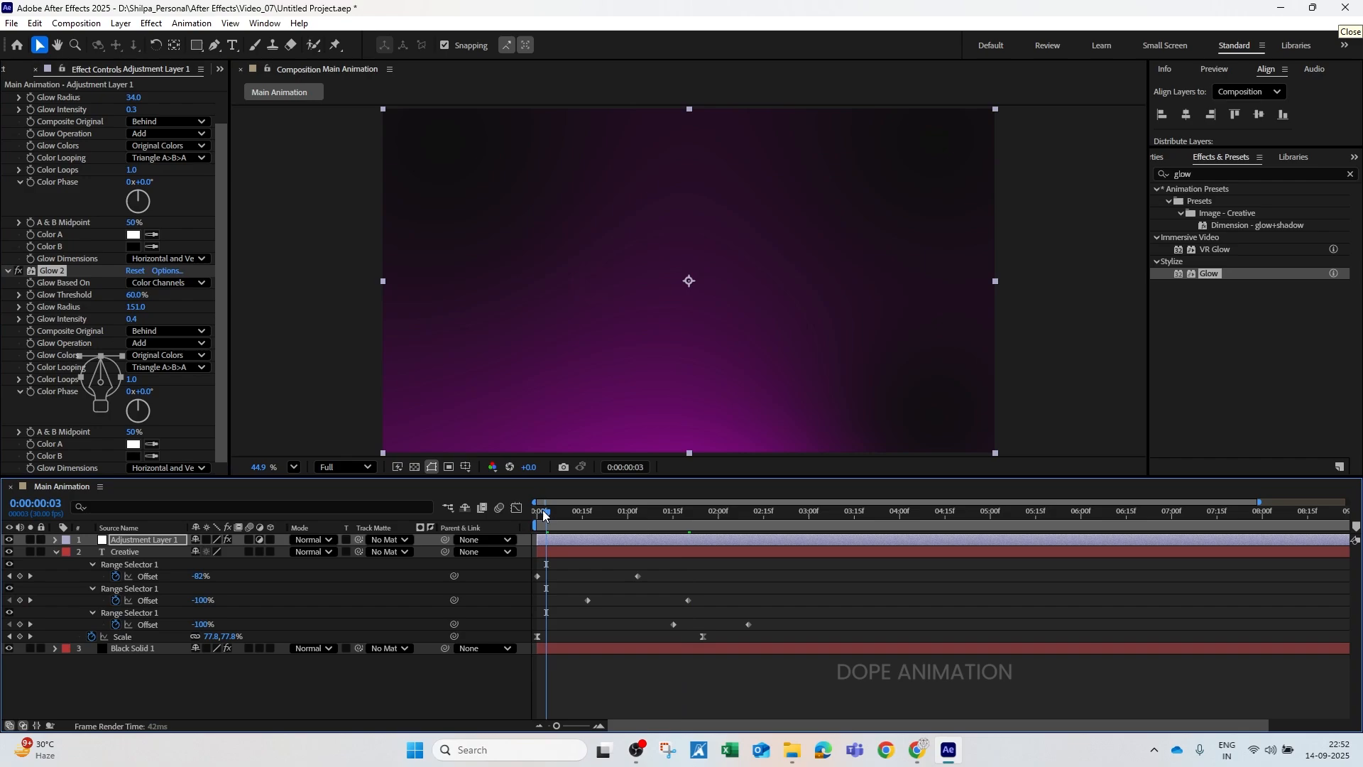
{"action": "left_click", "coordinate": [567, 663]}
{"action": "key", "text": "space"}
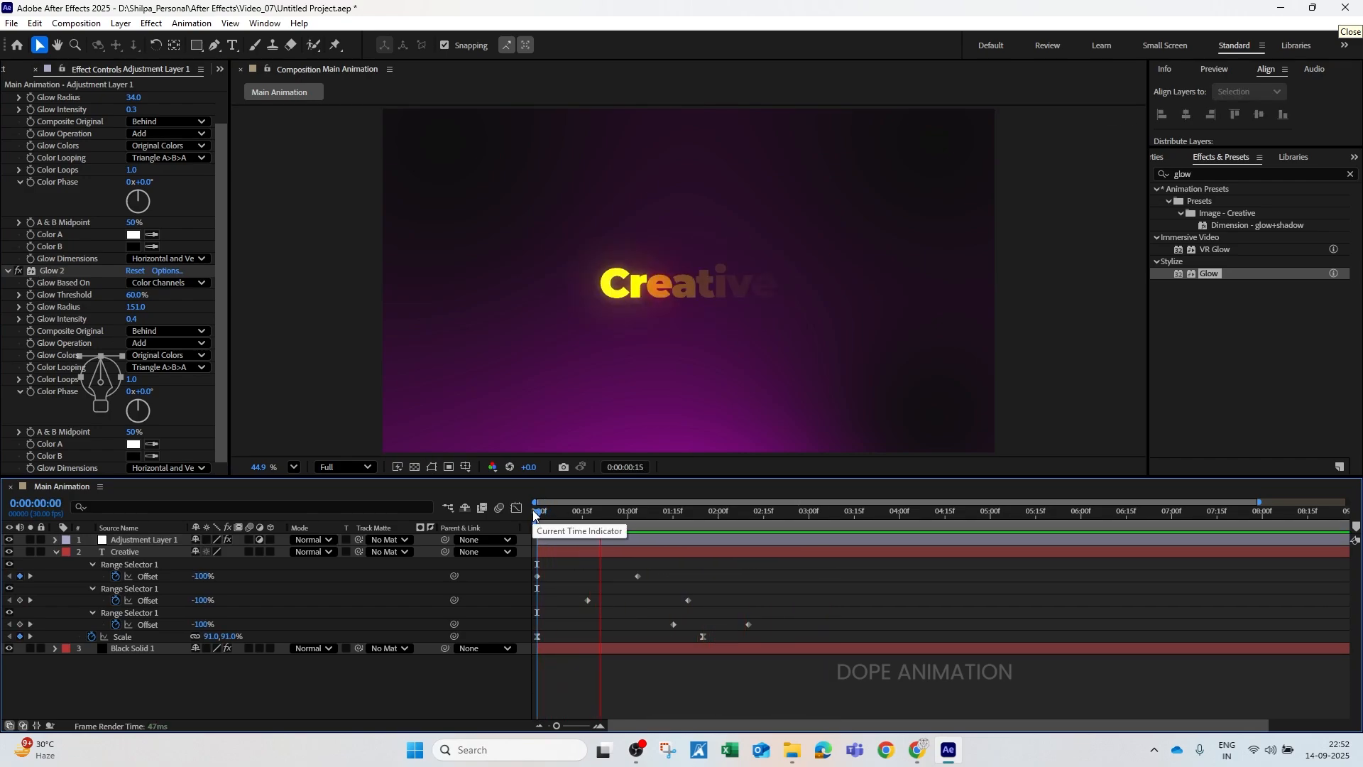
Step: Duplicate the Creative text layer and show the keyframed properties of both copies
{"action": "left_click", "coordinate": [55, 551]}
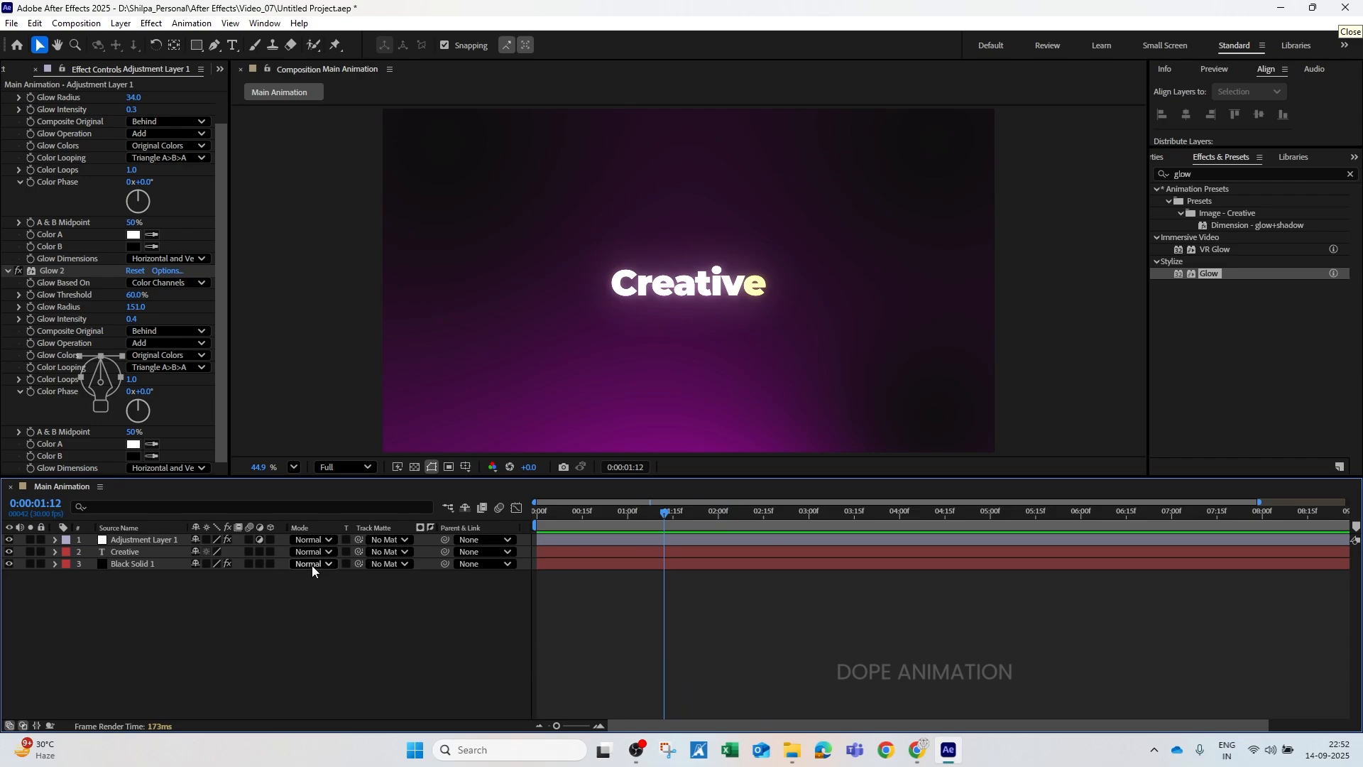
{"action": "left_click", "coordinate": [618, 552]}
{"action": "key", "text": "ctrl+d"}
{"action": "key", "text": "u"}
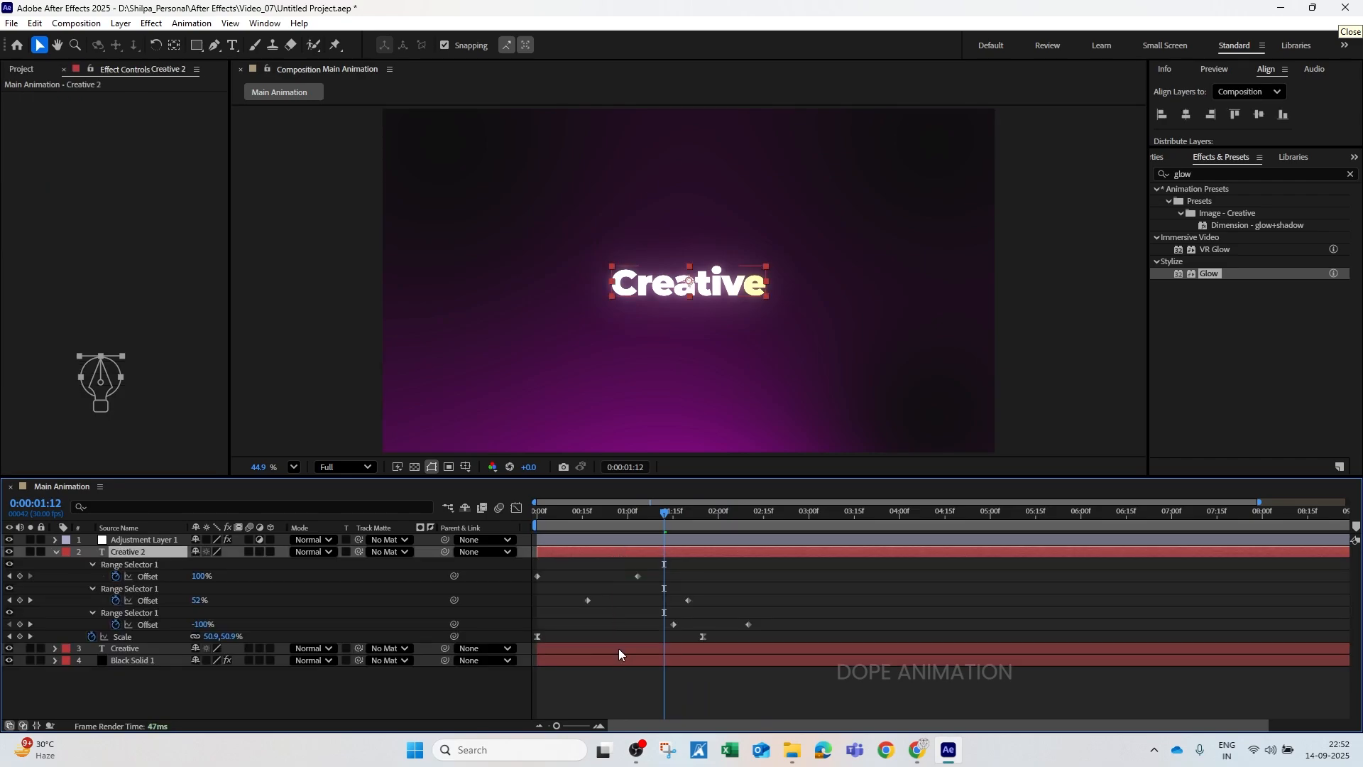
{"action": "left_click", "coordinate": [619, 649]}
{"action": "key", "text": "u"}
{"action": "scroll", "coordinate": [680, 603], "scroll_direction": "down", "scroll_amount": 2}
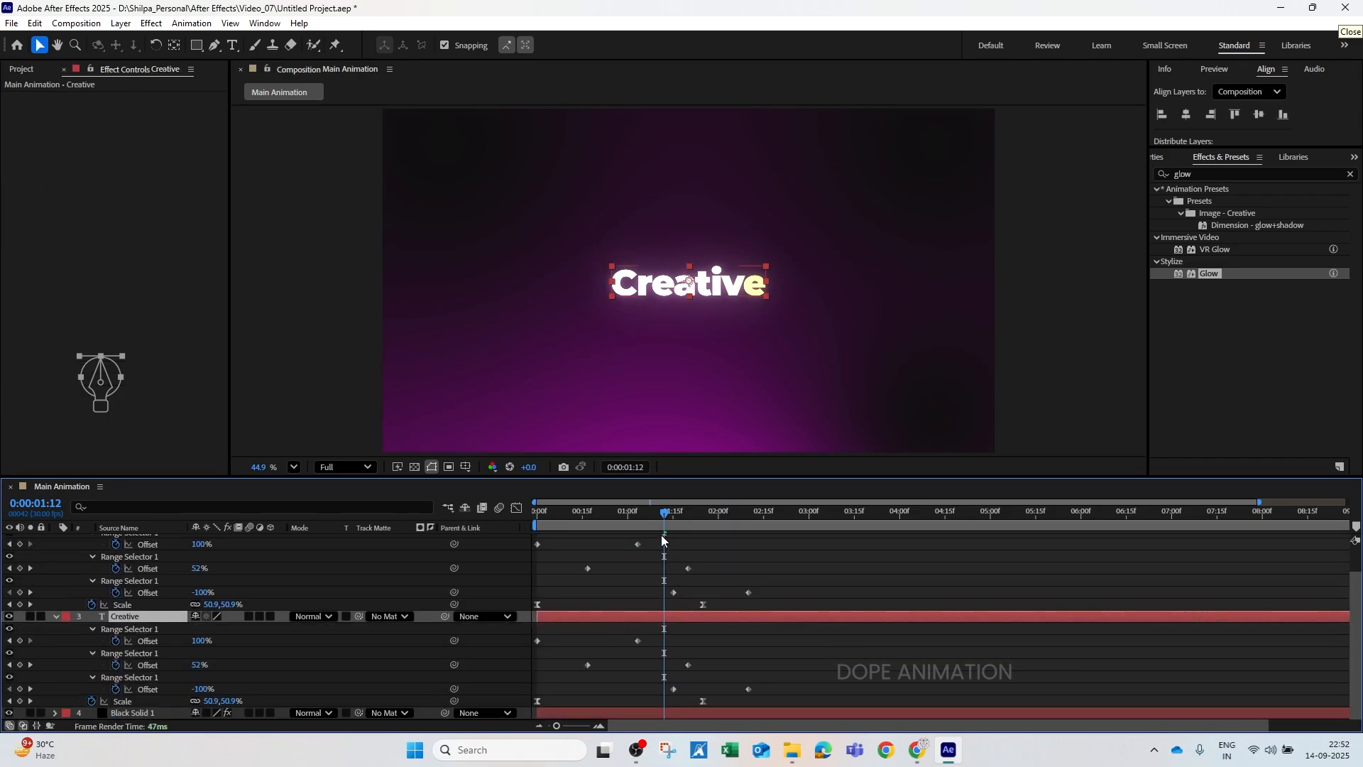
Step: Shift the duplicated Creative 2 layer in time so that it starts at 0:00:01:20
{"action": "left_click_drag", "start_coordinate": [666, 515], "coordinate": [790, 551]}
{"action": "scroll", "coordinate": [665, 596], "scroll_direction": "up", "scroll_amount": 2}
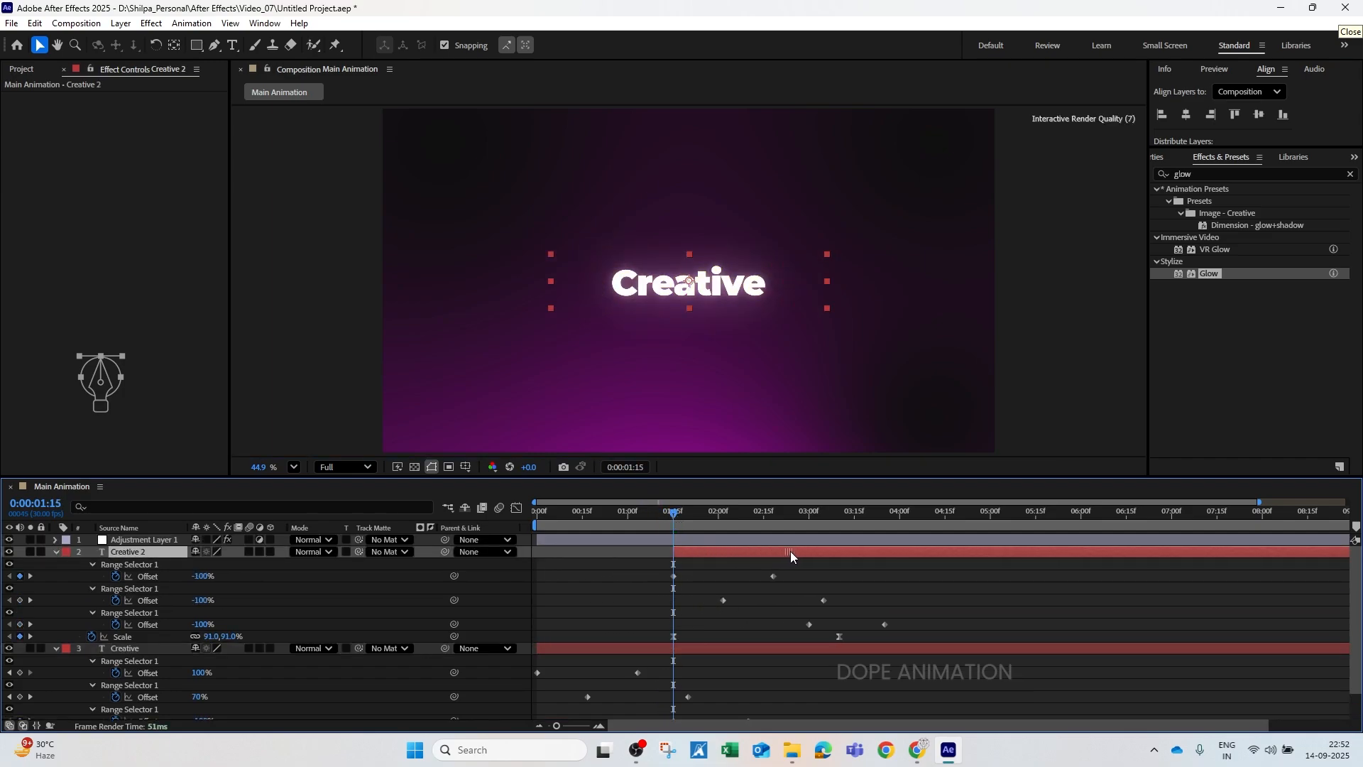
{"action": "scroll", "coordinate": [726, 568], "scroll_direction": "down", "scroll_amount": 2}
{"action": "scroll", "coordinate": [722, 566], "scroll_direction": "up", "scroll_amount": 2}
{"action": "left_click_drag", "start_coordinate": [696, 552], "coordinate": [790, 550]}
Step: Replace the text of the duplicated layer with "Designer"
{"action": "double_click", "coordinate": [744, 549]}
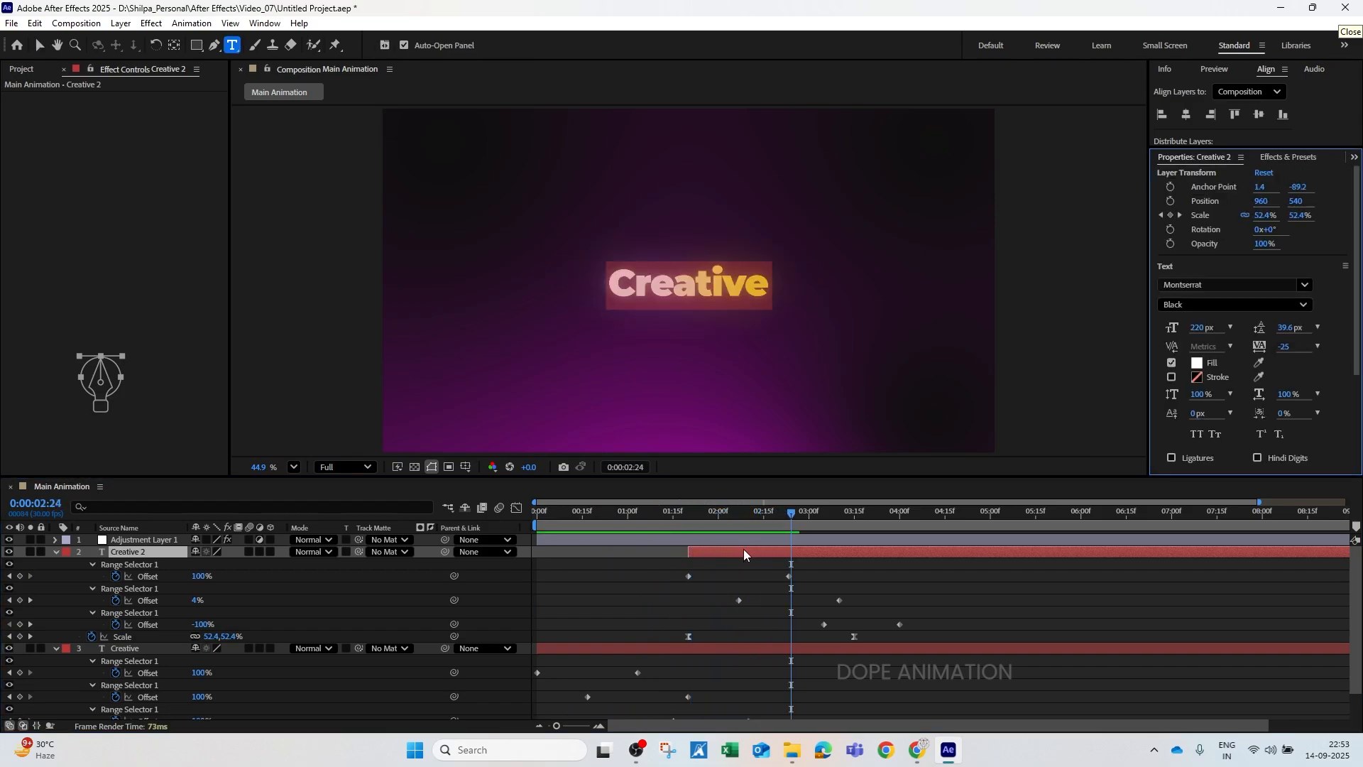
{"action": "type", "text": "Design"}
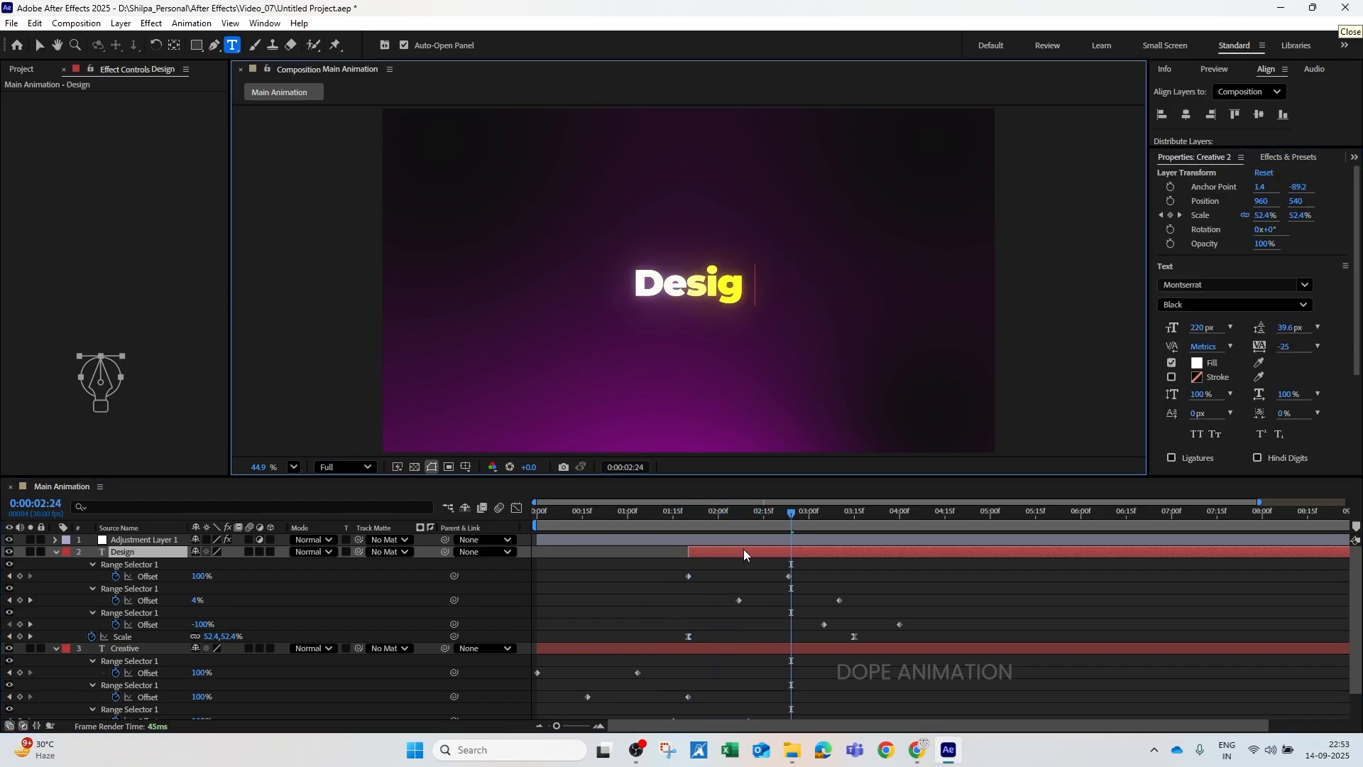
{"action": "type", "text": "er"}
Step: Preview the Creative-to-Designer text sequence from the start
{"action": "left_click_drag", "start_coordinate": [636, 519], "coordinate": [524, 535]}
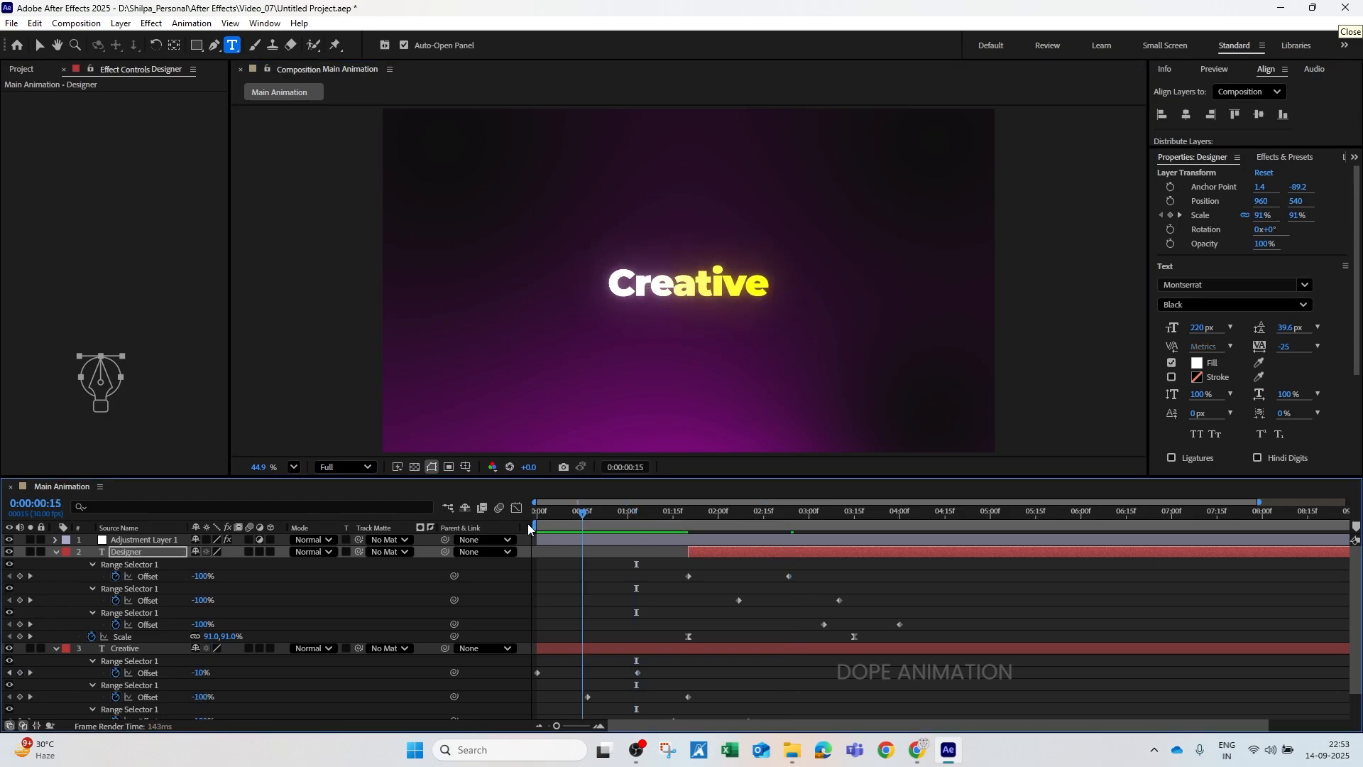
{"action": "left_click", "coordinate": [599, 599]}
{"action": "key", "text": "space"}
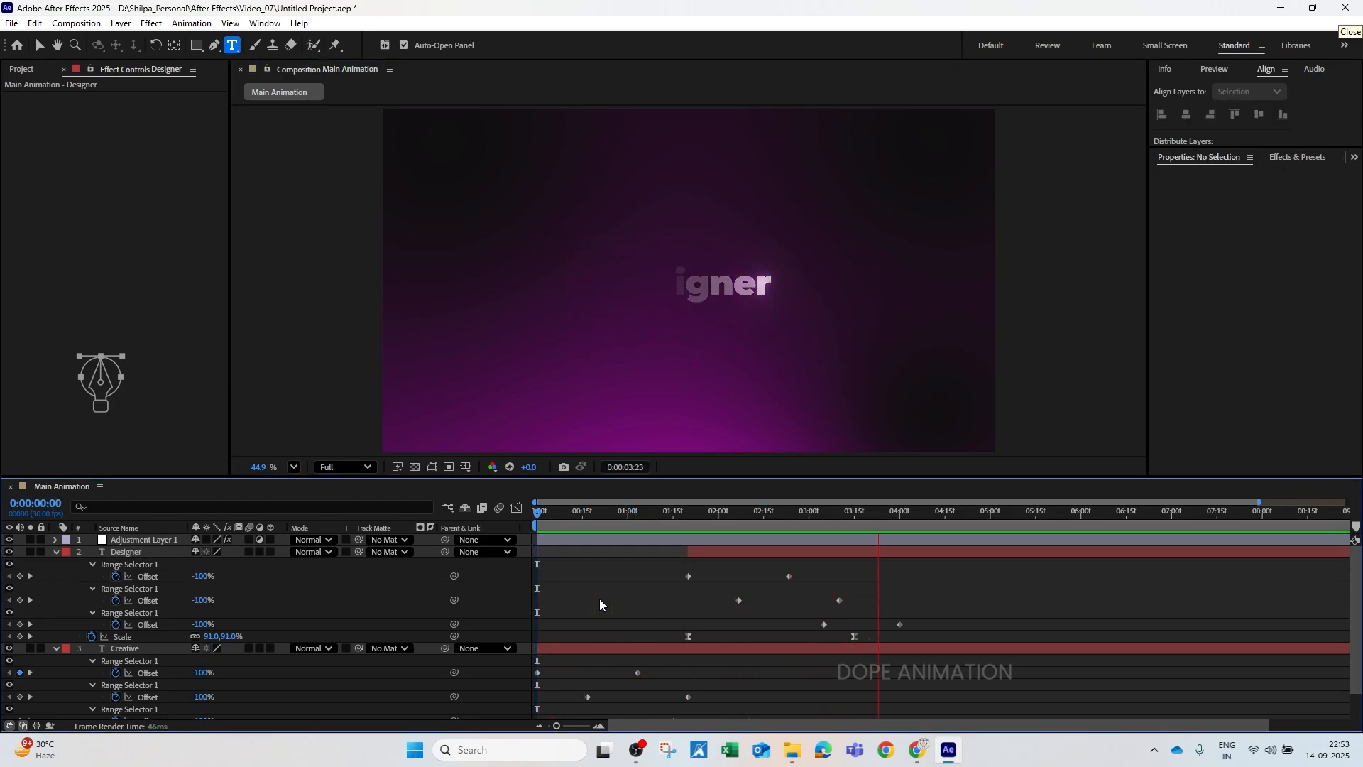
Step: Change the Fill Color of the Designer layer's Animator 2 to vivid magenta, checking it at 0:00:02:20
{"action": "key", "text": "space"}
{"action": "left_click_drag", "start_coordinate": [724, 520], "coordinate": [779, 519]}
{"action": "left_click", "coordinate": [753, 555]}
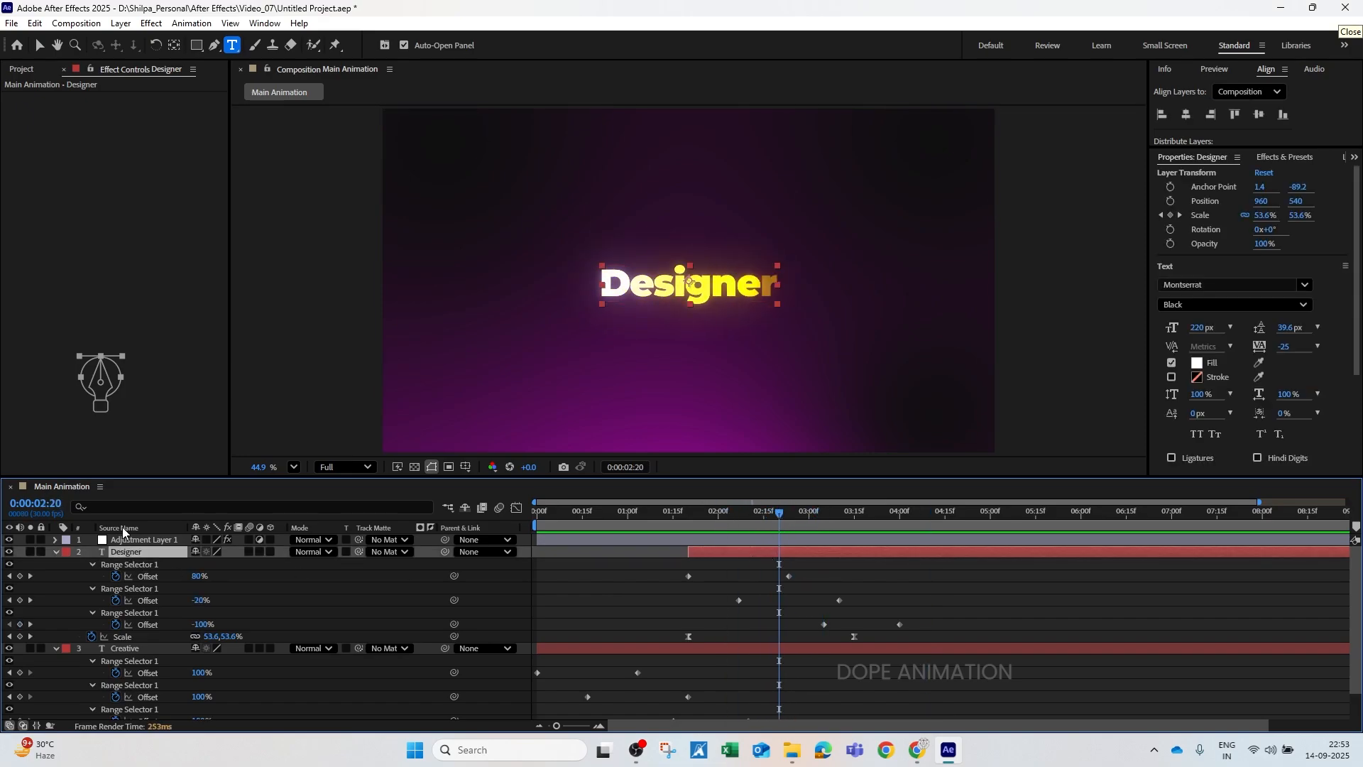
{"action": "key", "text": "ctrl+f"}
{"action": "type", "text": "colo"}
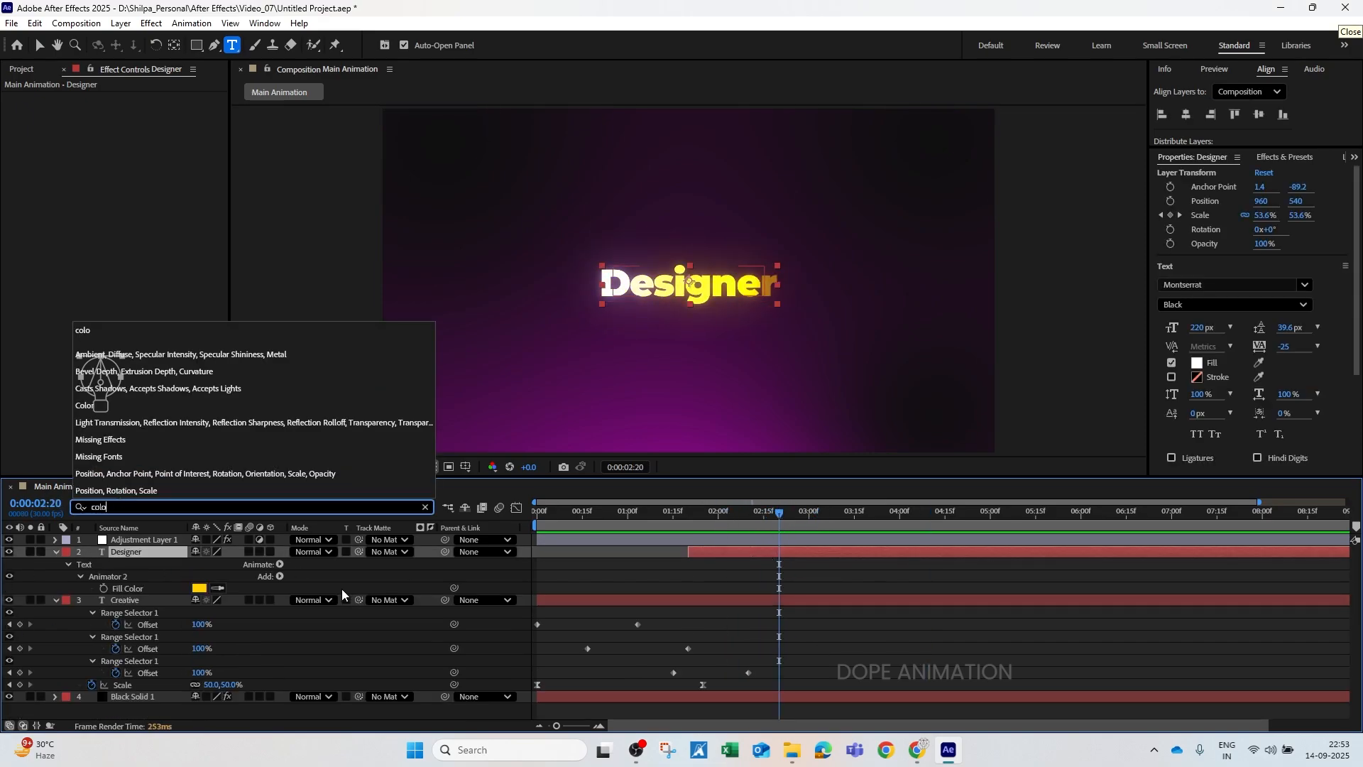
{"action": "left_click", "coordinate": [199, 588]}
{"action": "left_click_drag", "start_coordinate": [721, 387], "coordinate": [724, 318]}
{"action": "left_click", "coordinate": [822, 288]}
Step: Preview the recolored word sequence from the start and scrub through the Creative word to 0:00:01:20
{"action": "left_click_drag", "start_coordinate": [603, 510], "coordinate": [512, 511]}
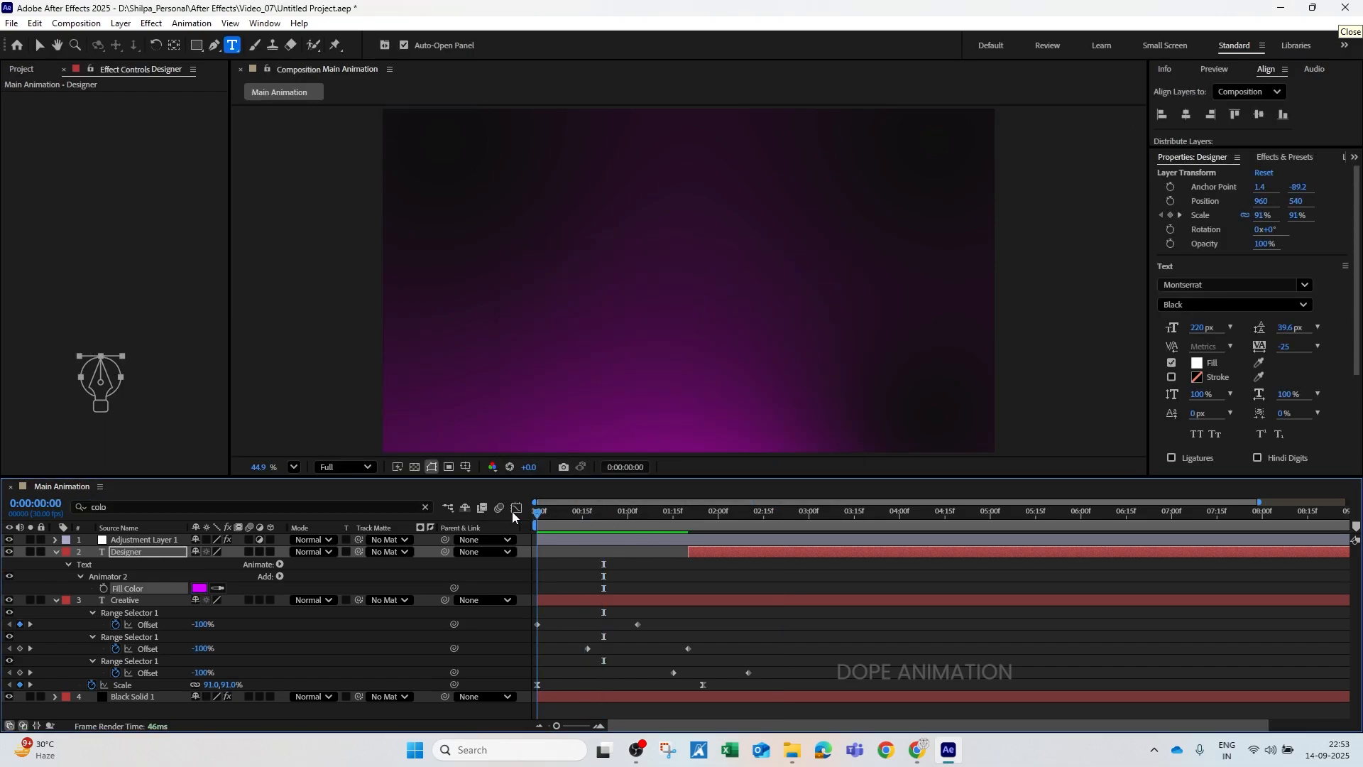
{"action": "key", "text": "space"}
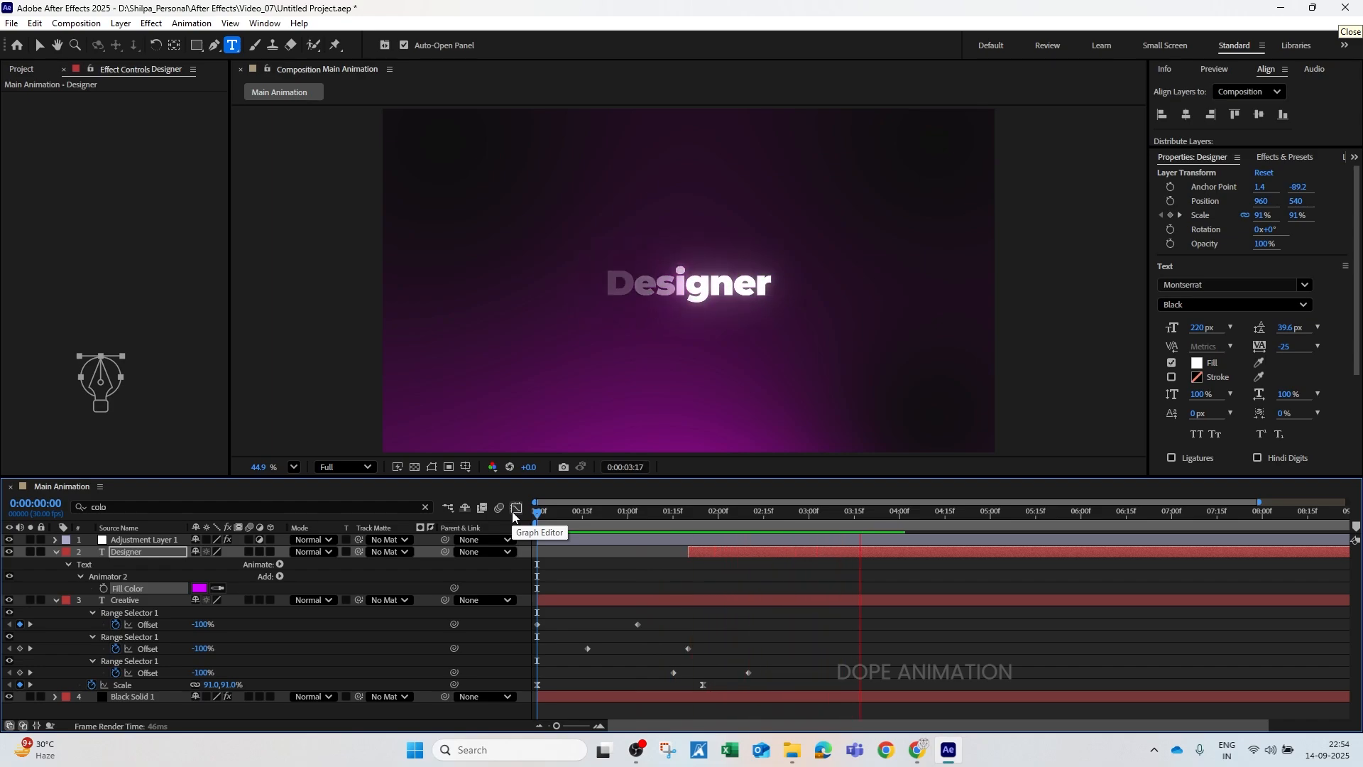
{"action": "left_click_drag", "start_coordinate": [589, 512], "coordinate": [606, 558]}
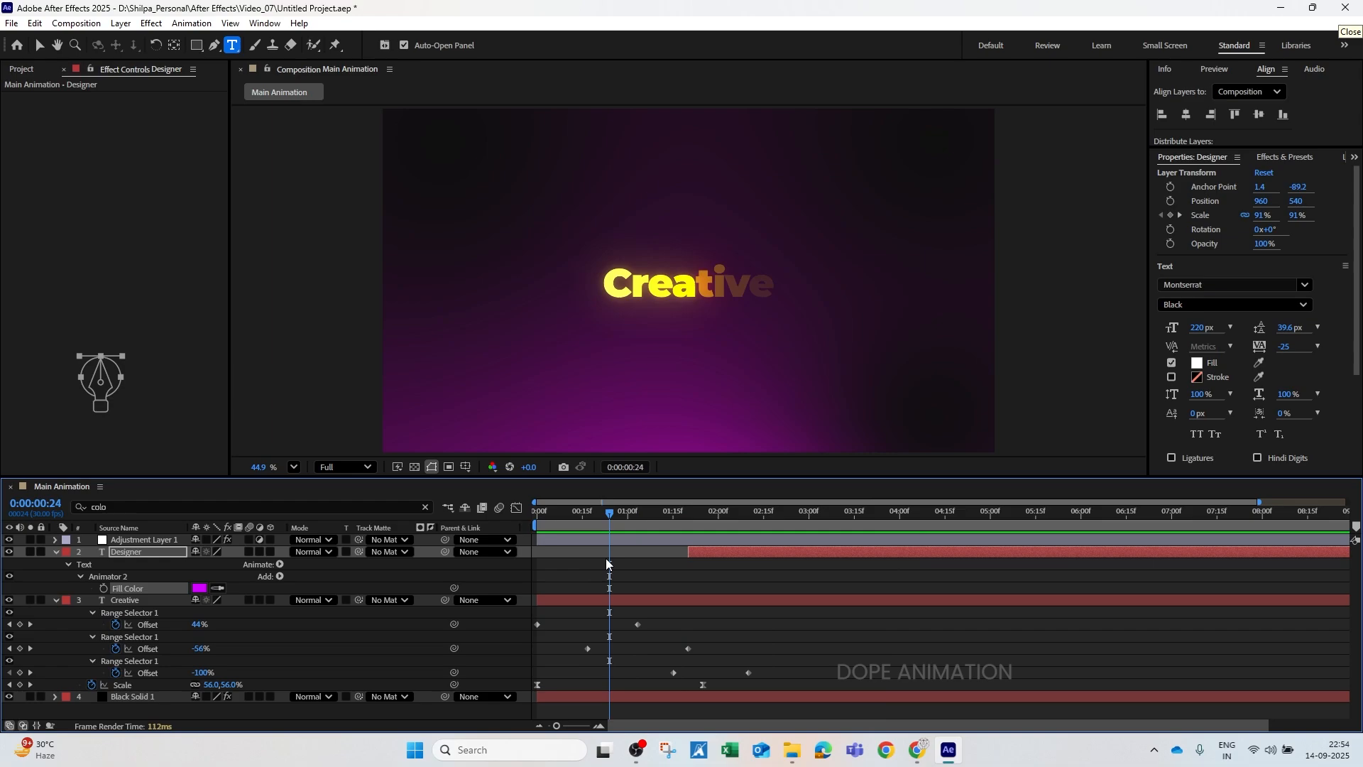
{"action": "left_click_drag", "start_coordinate": [612, 522], "coordinate": [692, 523]}
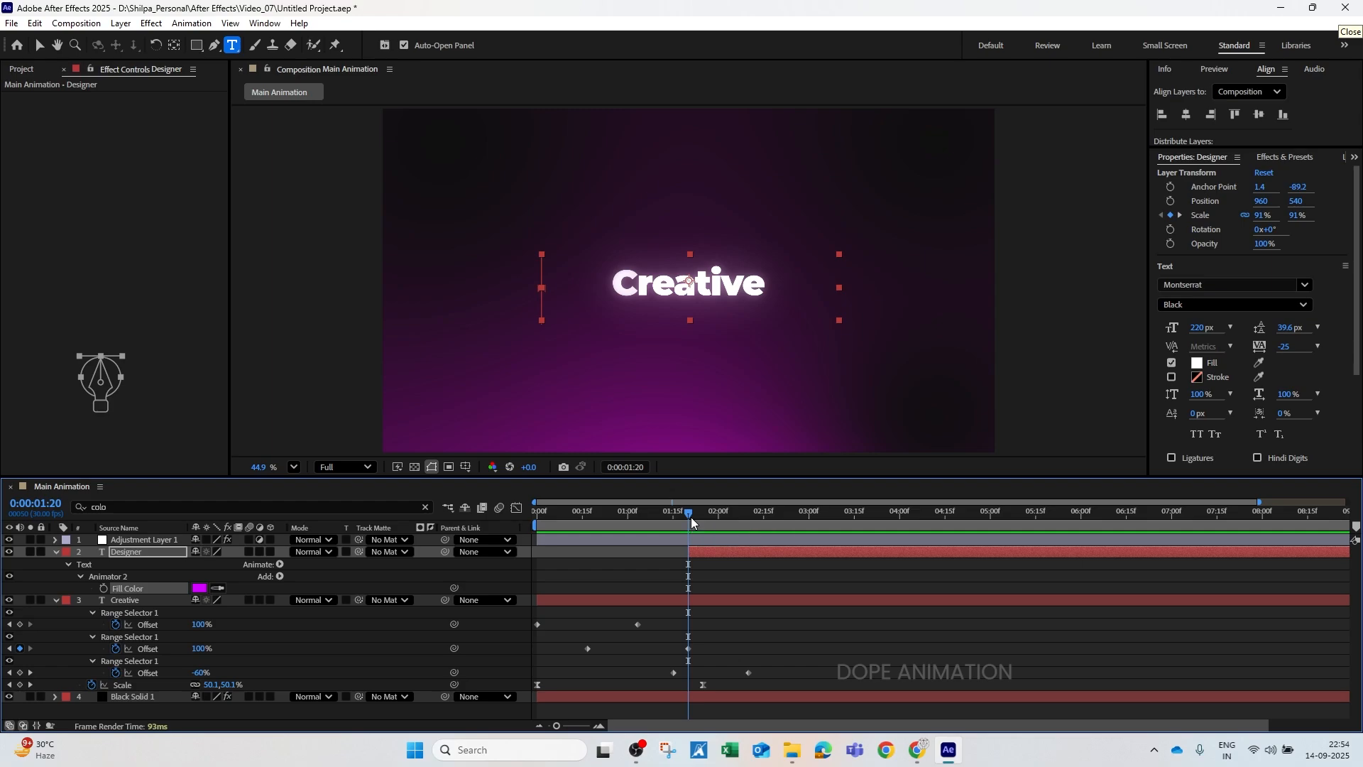
Step: Hide the Designer layer and expand the Creative layer's text and transform properties with Animators 1 to 3 collapsed
{"action": "left_click", "coordinate": [8, 551]}
{"action": "left_click", "coordinate": [56, 553]}
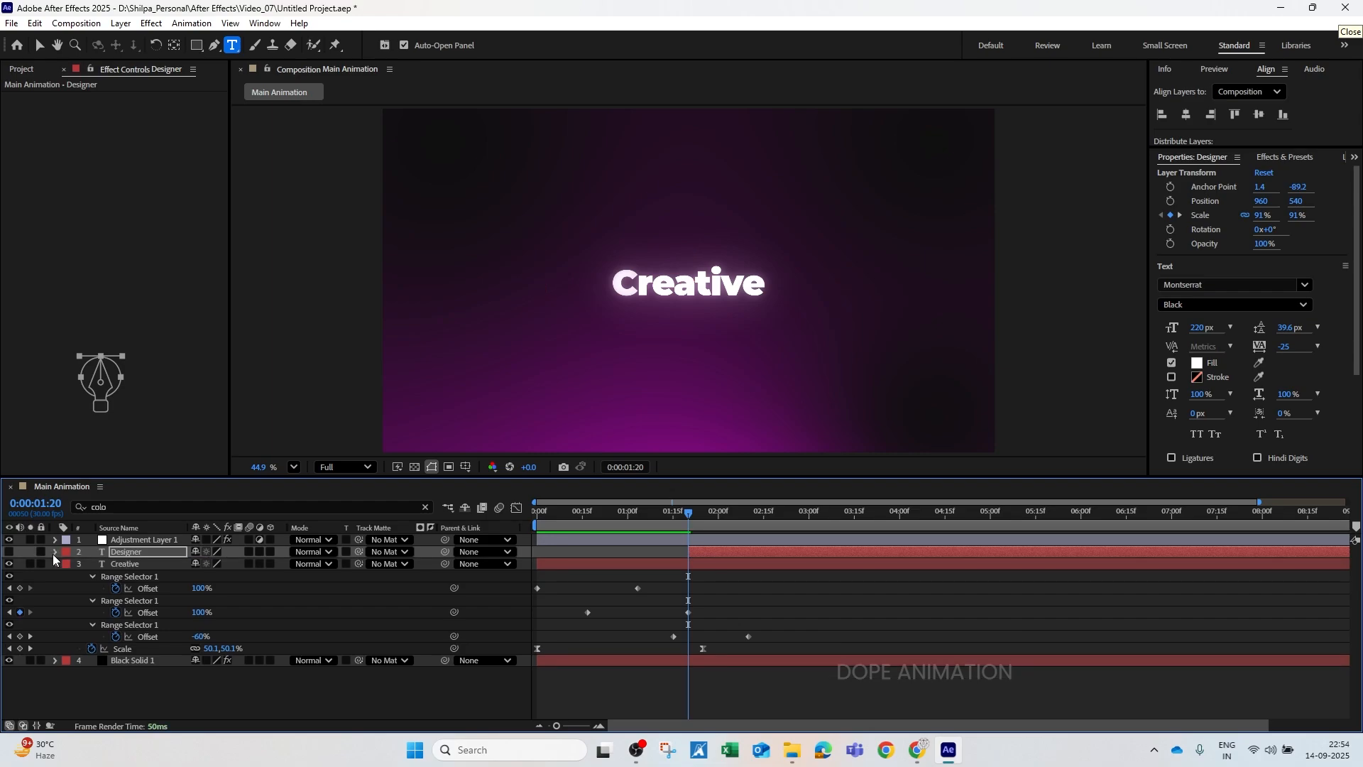
{"action": "left_click", "coordinate": [139, 564]}
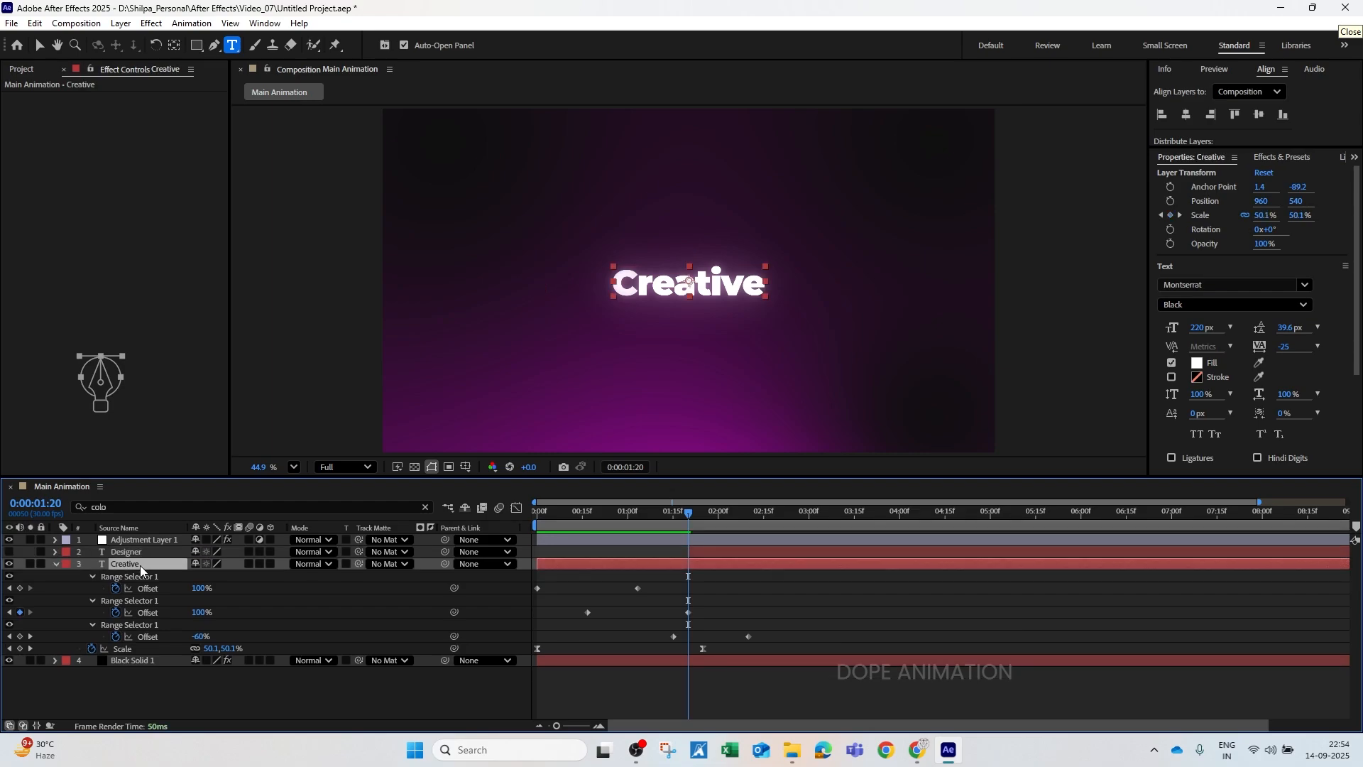
{"action": "left_click", "coordinate": [54, 564]}
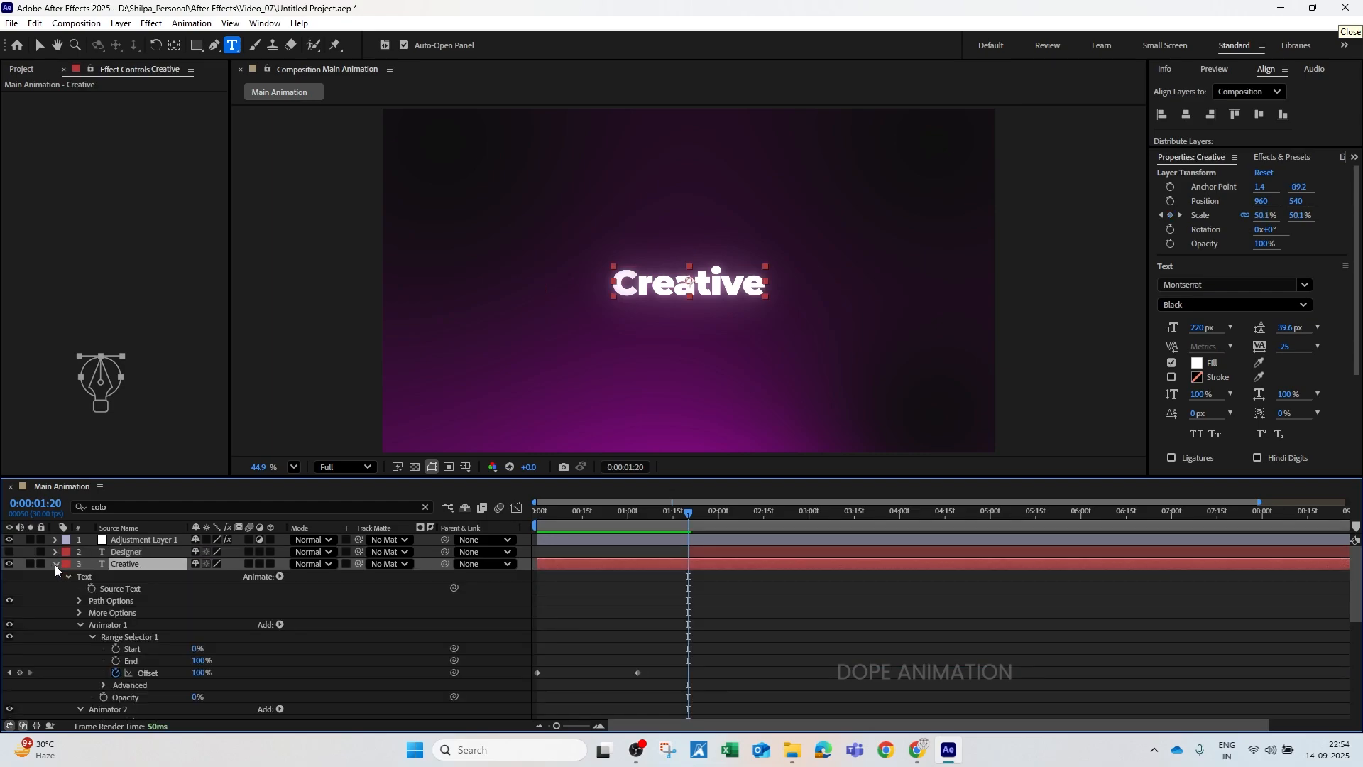
{"action": "left_click", "coordinate": [79, 624]}
{"action": "left_click", "coordinate": [80, 637]}
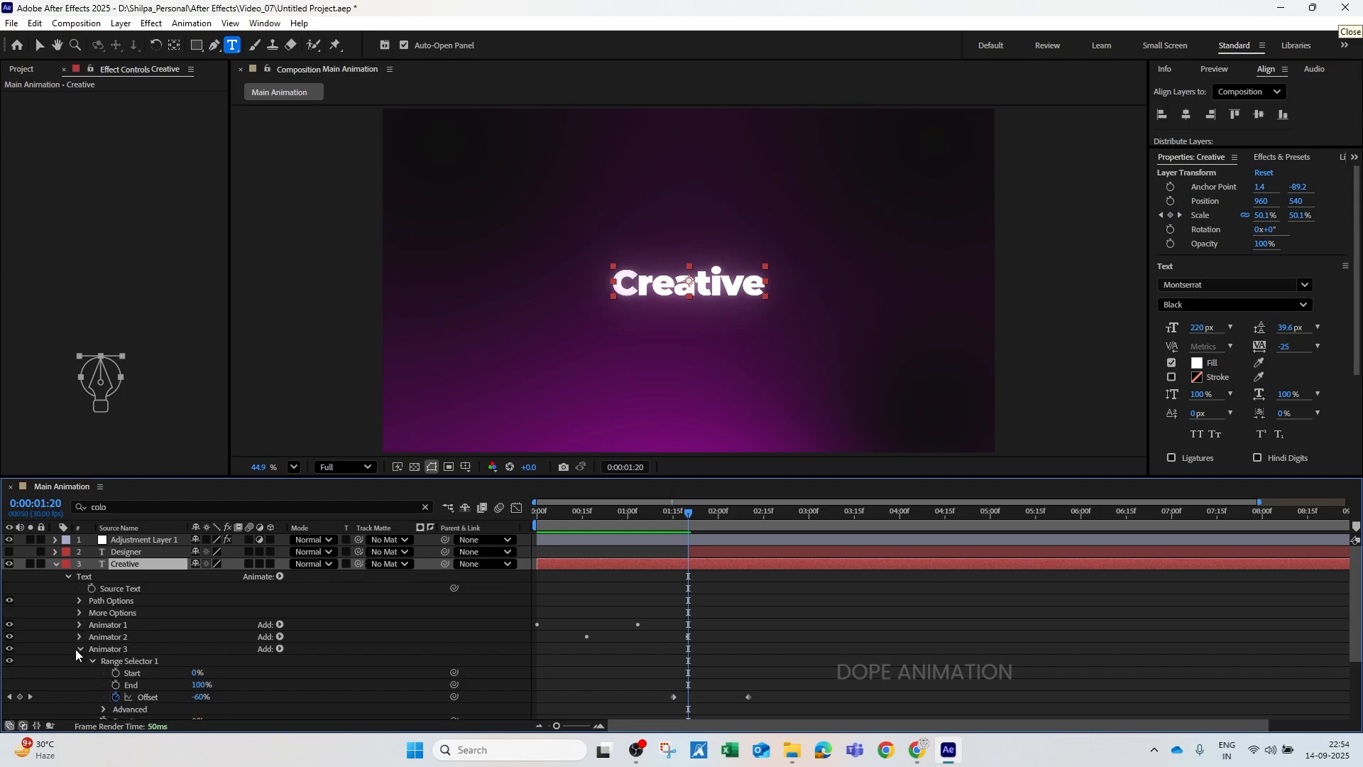
{"action": "left_click", "coordinate": [79, 648]}
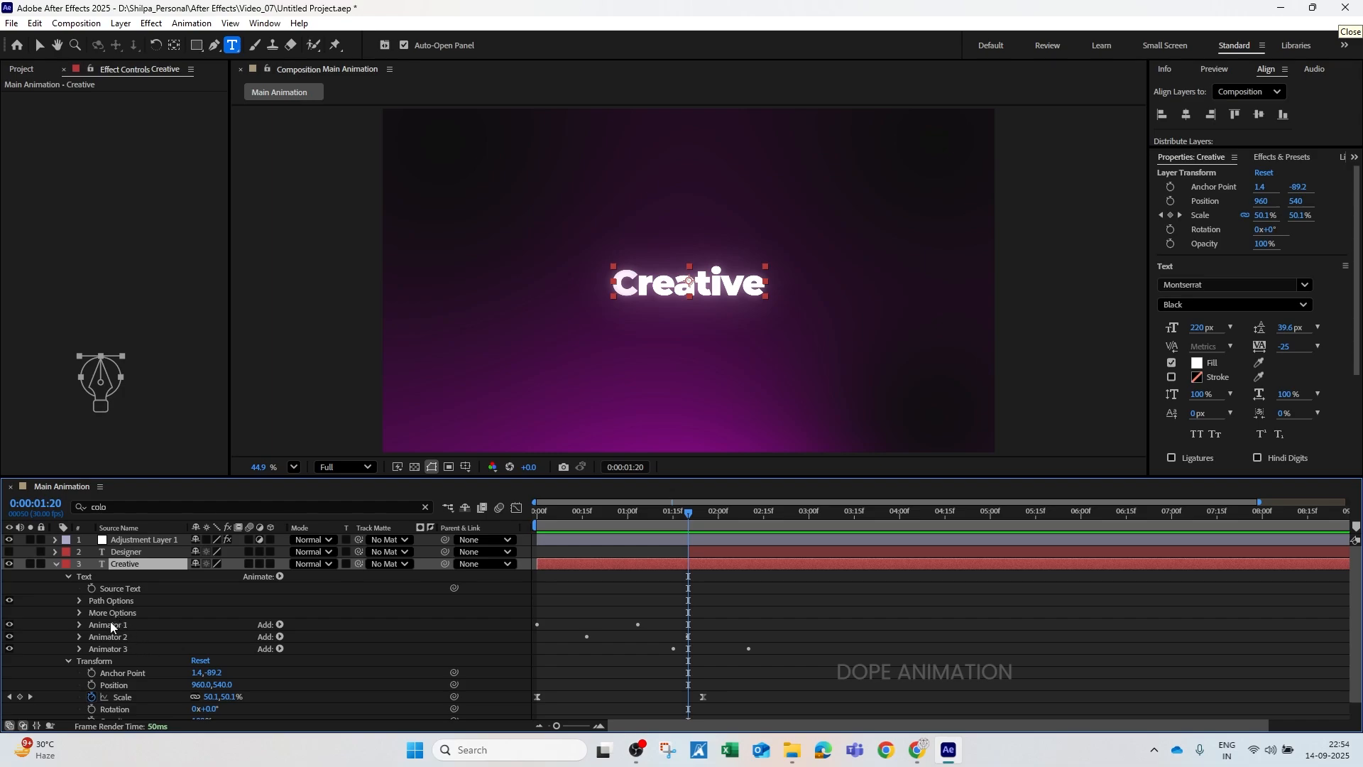
Step: Start saving the Creative layer's Animators 1 to 3 and Scale as an animation preset, and cancel the save
{"action": "left_click", "coordinate": [116, 626]}
{"action": "left_click", "coordinate": [117, 637], "text": "ctrl"}
{"action": "left_click", "coordinate": [120, 649], "text": "ctrl"}
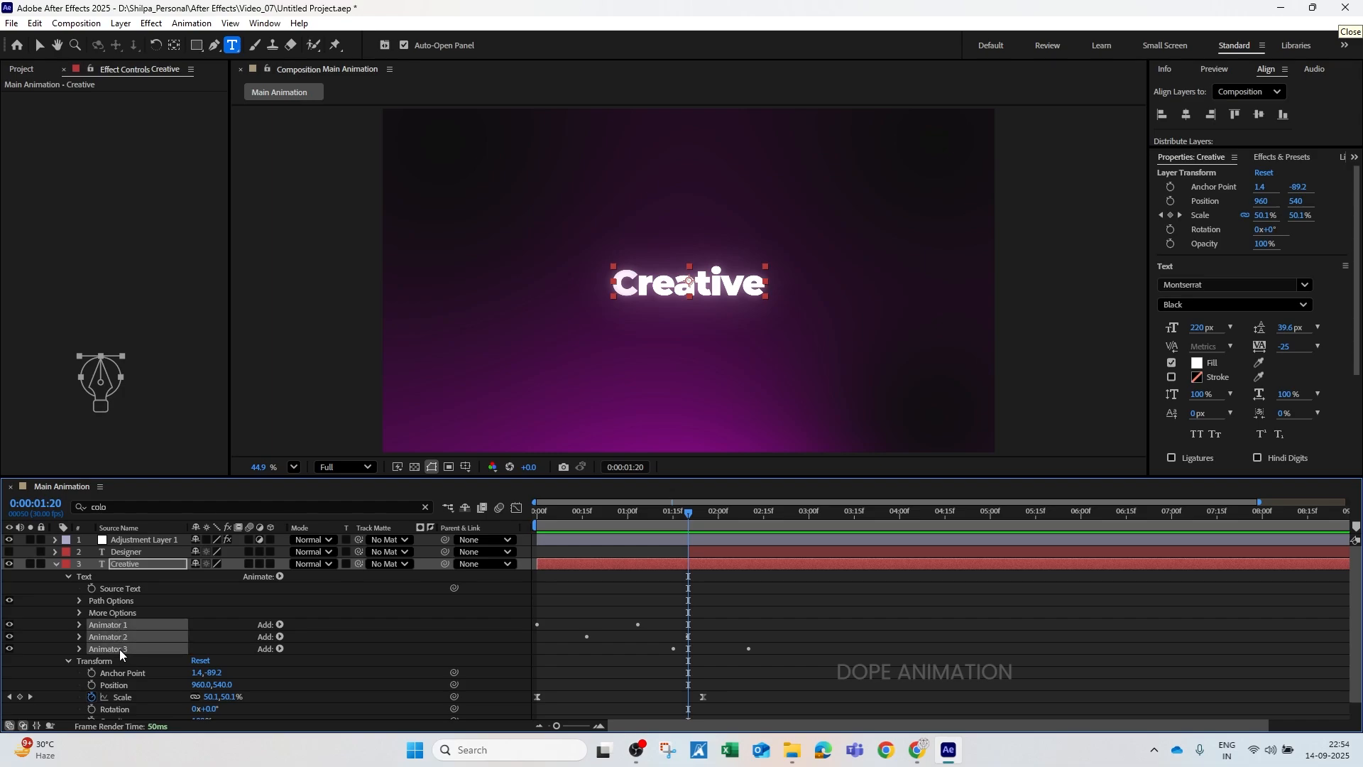
{"action": "left_click", "coordinate": [123, 698], "text": "ctrl"}
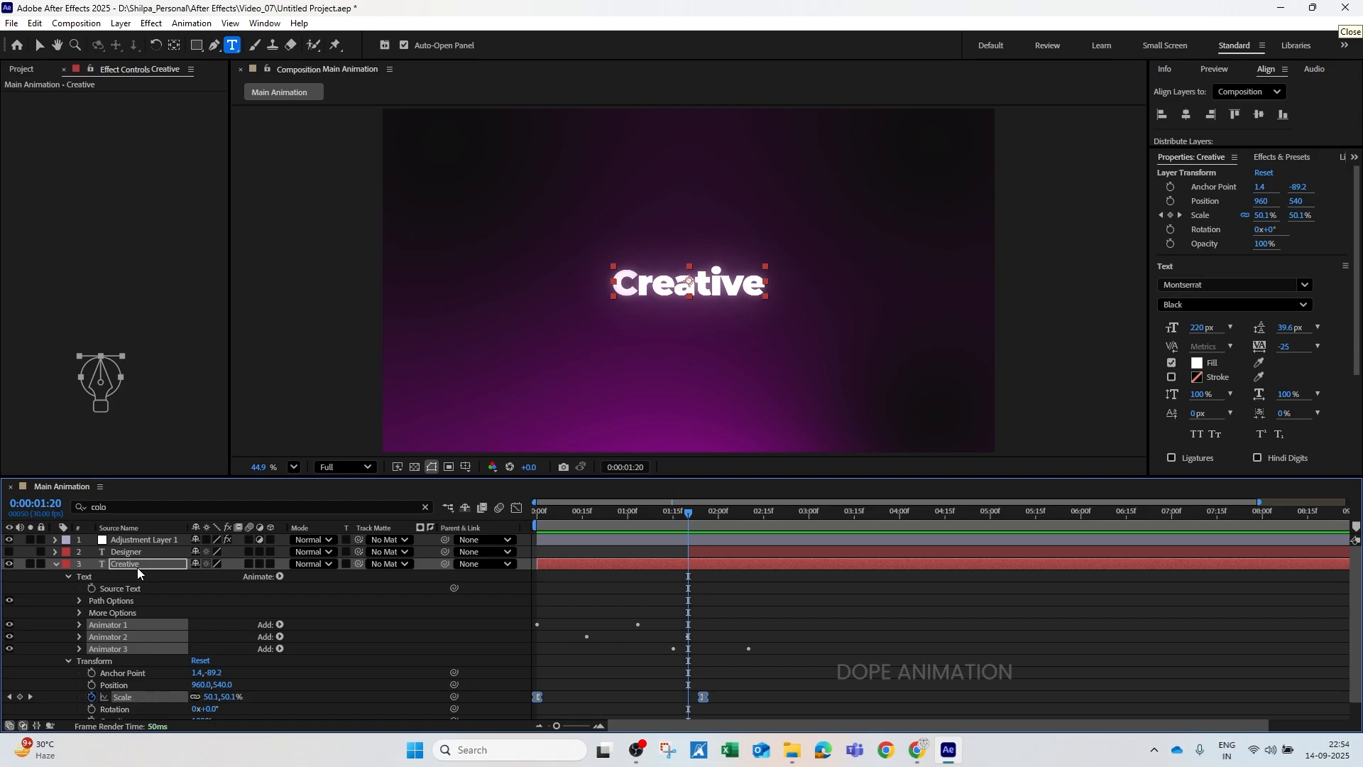
{"action": "left_click", "coordinate": [190, 23]}
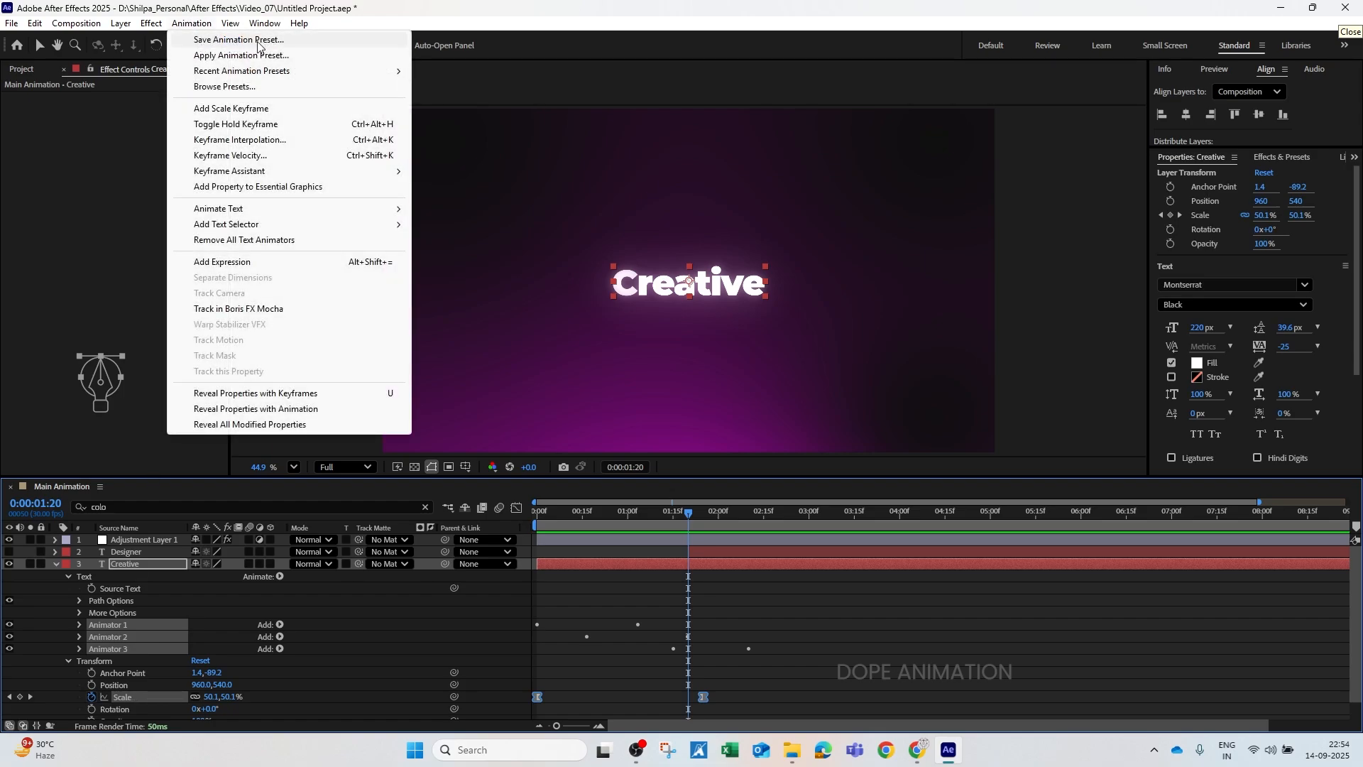
{"action": "left_click", "coordinate": [271, 42]}
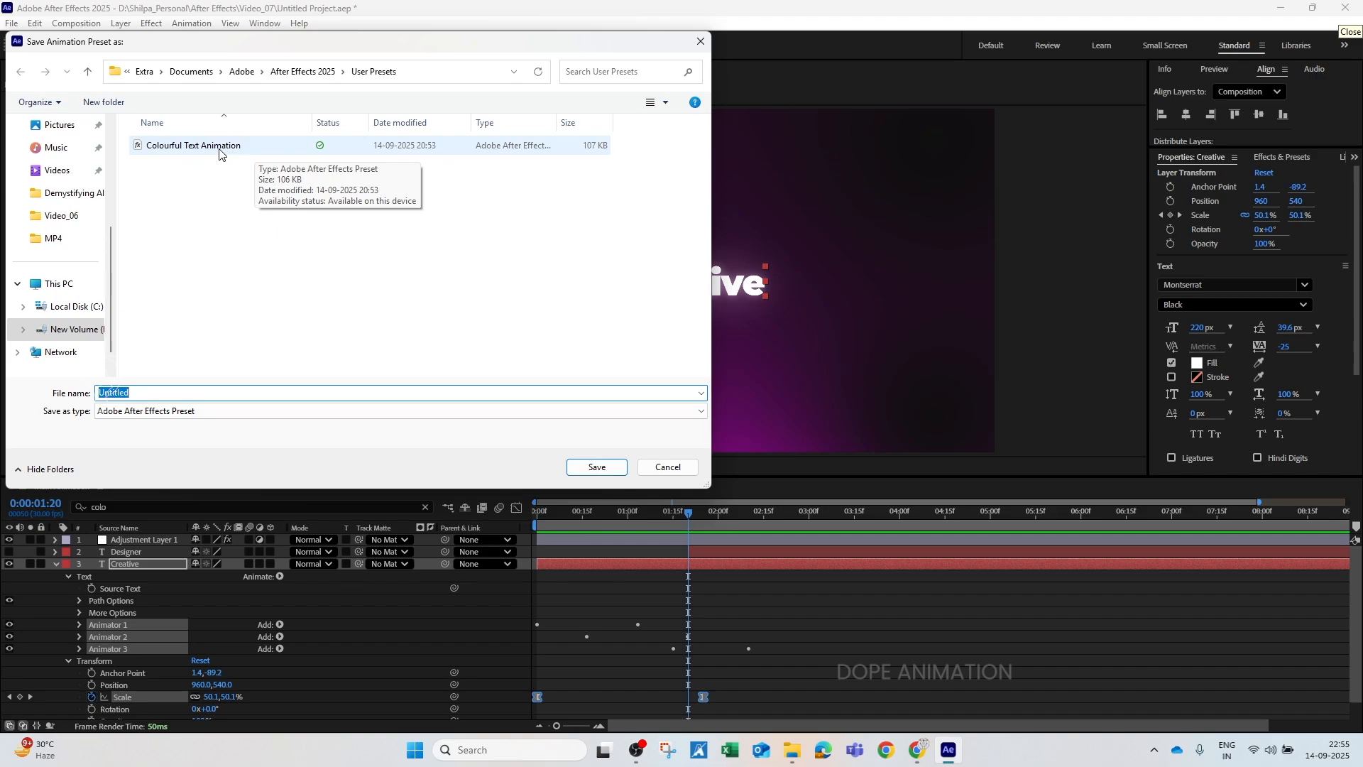
{"action": "left_click", "coordinate": [683, 470]}
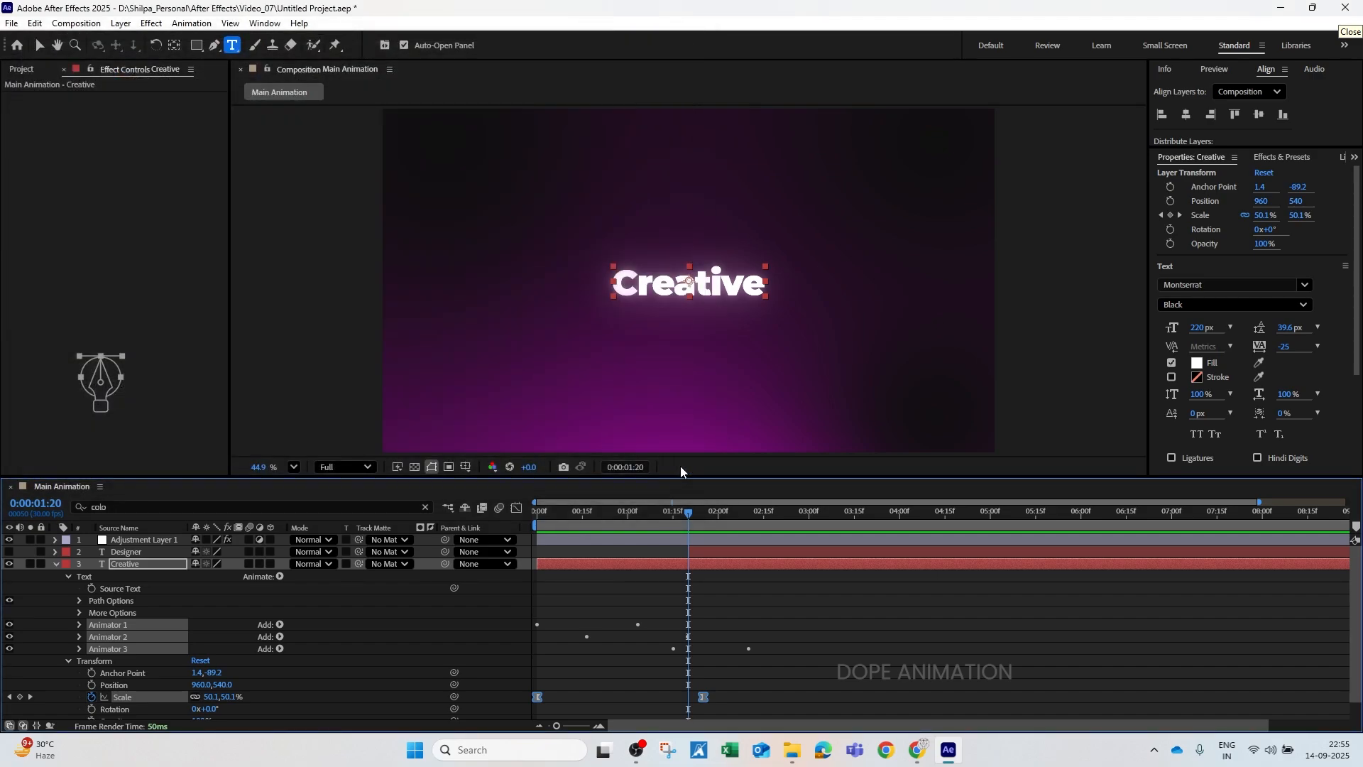
{"action": "left_click", "coordinate": [56, 564]}
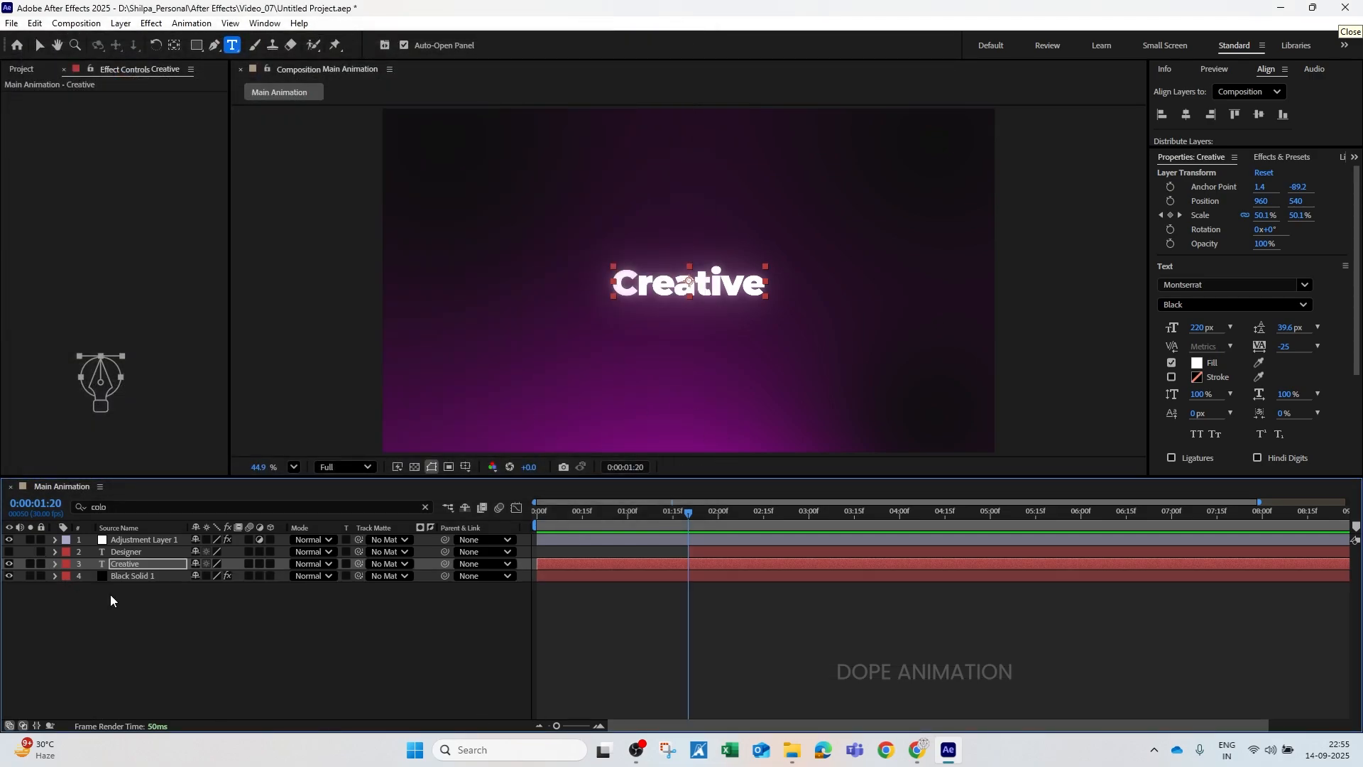
Step: Refresh the Effects & Presets list and deselect all layers
{"action": "left_click", "coordinate": [1288, 161]}
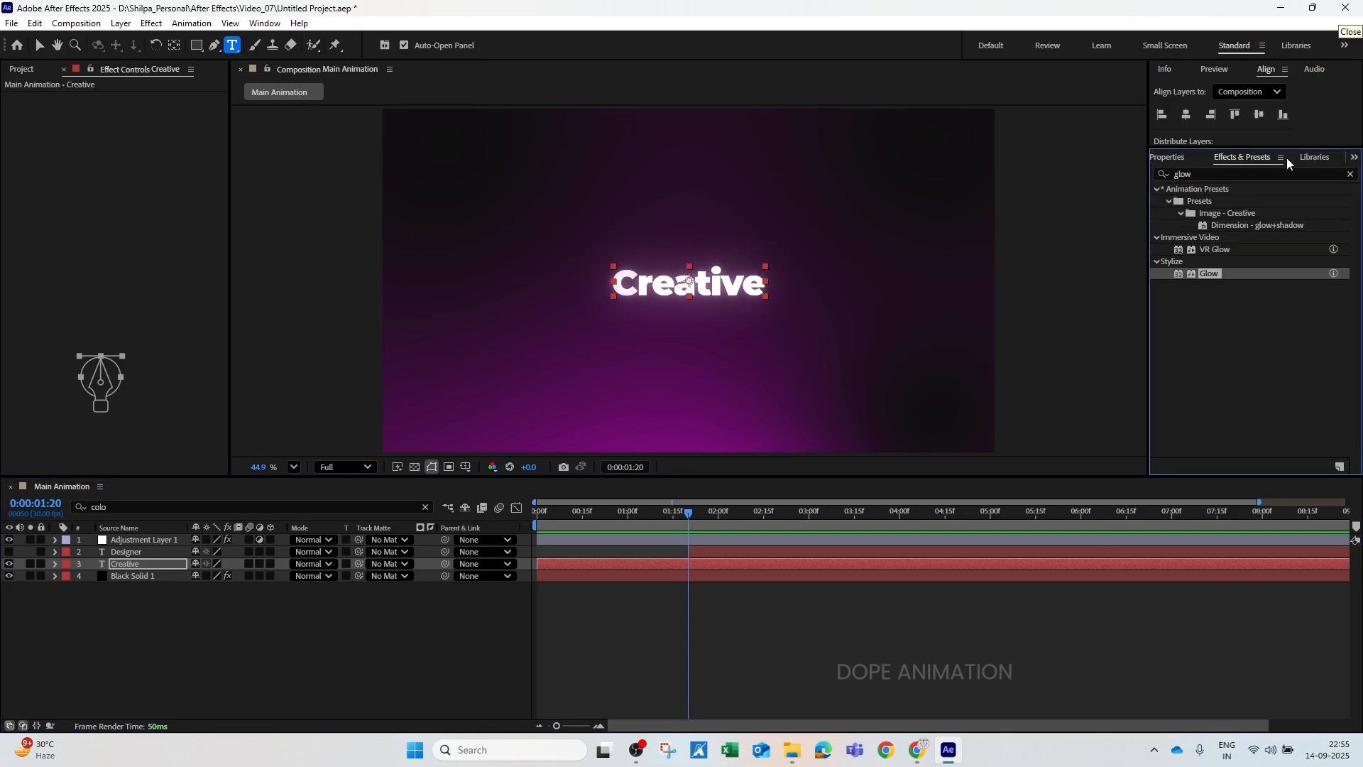
{"action": "left_click", "coordinate": [1282, 161]}
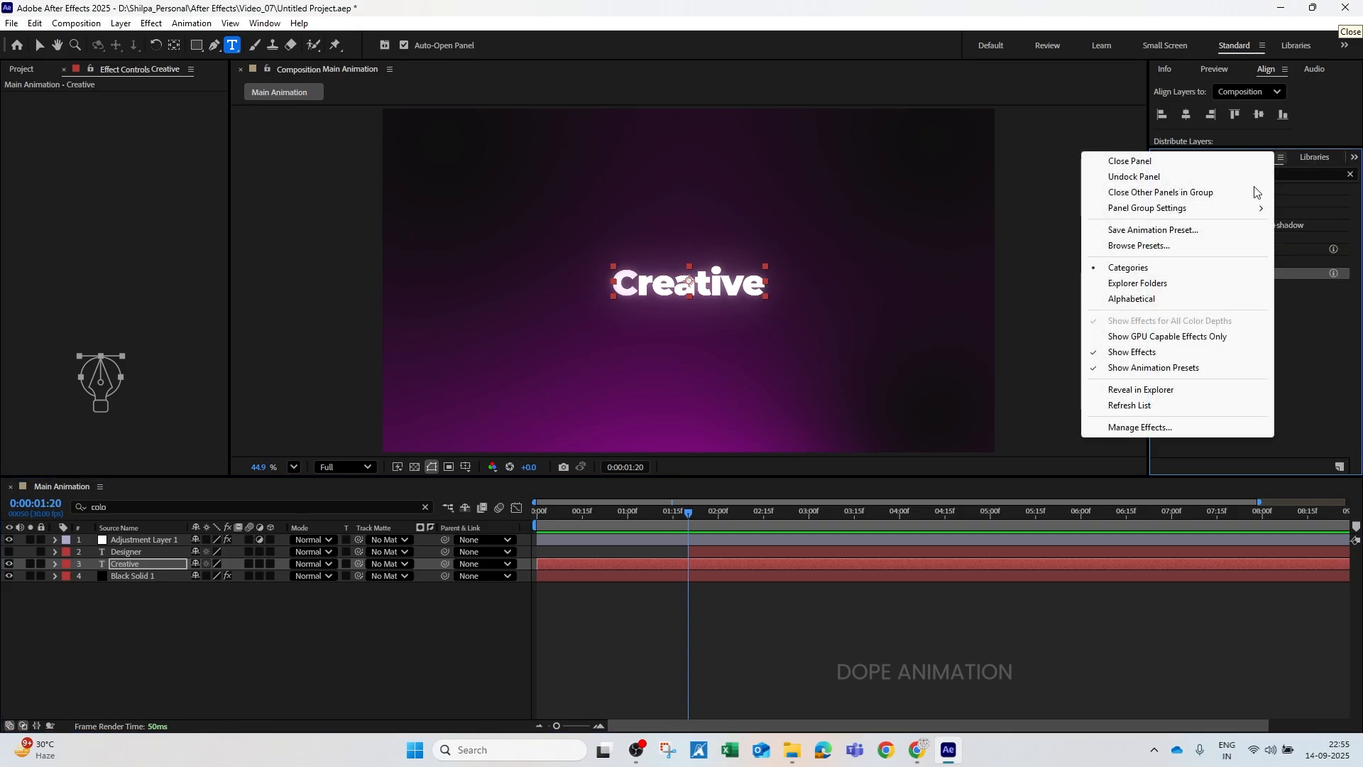
{"action": "left_click", "coordinate": [1161, 409]}
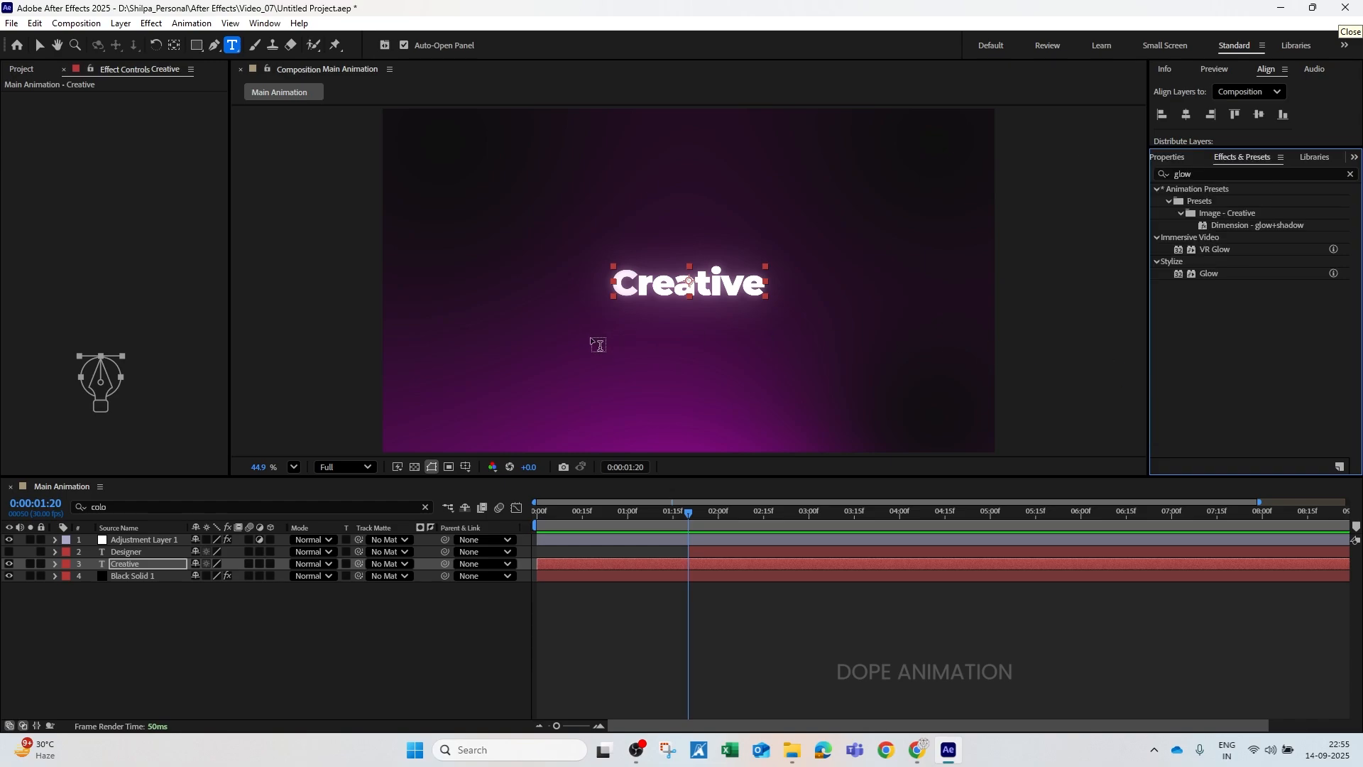
{"action": "left_click", "coordinate": [424, 653]}
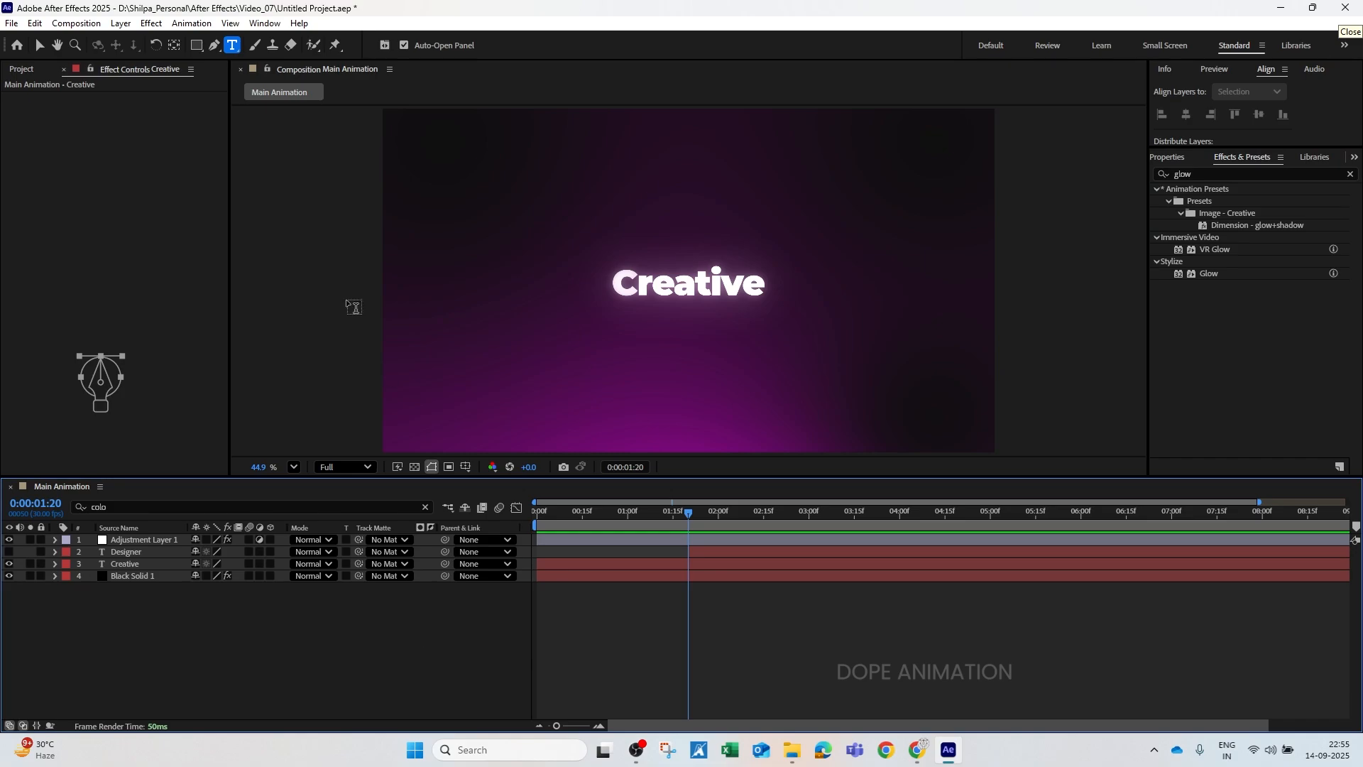
Step: Hide the Creative layer and add a new text layer reading "Animation"
{"action": "left_click", "coordinate": [9, 564]}
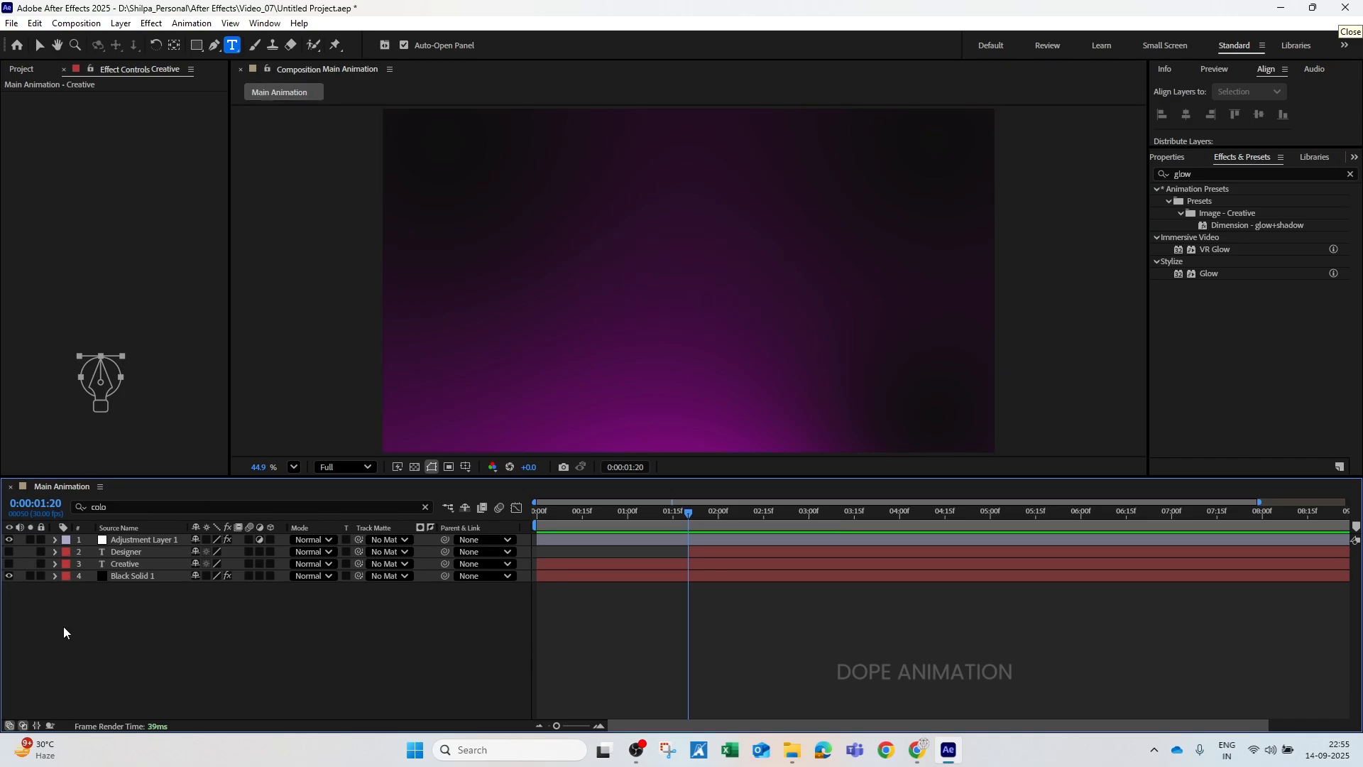
{"action": "left_click", "coordinate": [664, 299]}
{"action": "type", "text": "Animation"}
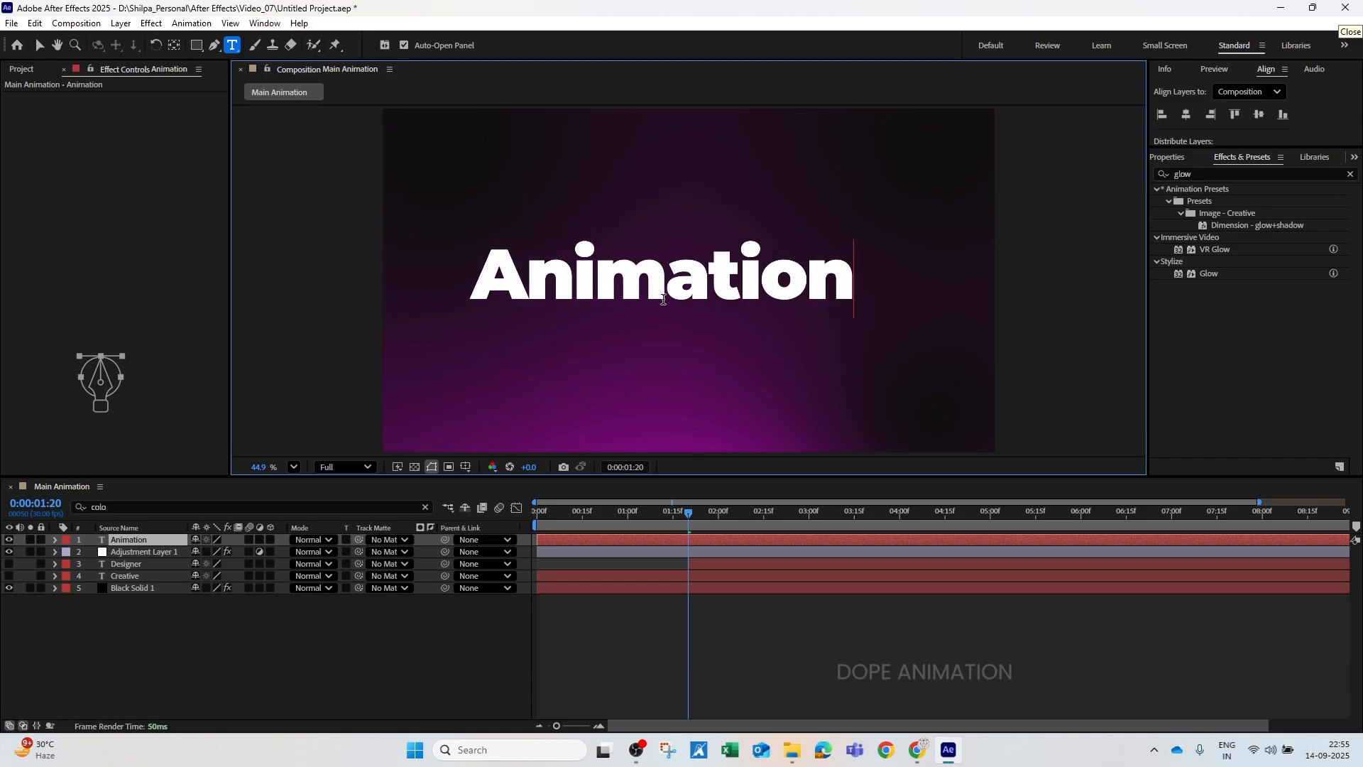
Step: Center the Animation text layer horizontally and vertically in the composition, with its anchor point in the middle of the word
{"action": "left_click", "coordinate": [1187, 115]}
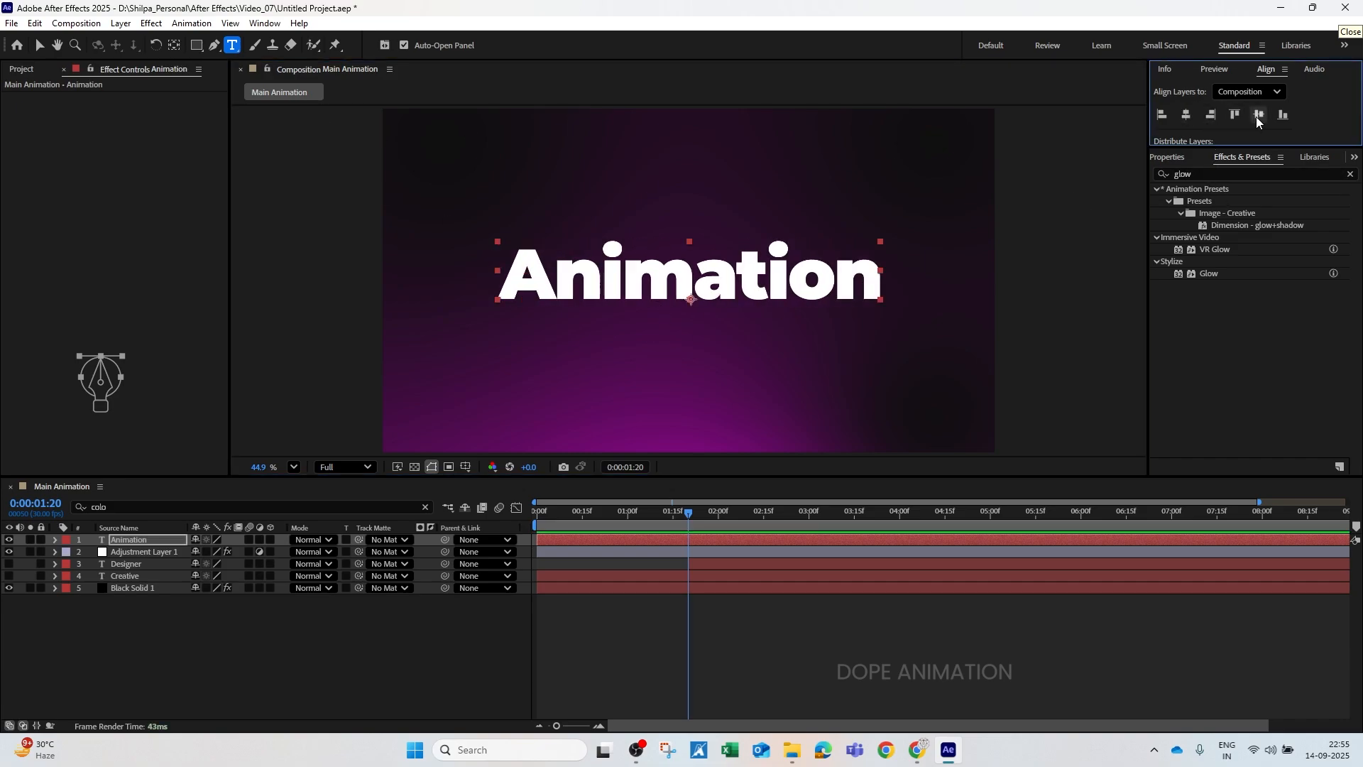
{"action": "left_click", "coordinate": [1253, 120]}
{"action": "key", "text": "y"}
{"action": "key", "text": "ctrl+alt+Home"}
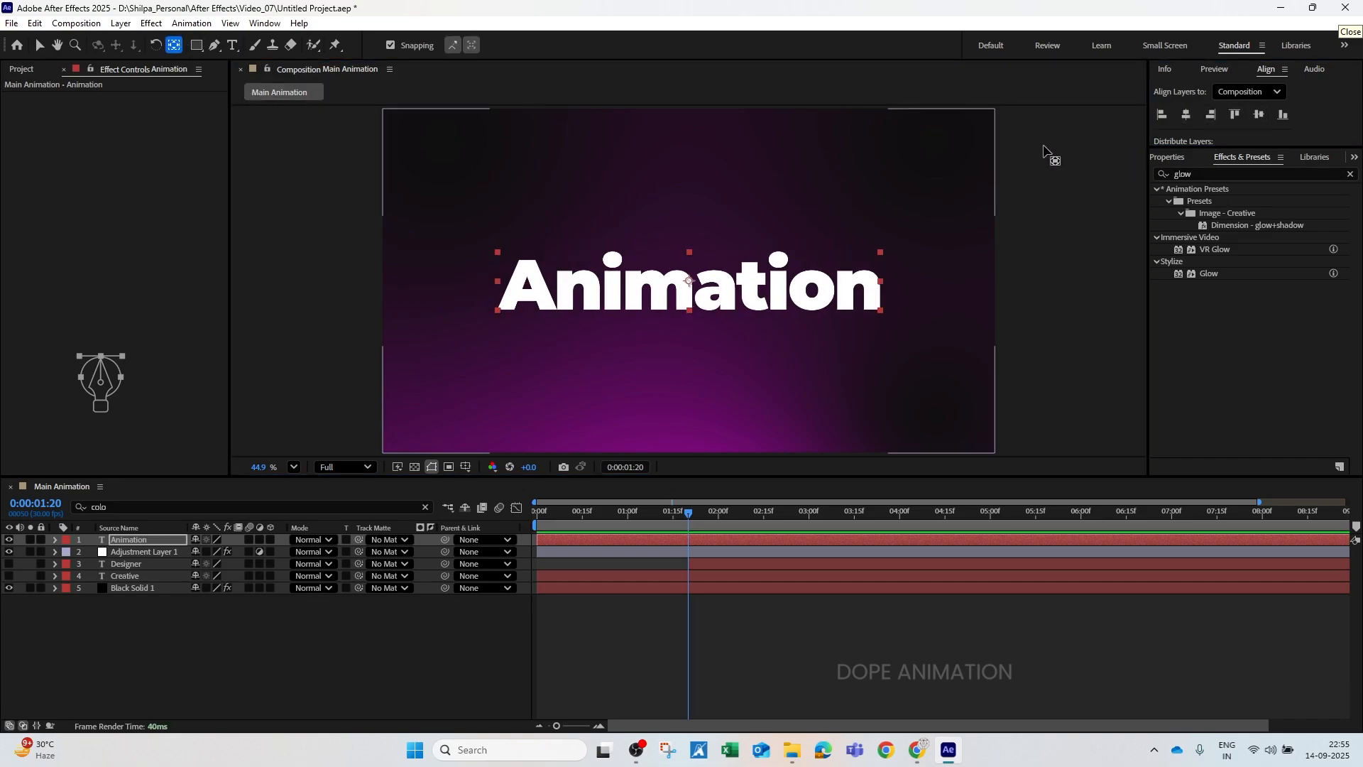
{"action": "left_click", "coordinate": [1187, 115]}
{"action": "left_click", "coordinate": [1259, 116]}
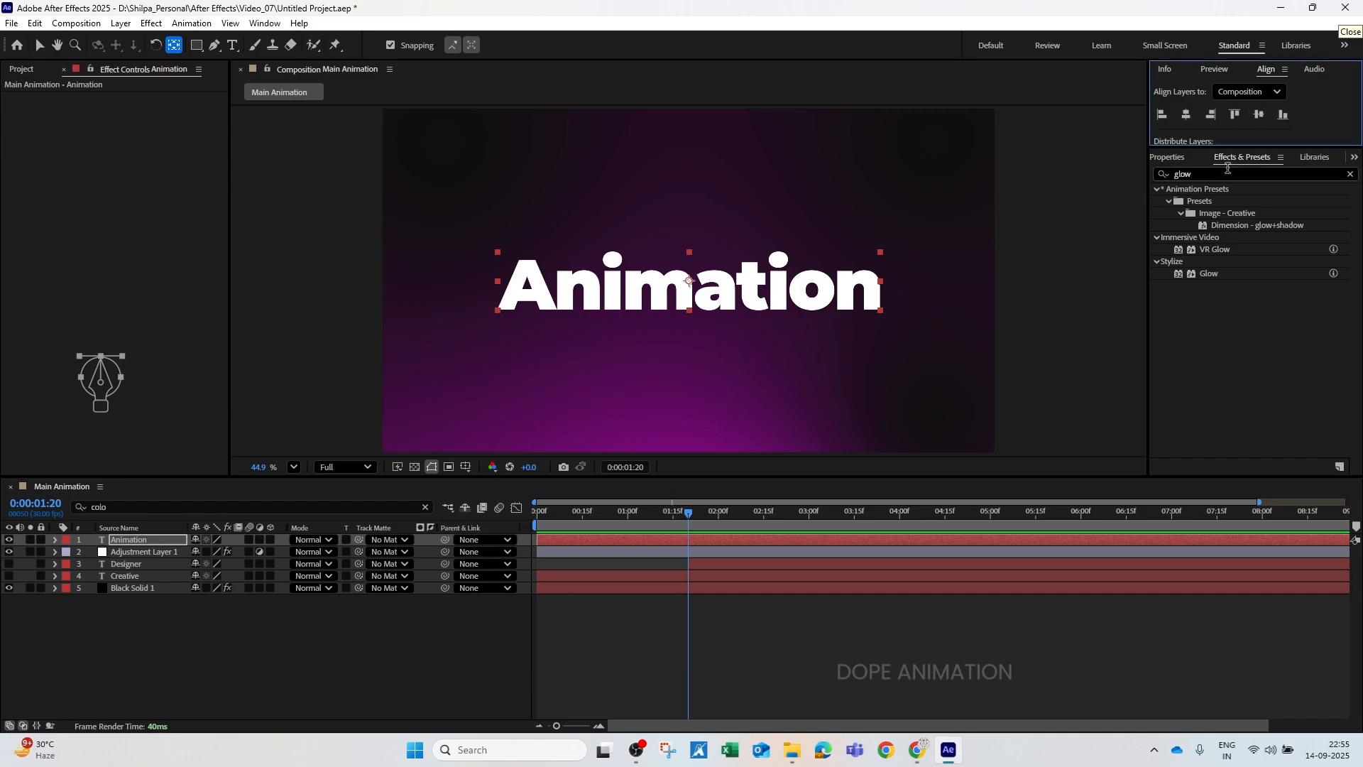
Step: Apply the Colourful Text Animation user preset to the Animation layer at 0:00:00:00 and preview the result up to 0:00:01:06
{"action": "left_click", "coordinate": [1206, 173]}
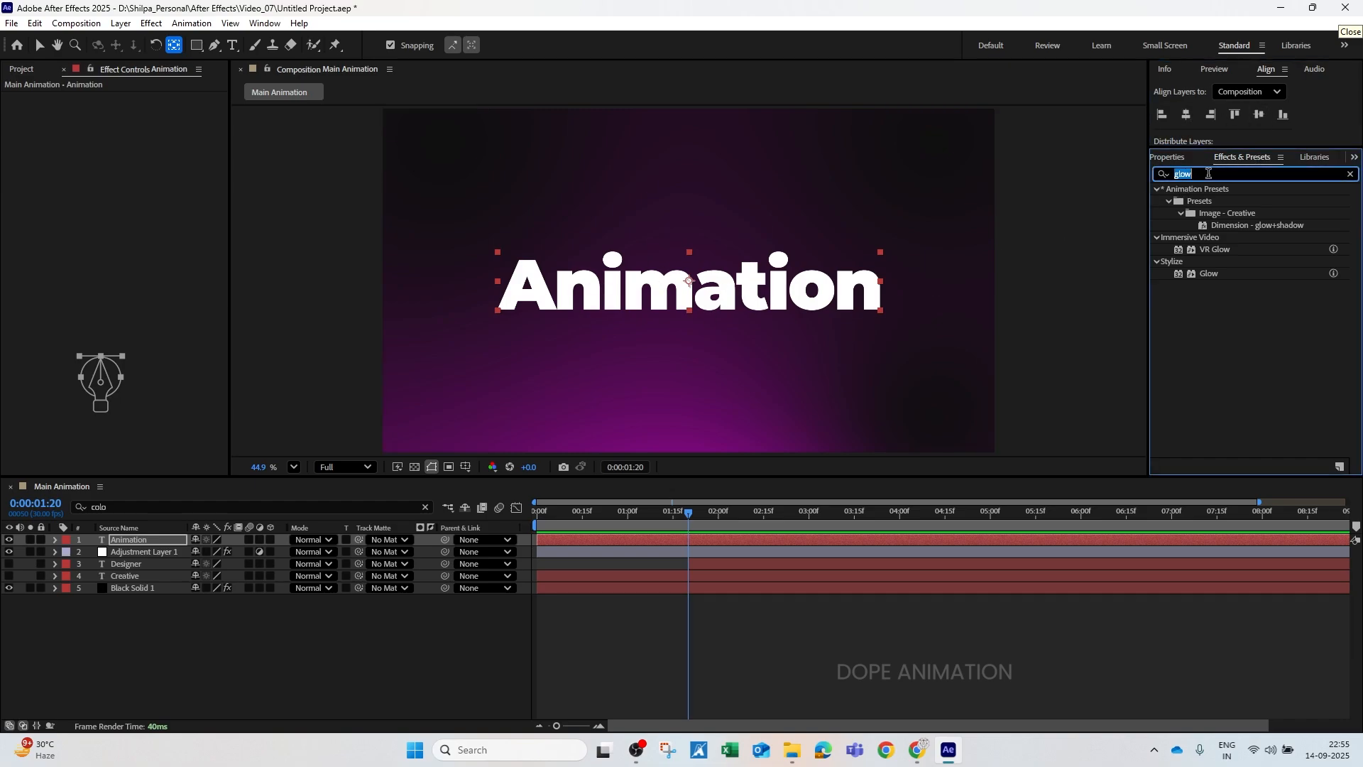
{"action": "type", "text": "Col"}
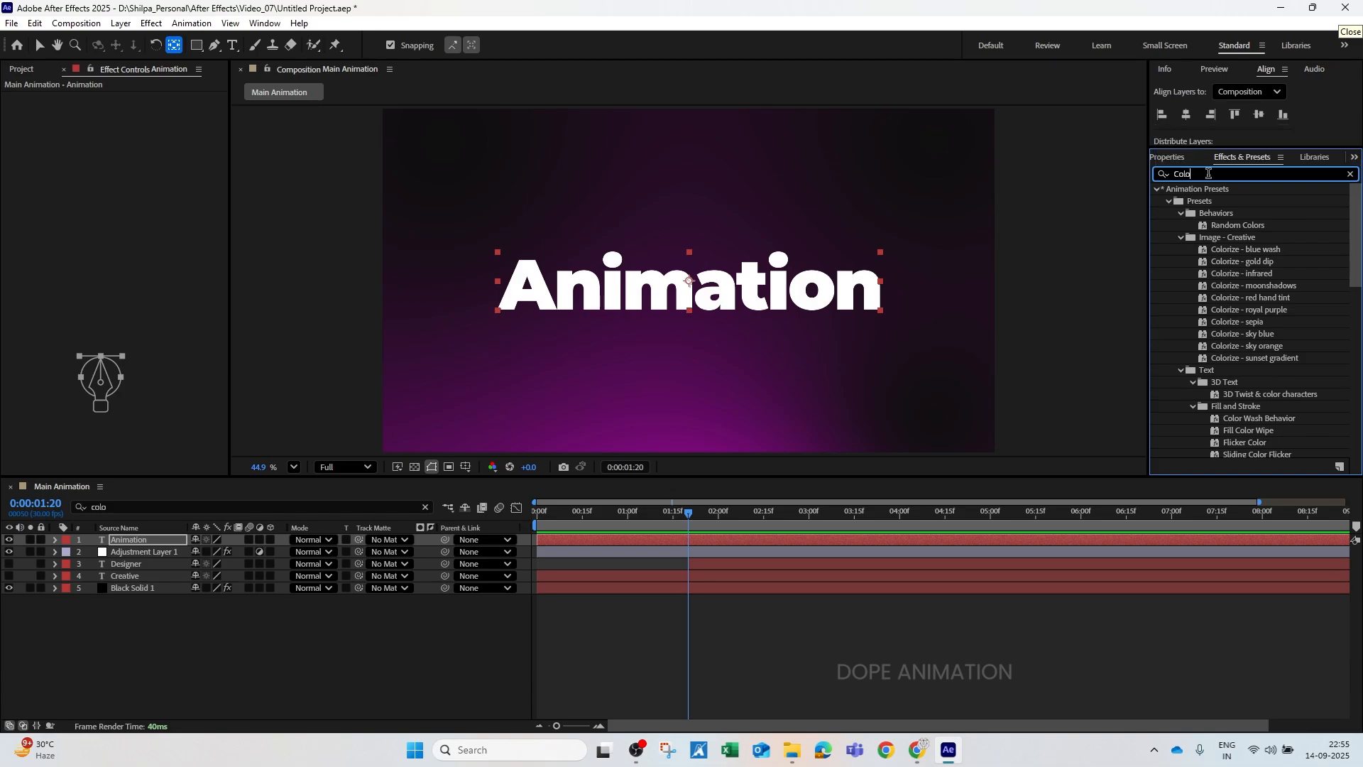
{"action": "type", "text": "ourful"}
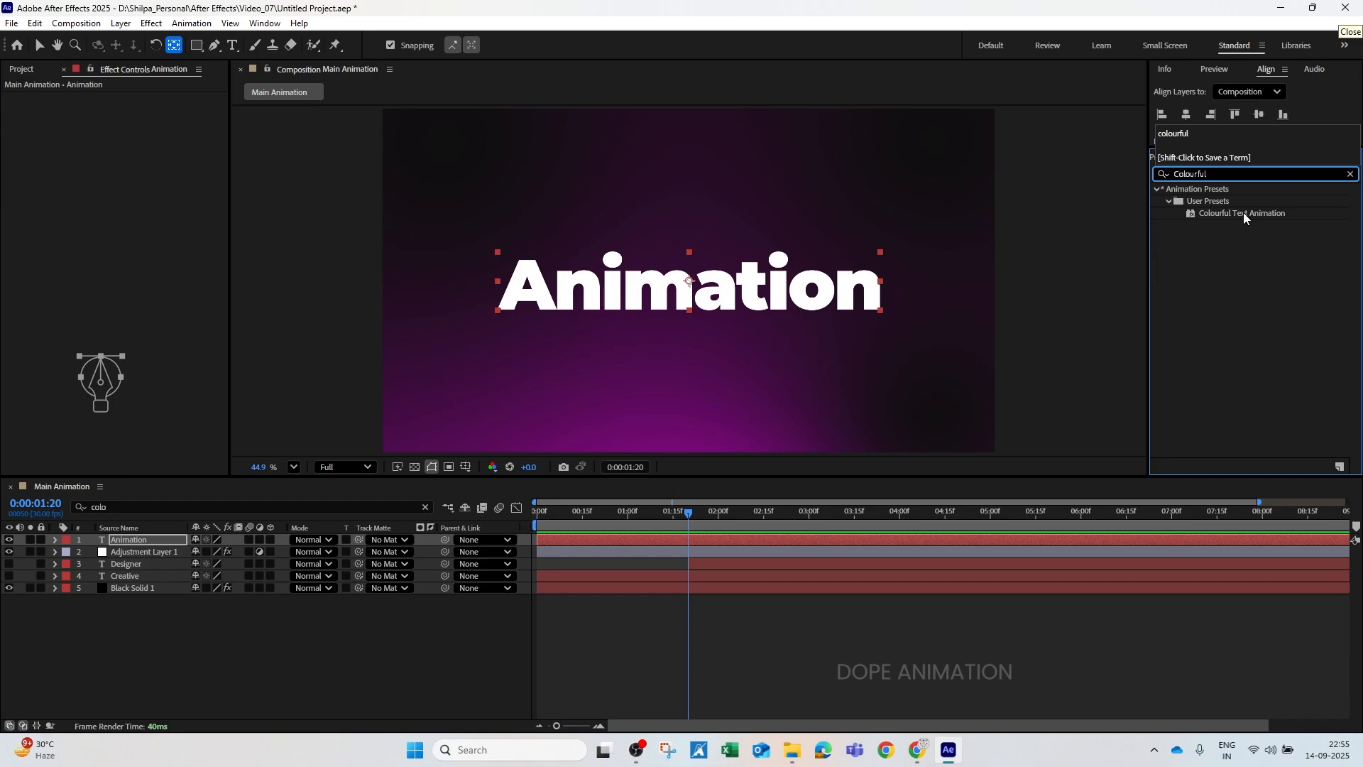
{"action": "left_click_drag", "start_coordinate": [1244, 216], "coordinate": [522, 525]}
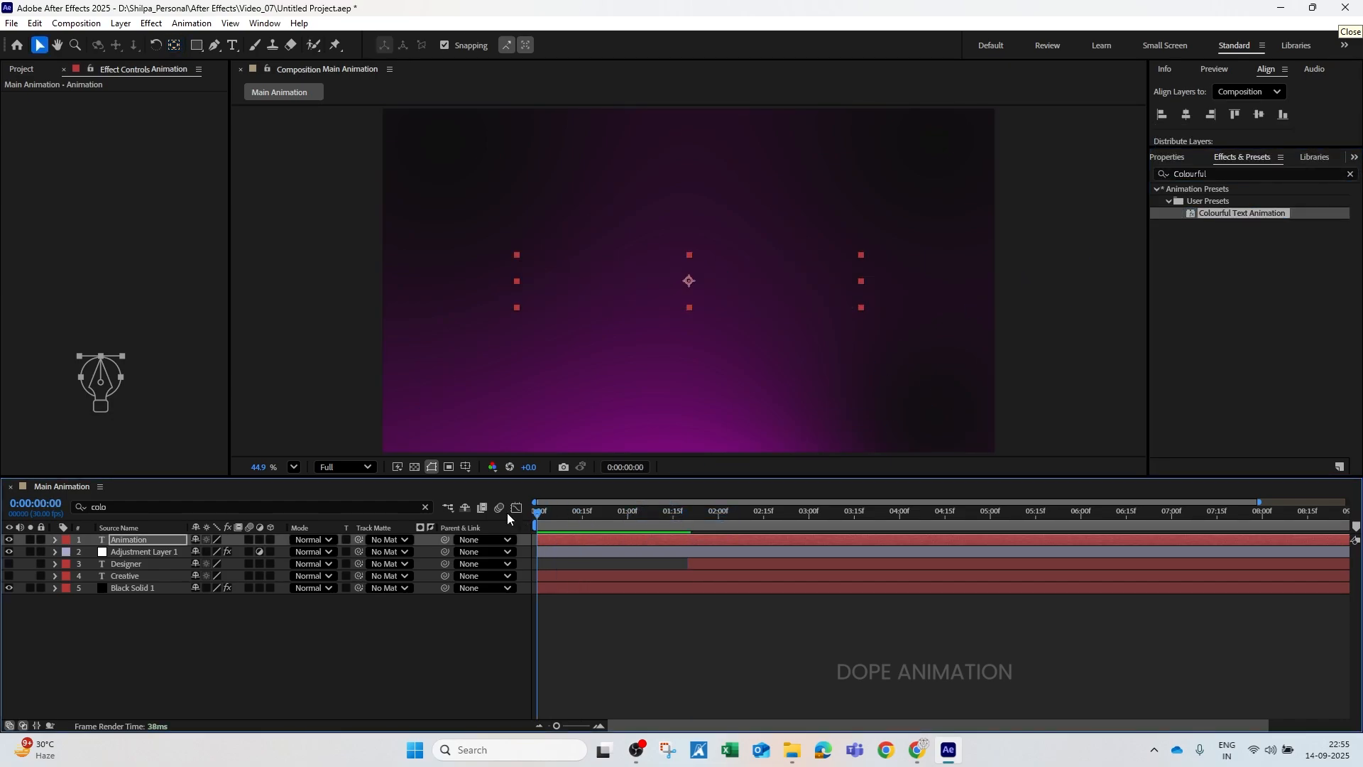
{"action": "left_click", "coordinate": [547, 617]}
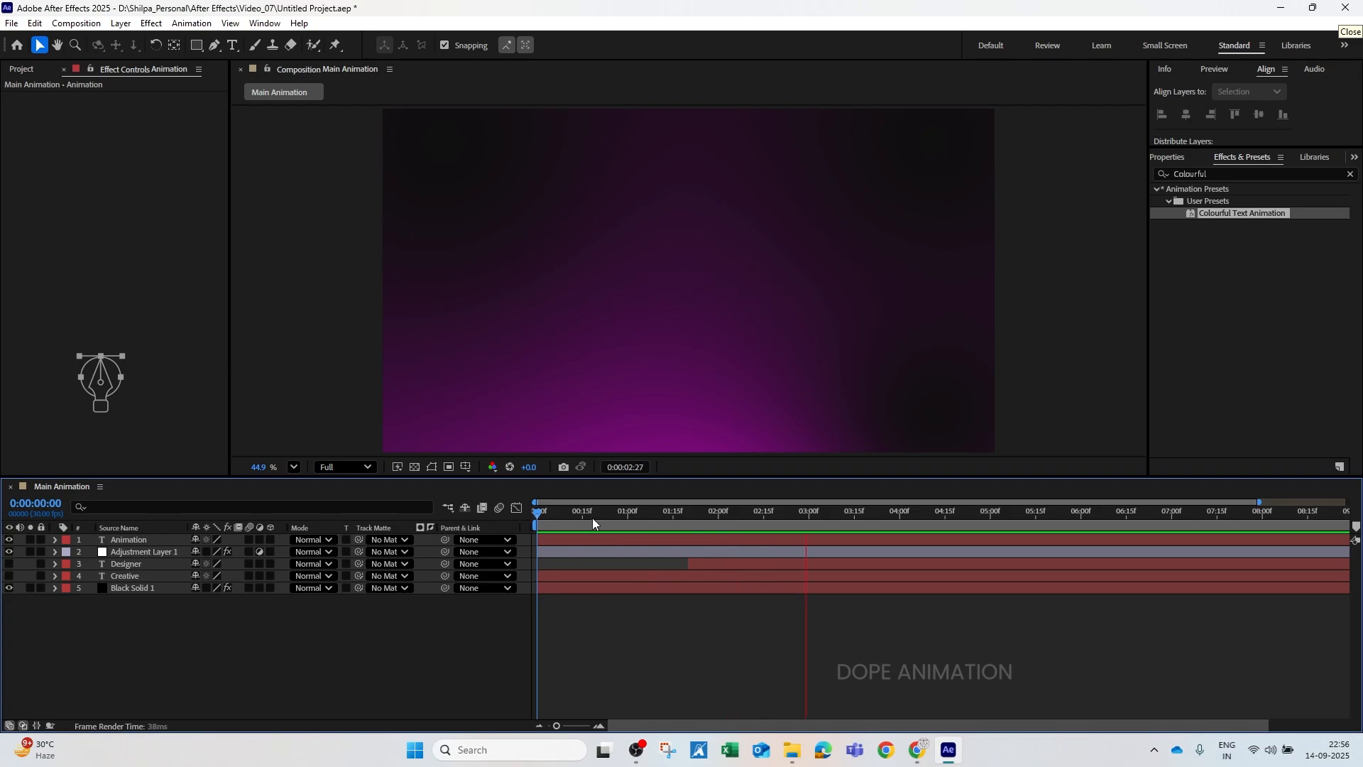
{"action": "left_click_drag", "start_coordinate": [593, 523], "coordinate": [646, 518]}
Step: Move the Animation layer directly beneath Adjustment Layer 1 so that it receives the glow
{"action": "left_click", "coordinate": [142, 539]}
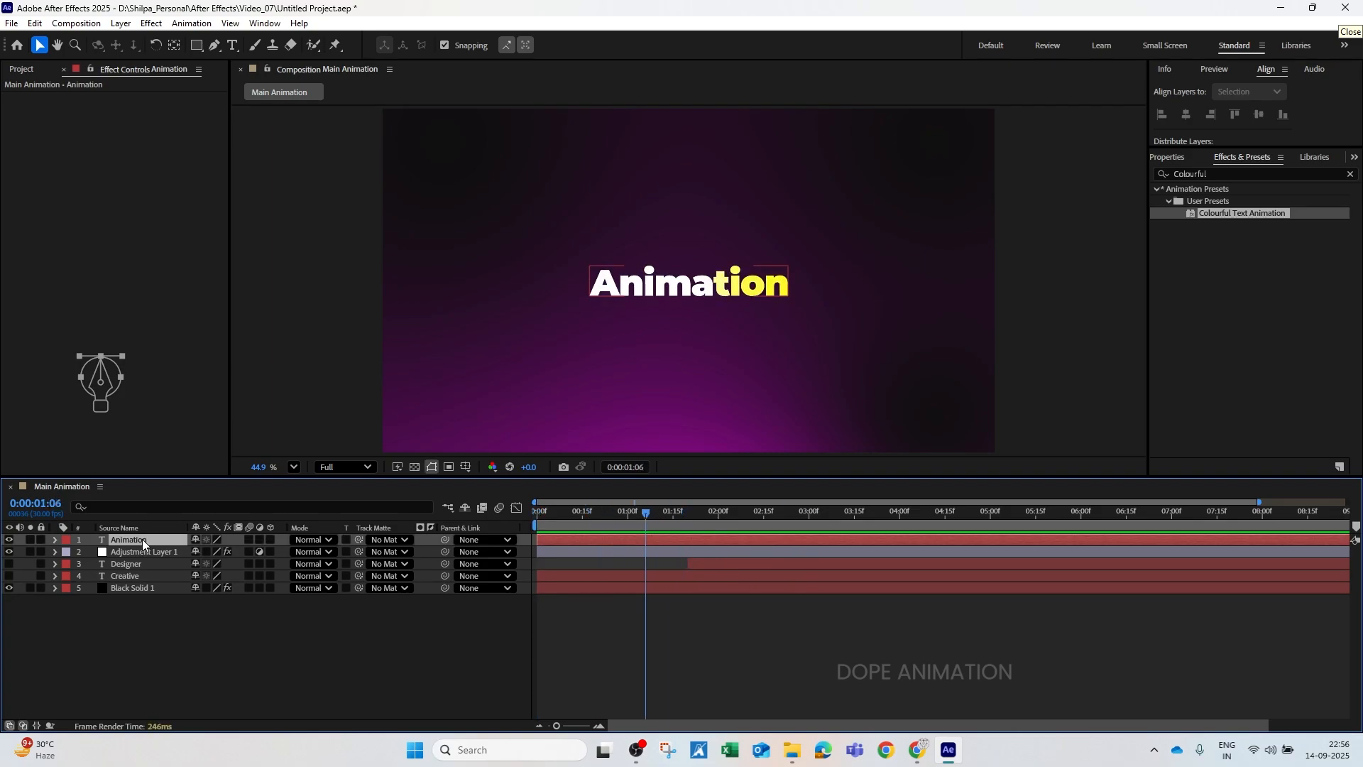
{"action": "left_click_drag", "start_coordinate": [126, 541], "coordinate": [125, 563]}
{"action": "left_click", "coordinate": [128, 540]}
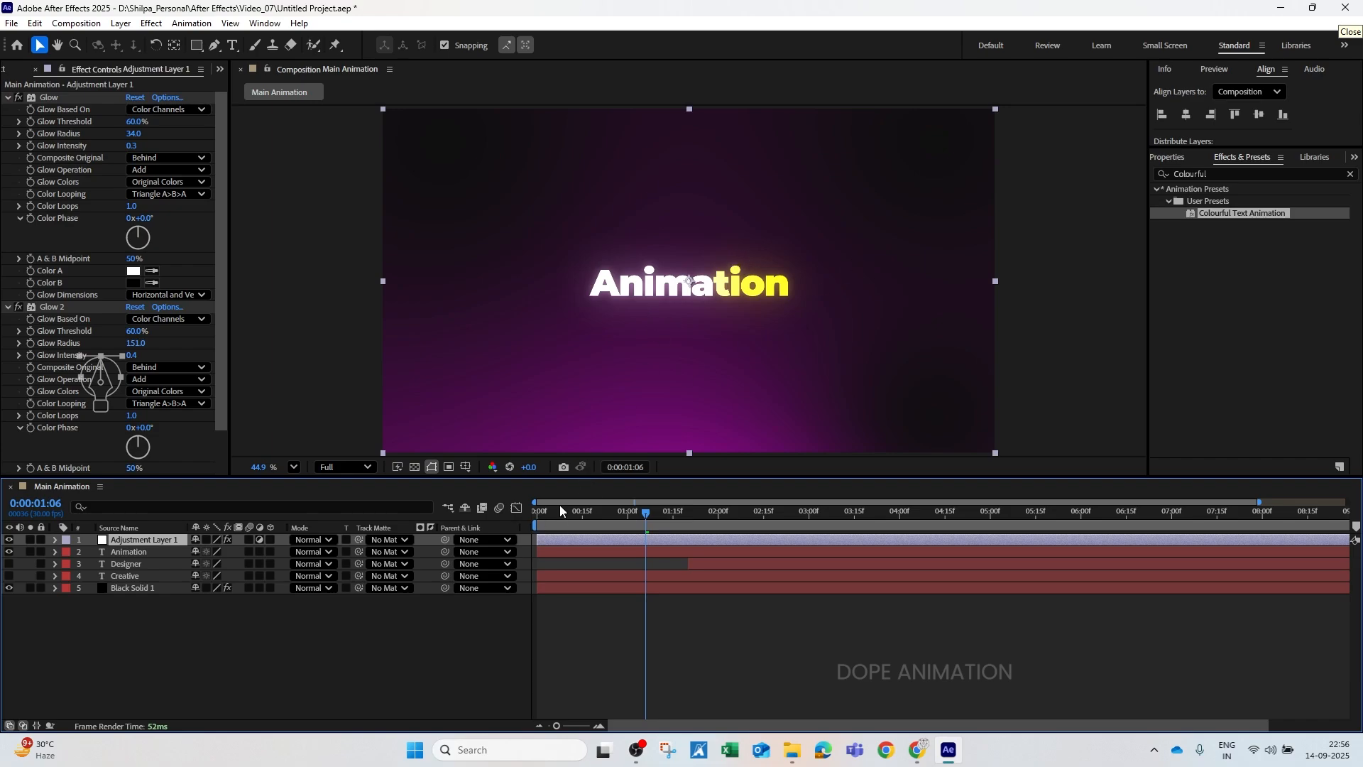
Step: Set the Animation layer's Animator 2 Fill Color to light blue and show the layer's keyframed properties at the start
{"action": "key", "text": "Home"}
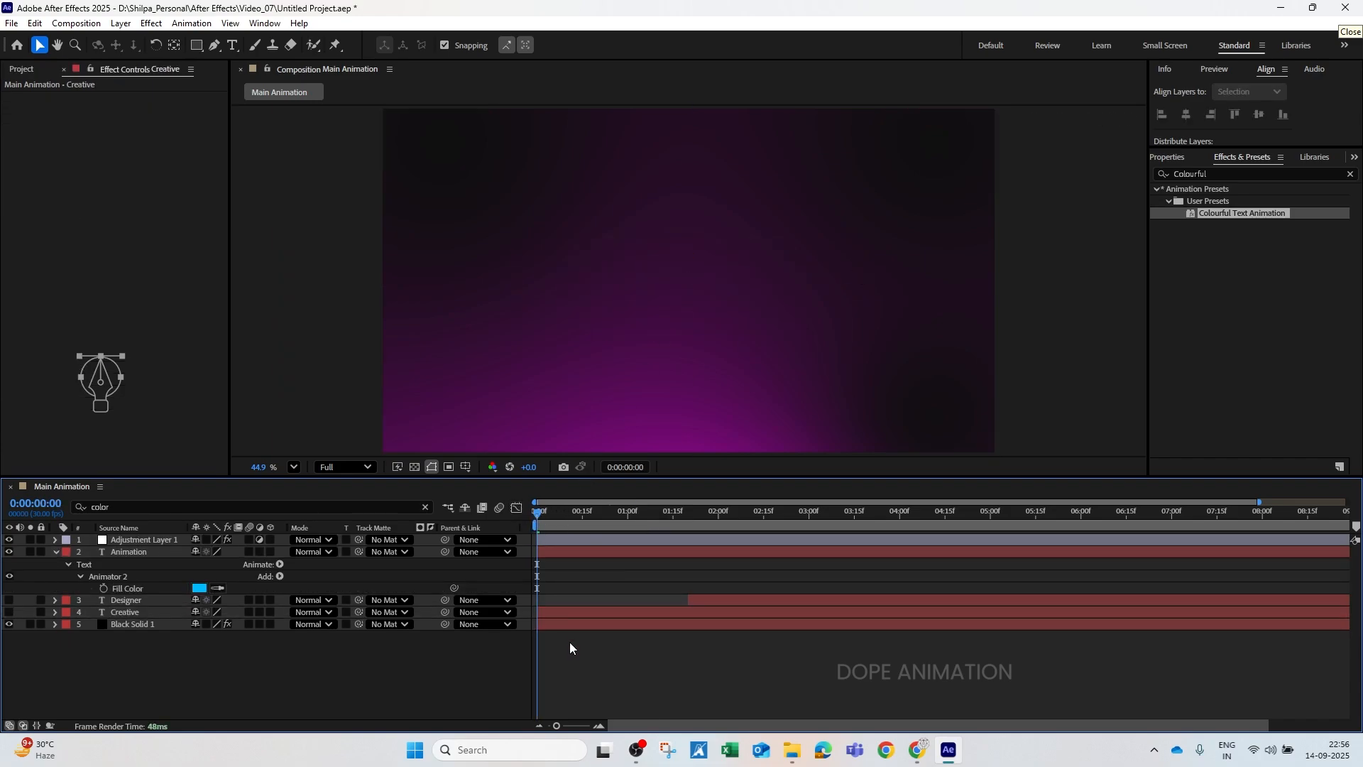
{"action": "left_click", "coordinate": [573, 551]}
{"action": "key", "text": "u"}
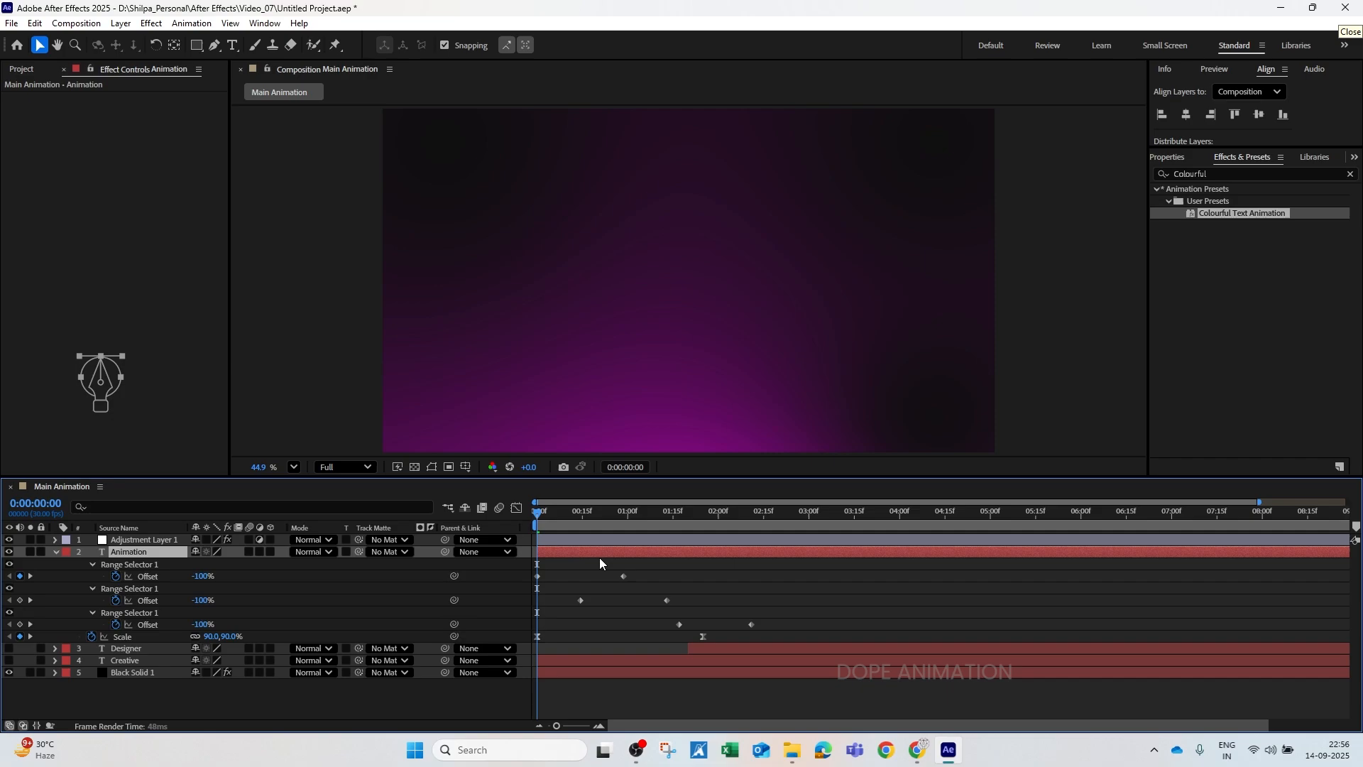
Step: Delete both Offset keyframes of the Animation layer's third Range Selector, removing its exit animation, and preview the result from 0:00:00:00
{"action": "key", "text": "space"}
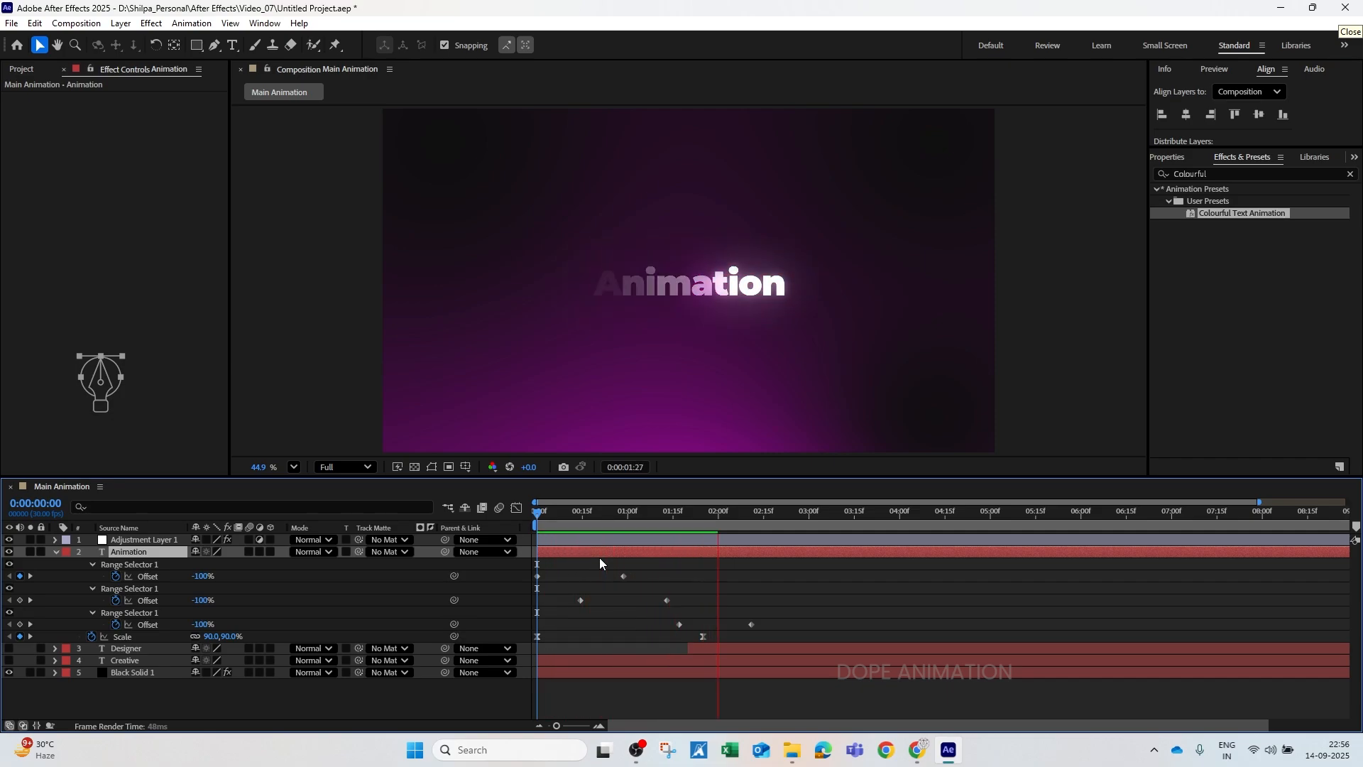
{"action": "key", "text": "space"}
{"action": "left_click_drag", "start_coordinate": [618, 514], "coordinate": [700, 527]}
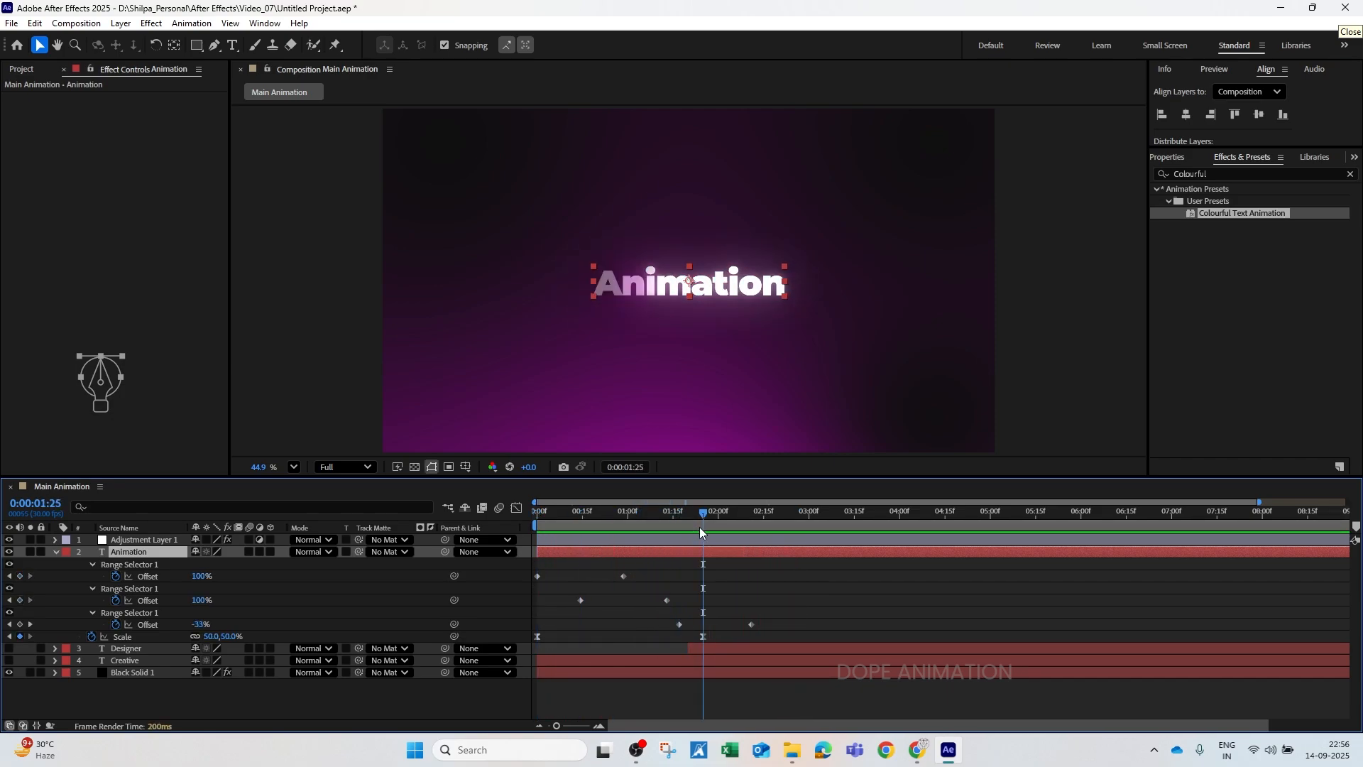
{"action": "left_click_drag", "start_coordinate": [778, 620], "coordinate": [646, 629]}
{"action": "key", "text": "Delete"}
{"action": "left_click_drag", "start_coordinate": [646, 510], "coordinate": [559, 513]}
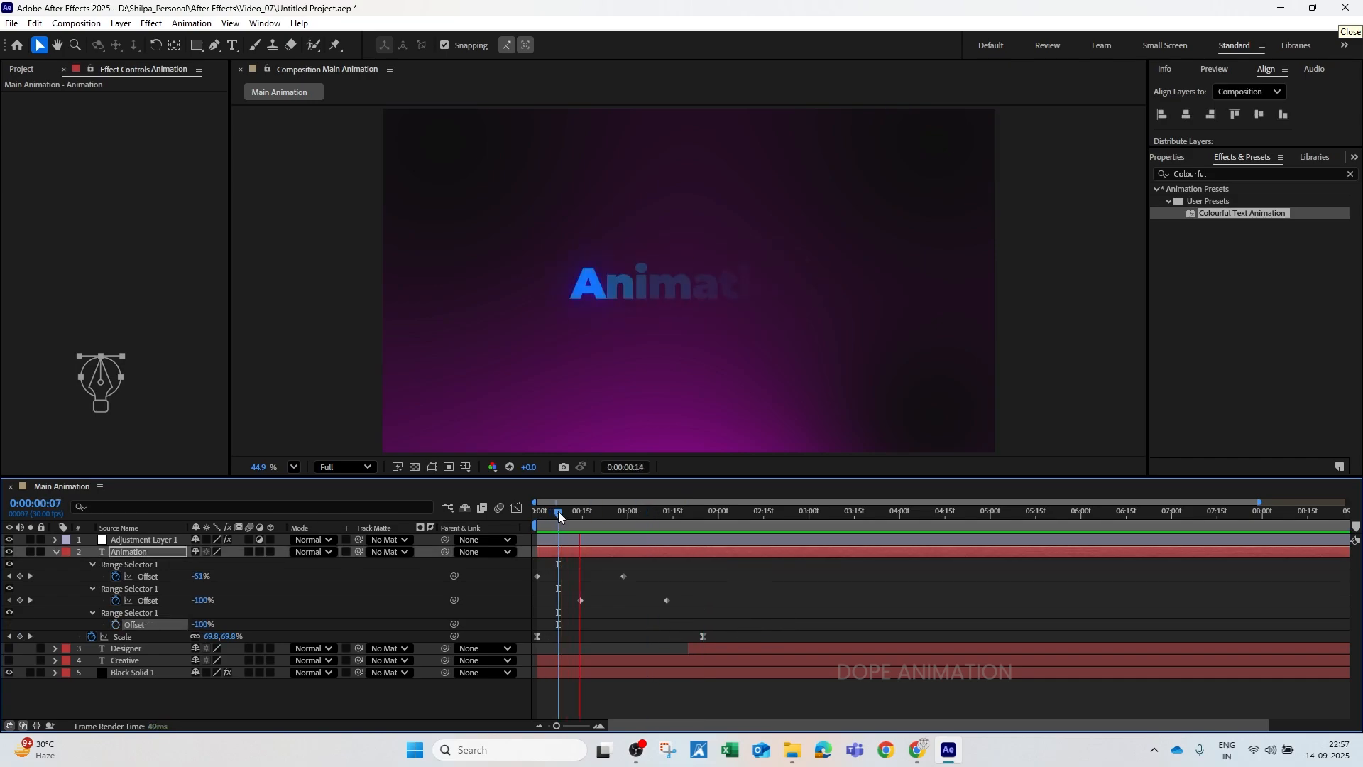
{"action": "key", "text": "space"}
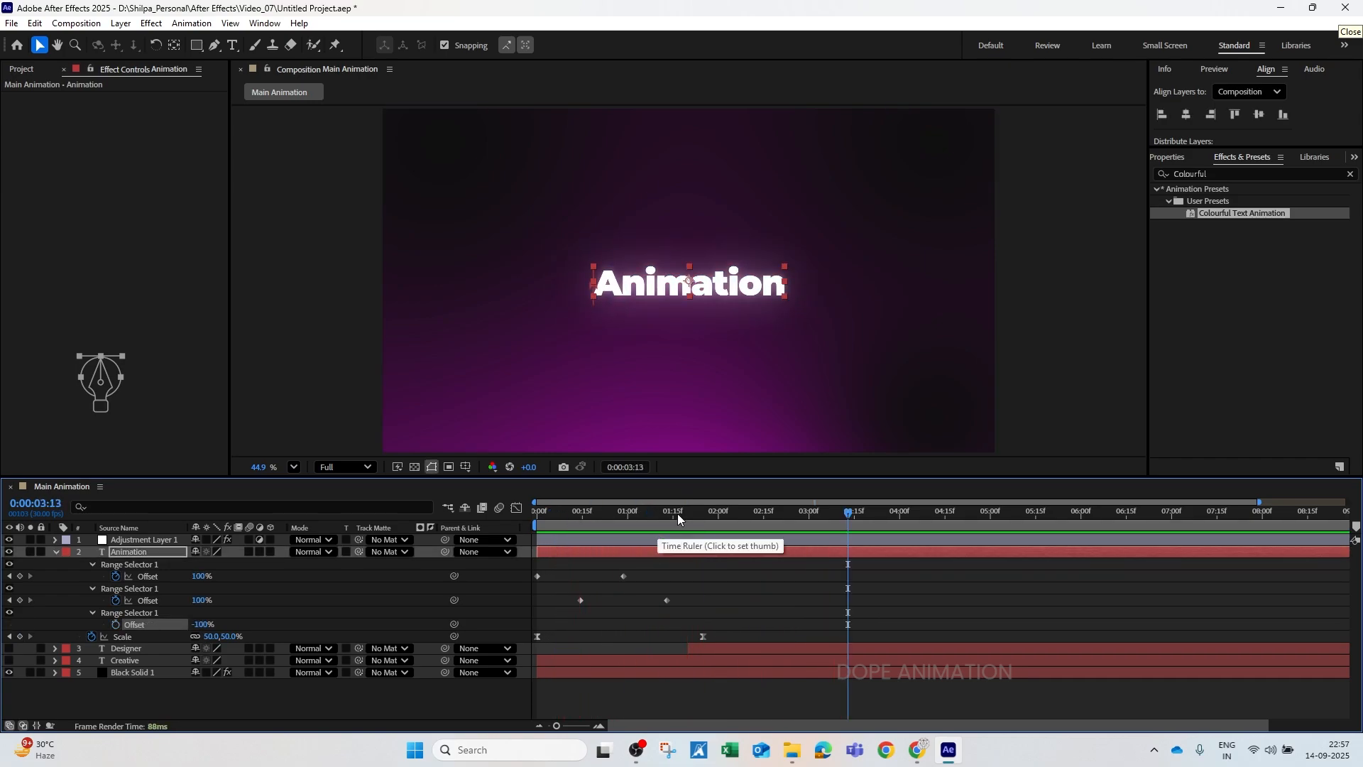
{"action": "left_click_drag", "start_coordinate": [560, 512], "coordinate": [538, 513]}
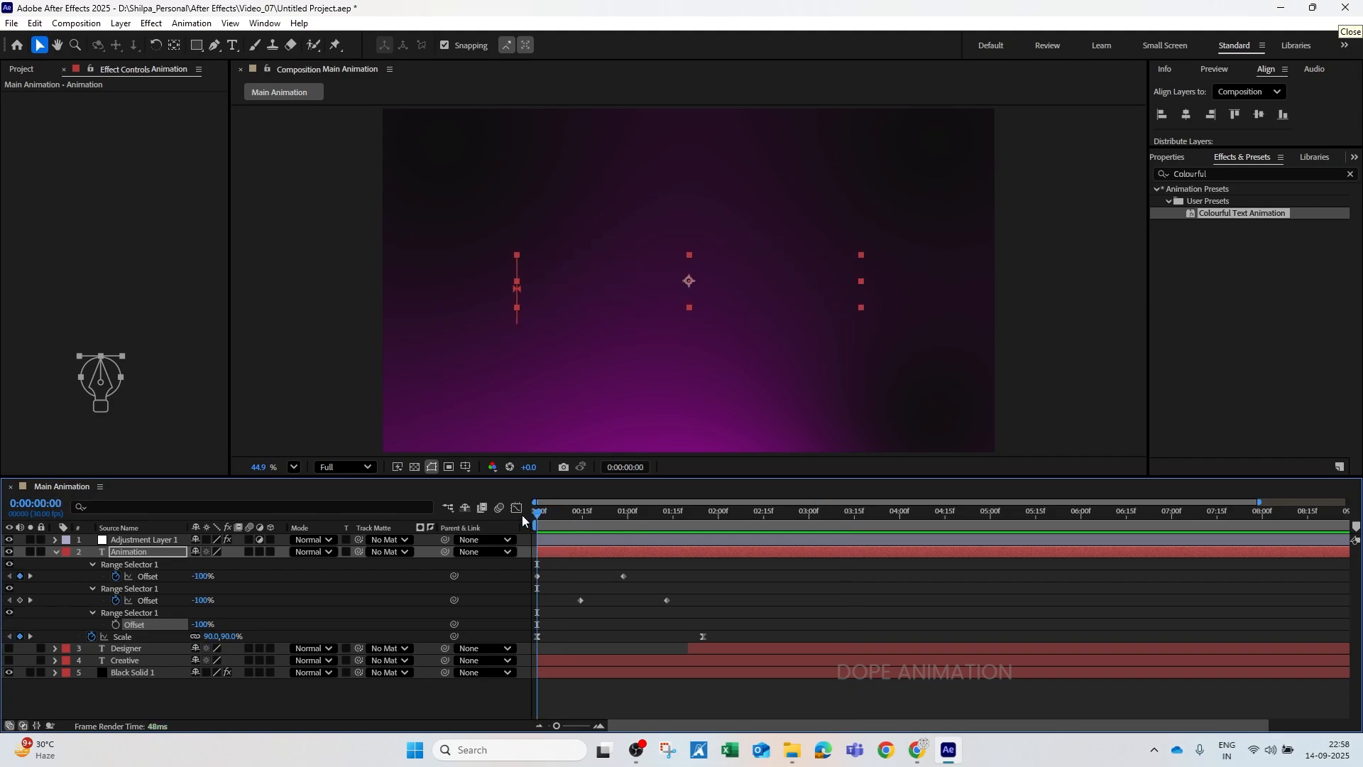
{"action": "key", "text": "space"}
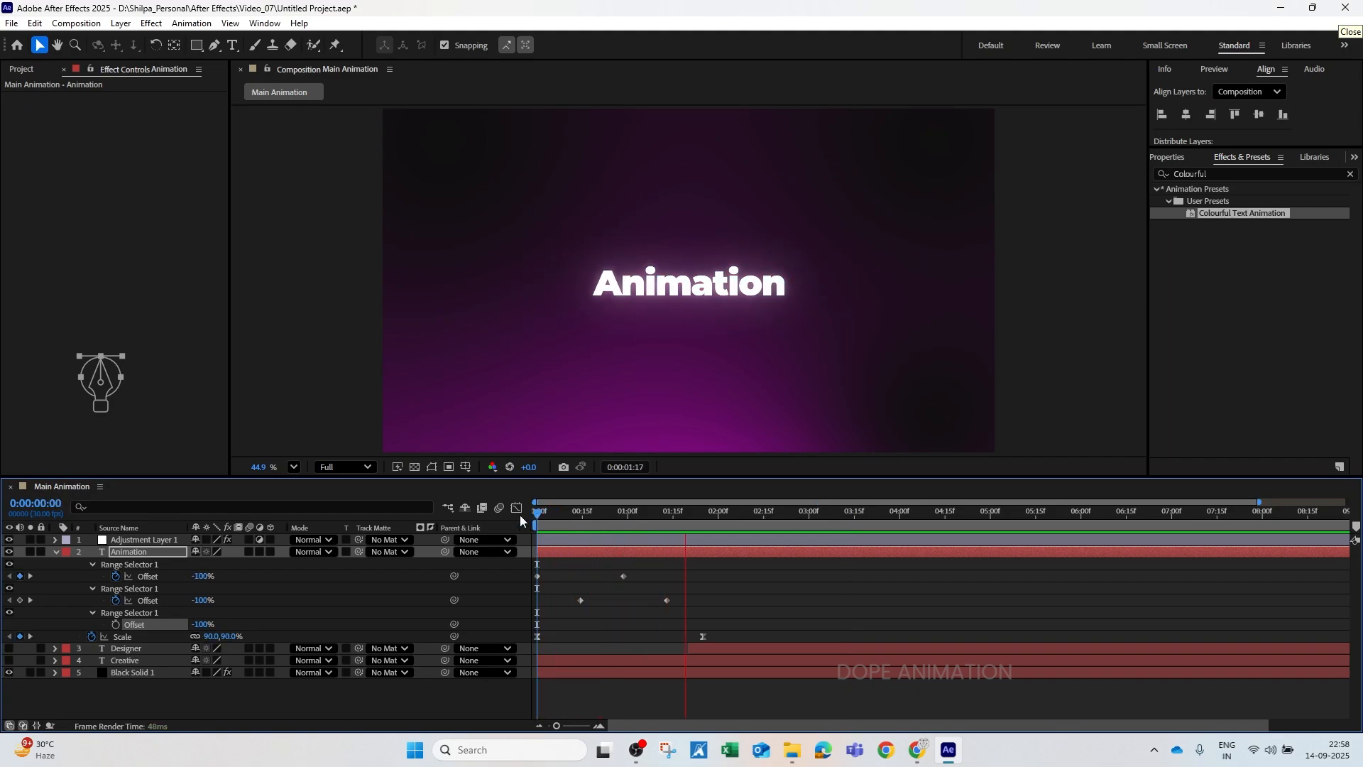